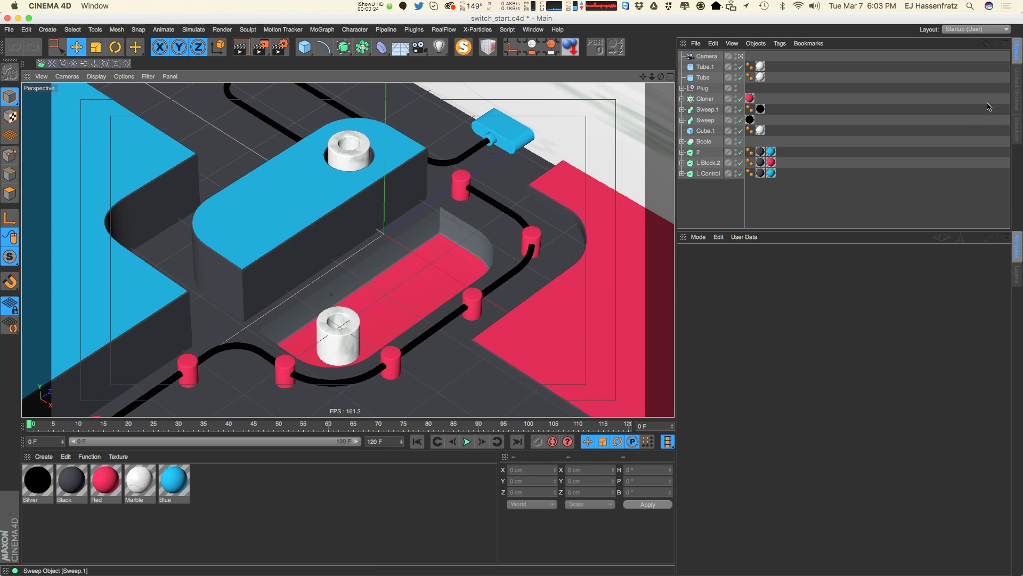
- Enlarge the Content Browser and open the HDRI folder inside Presets, Light Setups
{"action": "left_click", "coordinate": [1017, 96]}
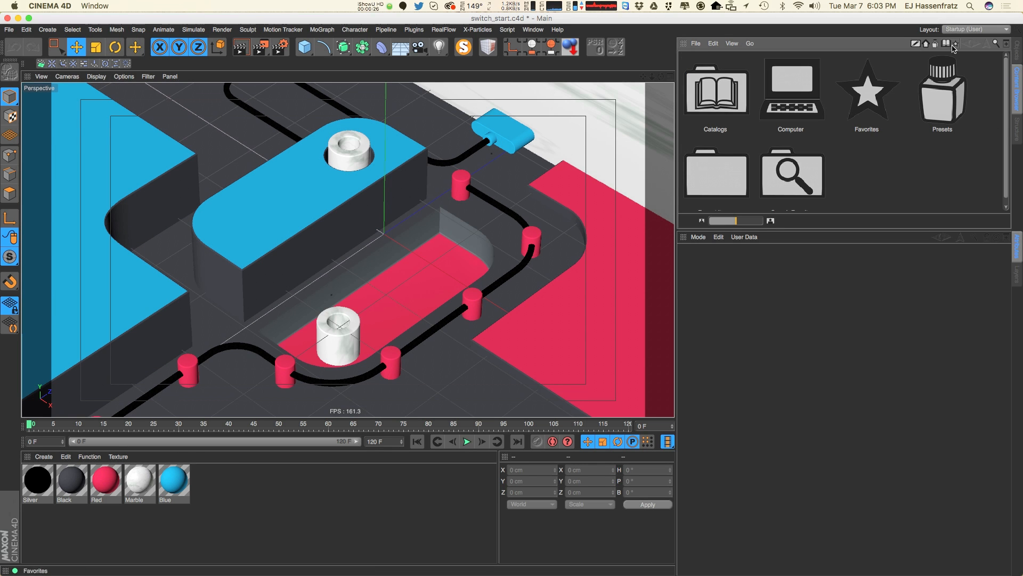
{"action": "double_click", "coordinate": [931, 106]}
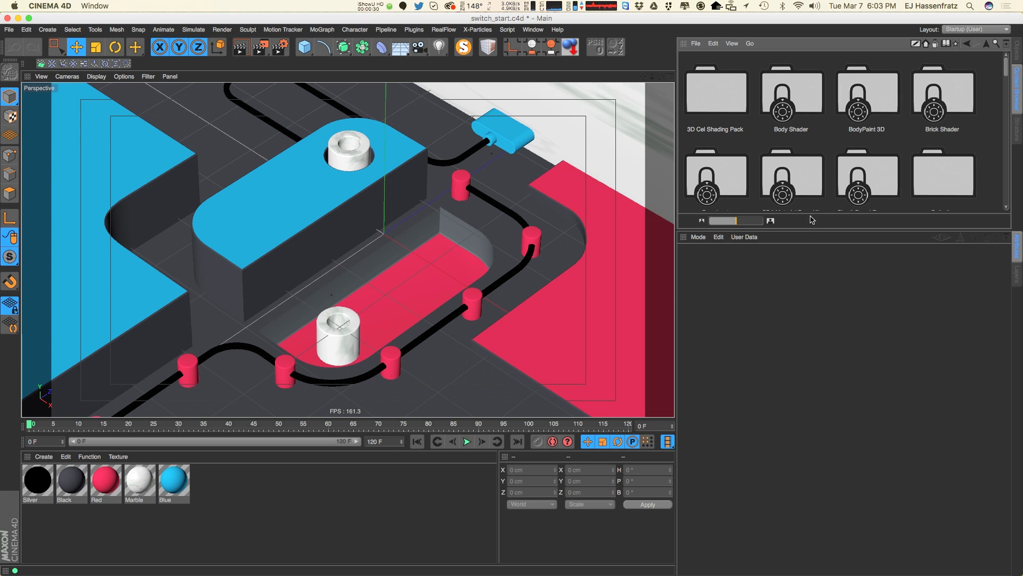
{"action": "left_click_drag", "start_coordinate": [1008, 80], "coordinate": [1007, 104]}
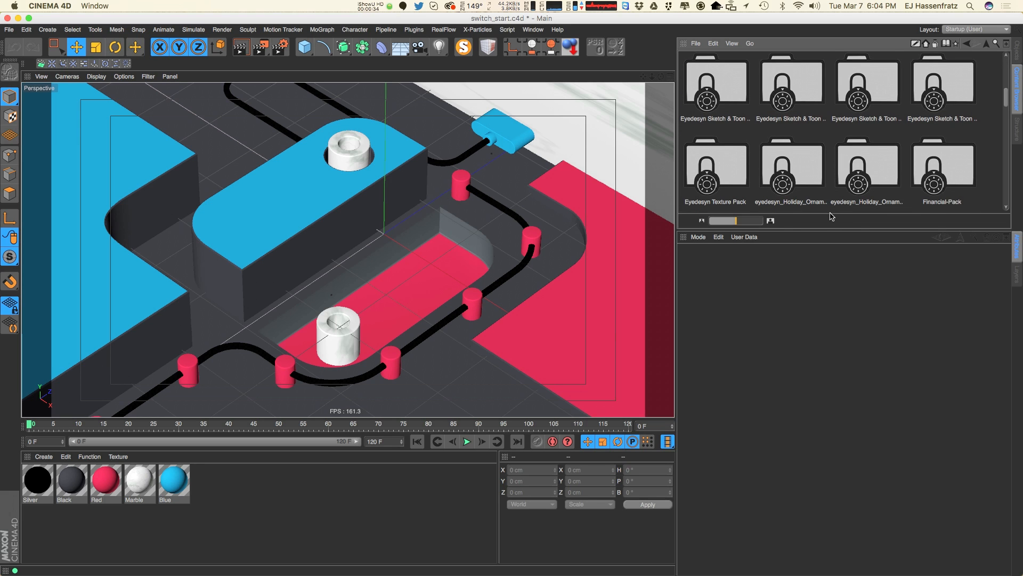
{"action": "left_click_drag", "start_coordinate": [823, 230], "coordinate": [807, 383]}
{"action": "left_click_drag", "start_coordinate": [1003, 147], "coordinate": [993, 209]}
{"action": "scroll", "coordinate": [993, 212], "scroll_direction": "down", "scroll_amount": 5}
{"action": "double_click", "coordinate": [732, 171]}
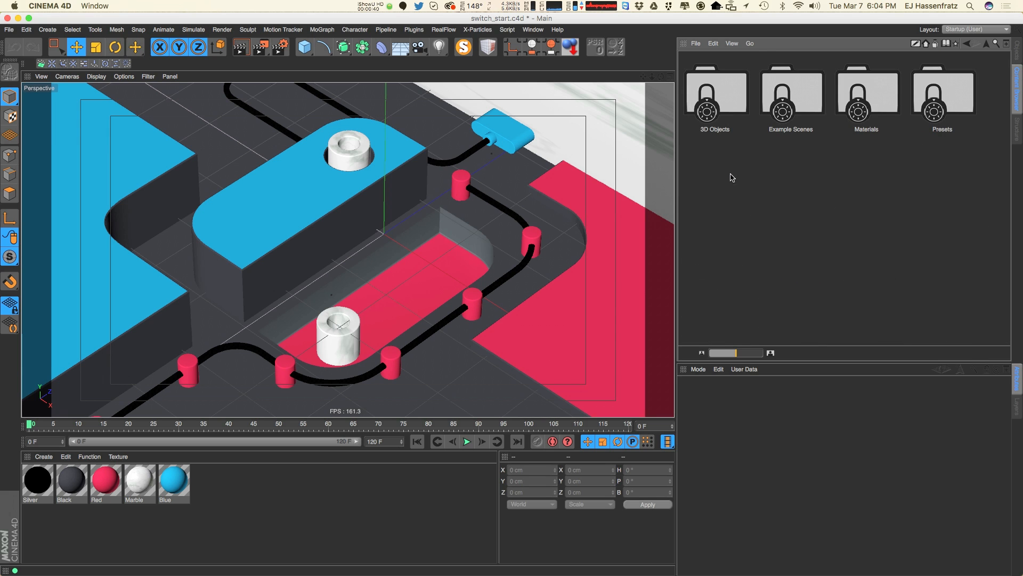
{"action": "double_click", "coordinate": [945, 102]}
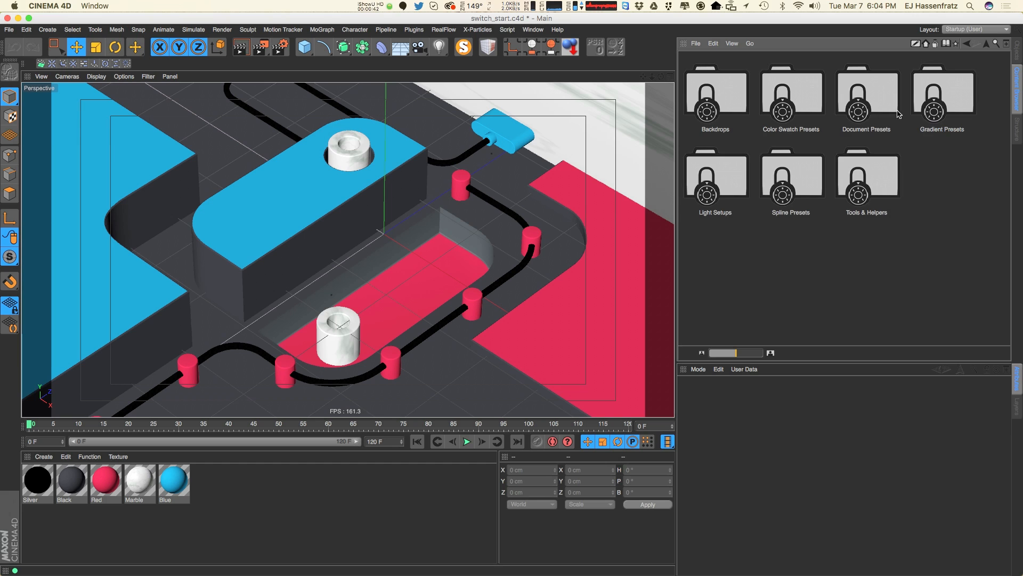
{"action": "double_click", "coordinate": [694, 186]}
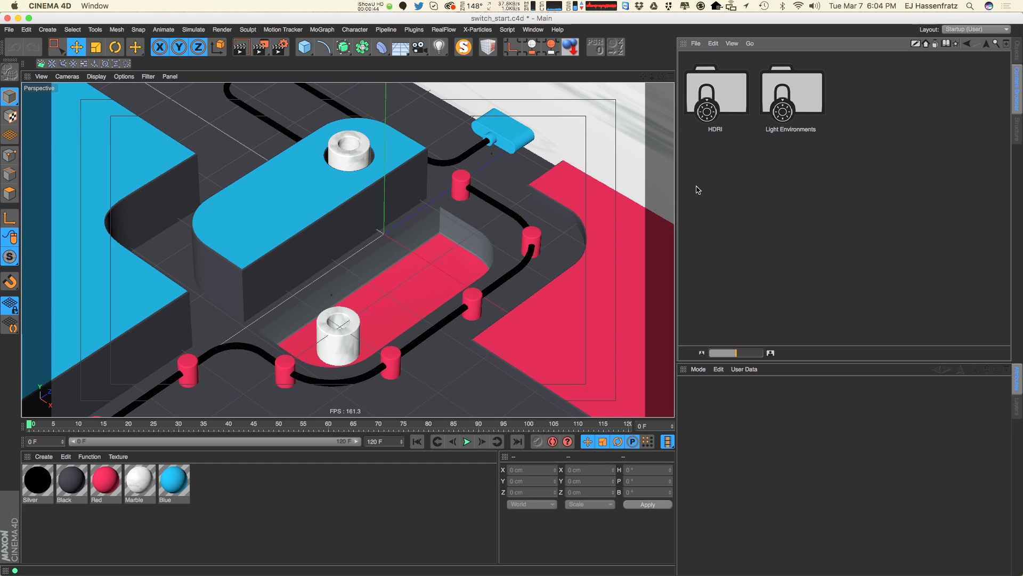
{"action": "double_click", "coordinate": [731, 108]}
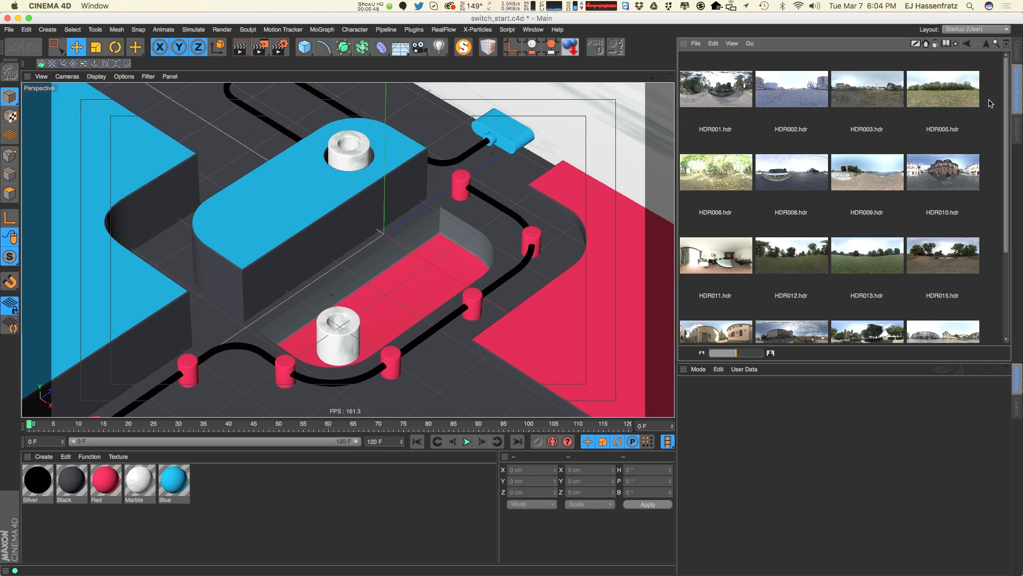
- Examine the HDR images in the HDRI folder, including HDR013, HDR009, HDR002, HDR006 and HDR025, and make more room for the thumbnails
{"action": "scroll", "coordinate": [989, 103], "scroll_direction": "down", "scroll_amount": 3}
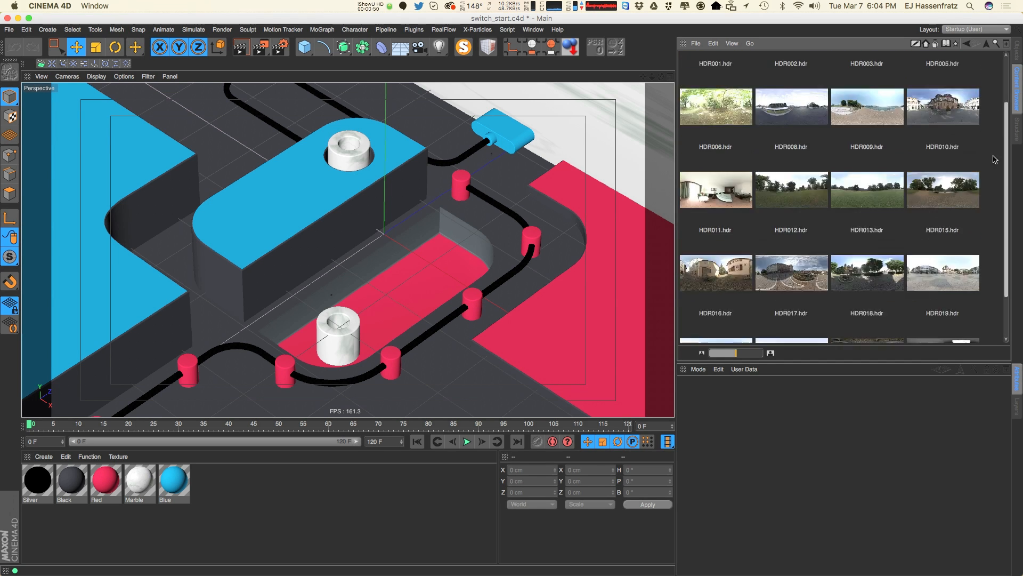
{"action": "scroll", "coordinate": [992, 133], "scroll_direction": "up", "scroll_amount": 2}
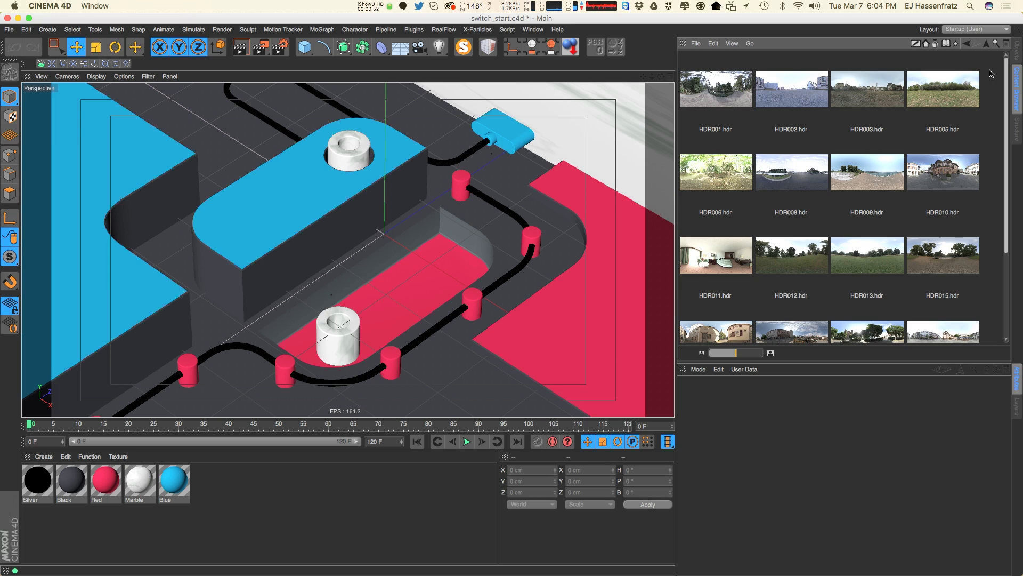
{"action": "left_click", "coordinate": [869, 263]}
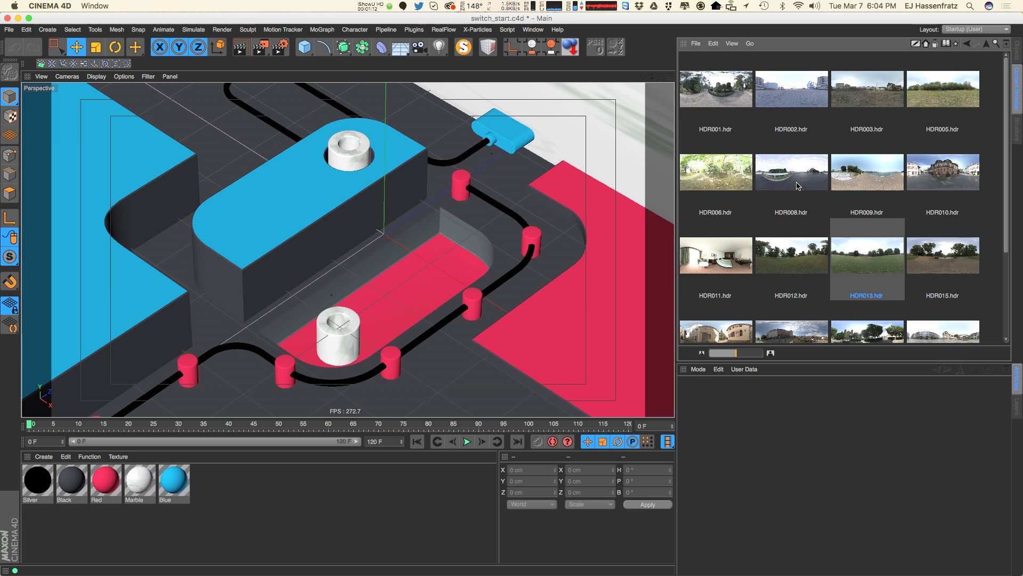
{"action": "left_click", "coordinate": [886, 166]}
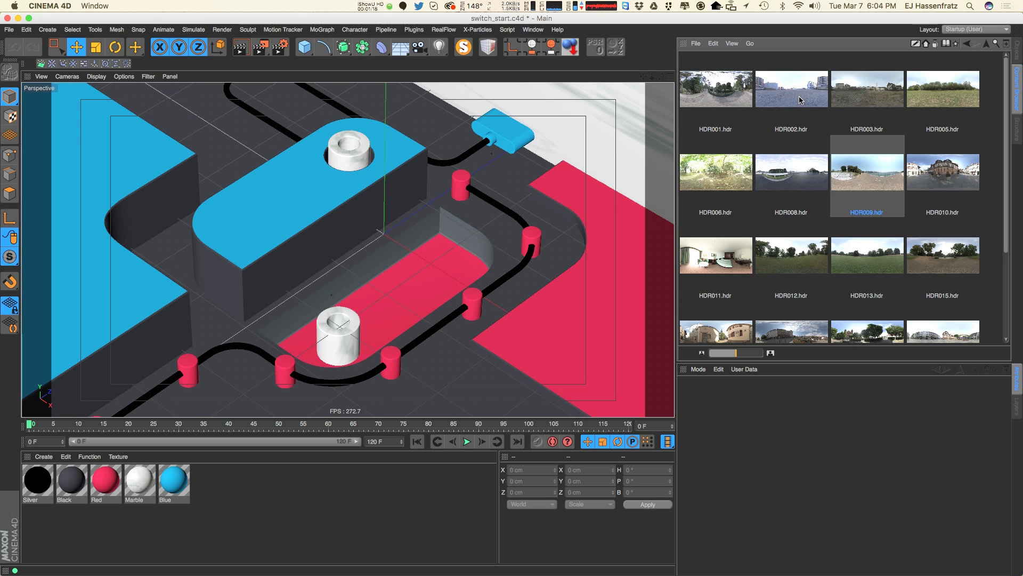
{"action": "left_click", "coordinate": [760, 85]}
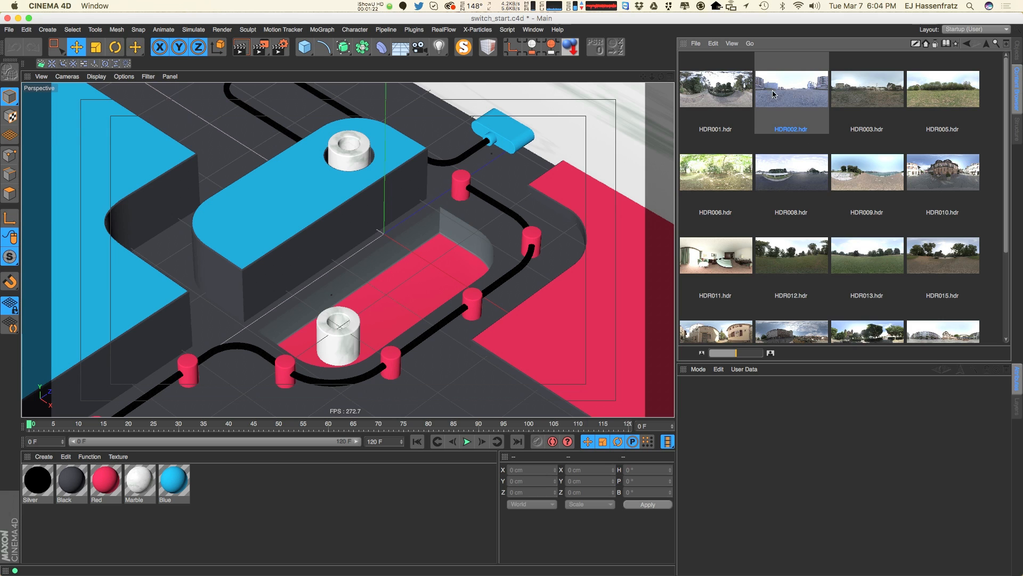
{"action": "left_click", "coordinate": [734, 179]}
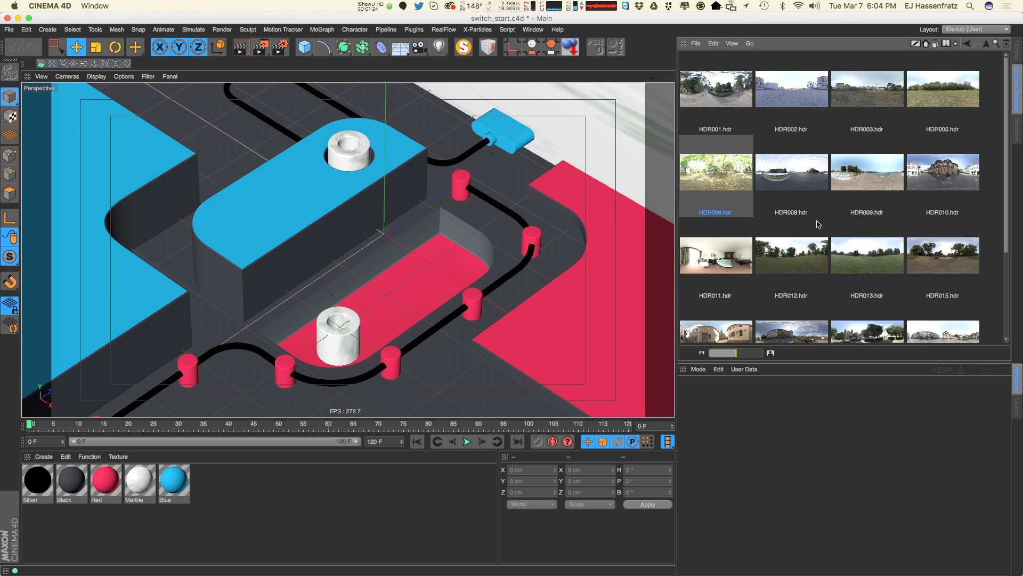
{"action": "scroll", "coordinate": [1002, 224], "scroll_direction": "down", "scroll_amount": 3}
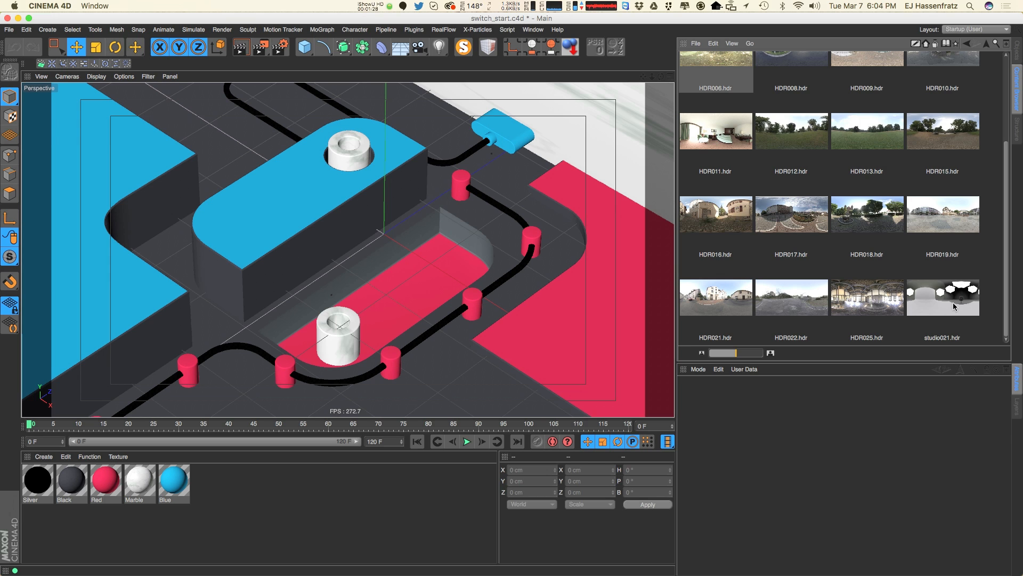
{"action": "left_click", "coordinate": [922, 291]}
{"action": "left_click", "coordinate": [875, 301]}
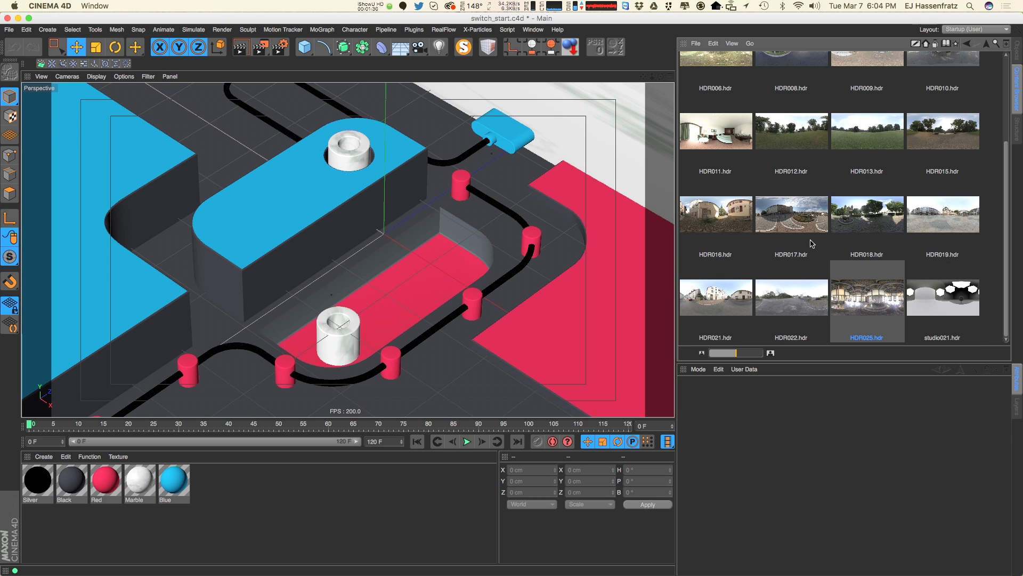
{"action": "scroll", "coordinate": [807, 235], "scroll_direction": "up", "scroll_amount": 3}
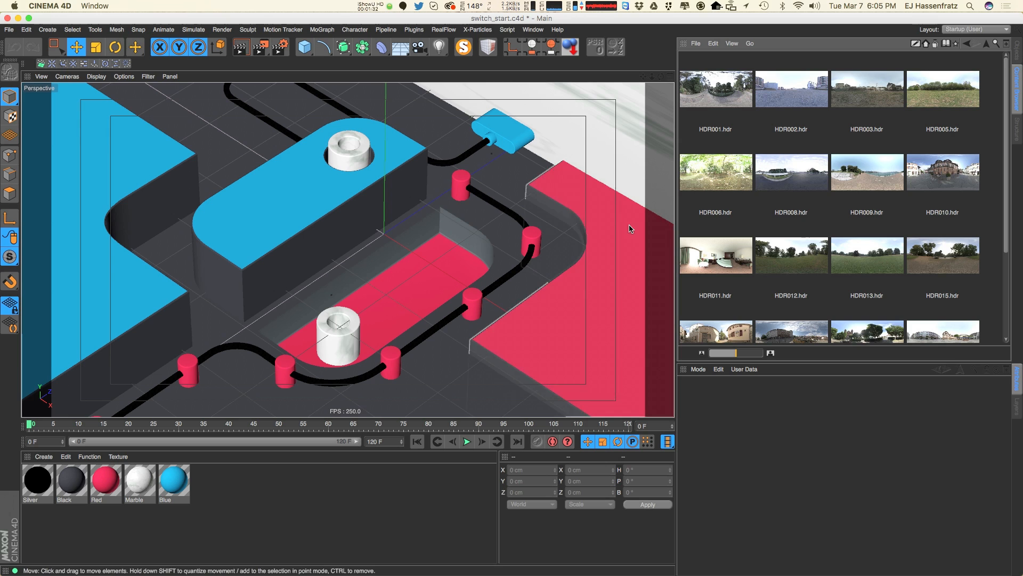
{"action": "left_click_drag", "start_coordinate": [792, 362], "coordinate": [808, 404]}
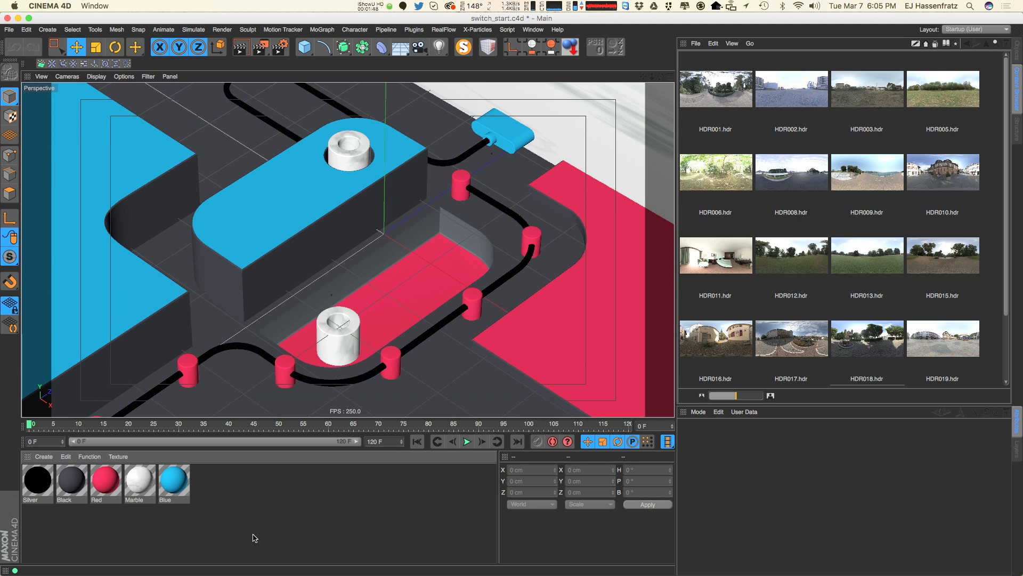
- Inspect the Reflectance and Color channels of the Blue material in the Material Editor
{"action": "double_click", "coordinate": [174, 480]}
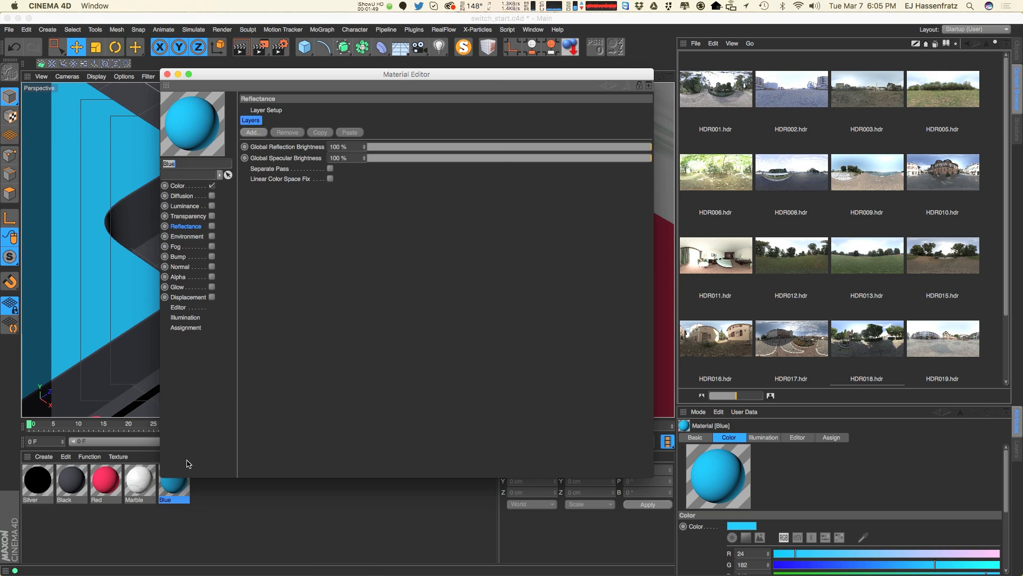
{"action": "left_click", "coordinate": [197, 186]}
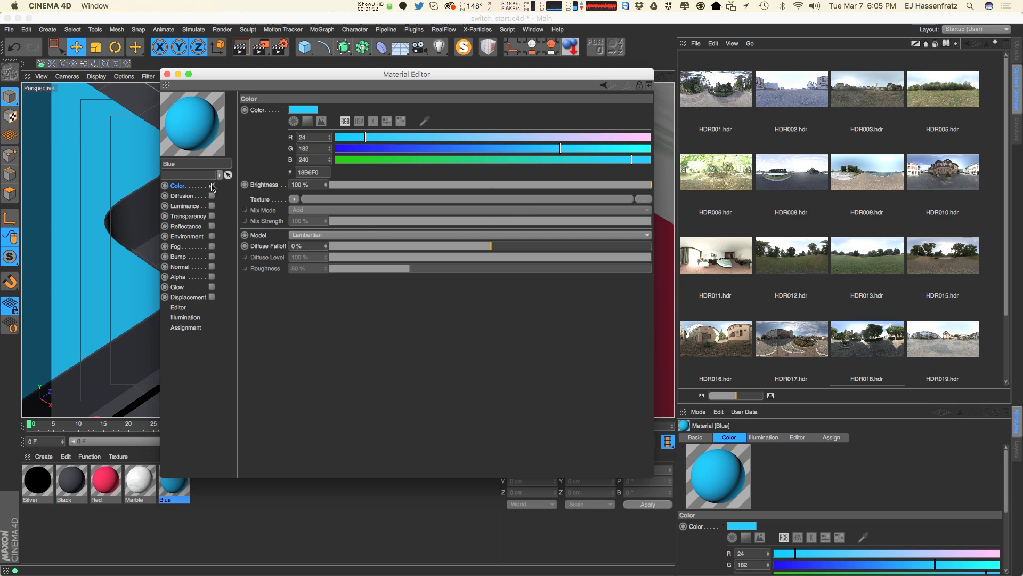
{"action": "left_click", "coordinate": [167, 75]}
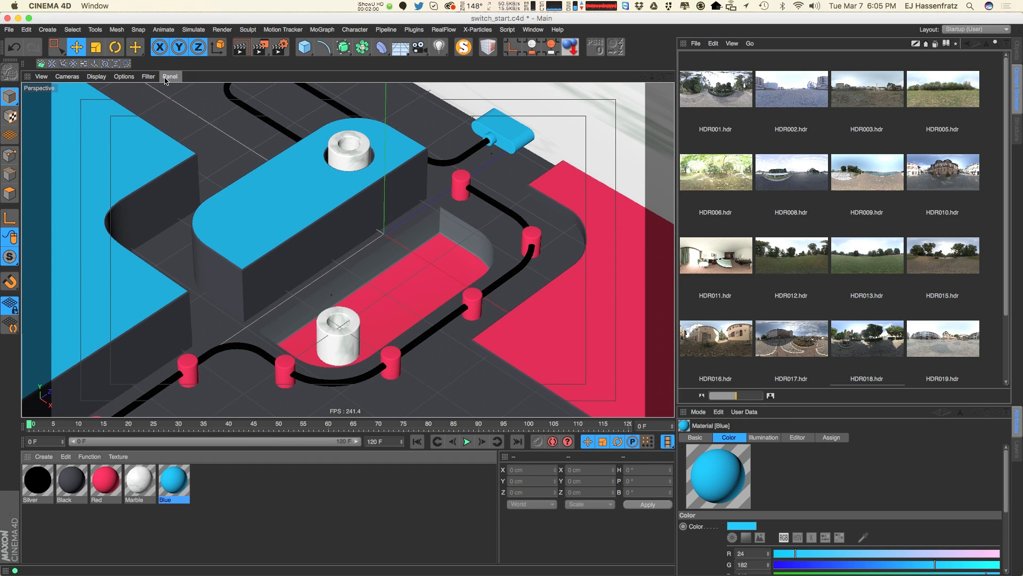
- Add a new view panel, dock it between the Content Browser and the Attribute Manager, and enlarge its height
{"action": "left_click", "coordinate": [176, 78]}
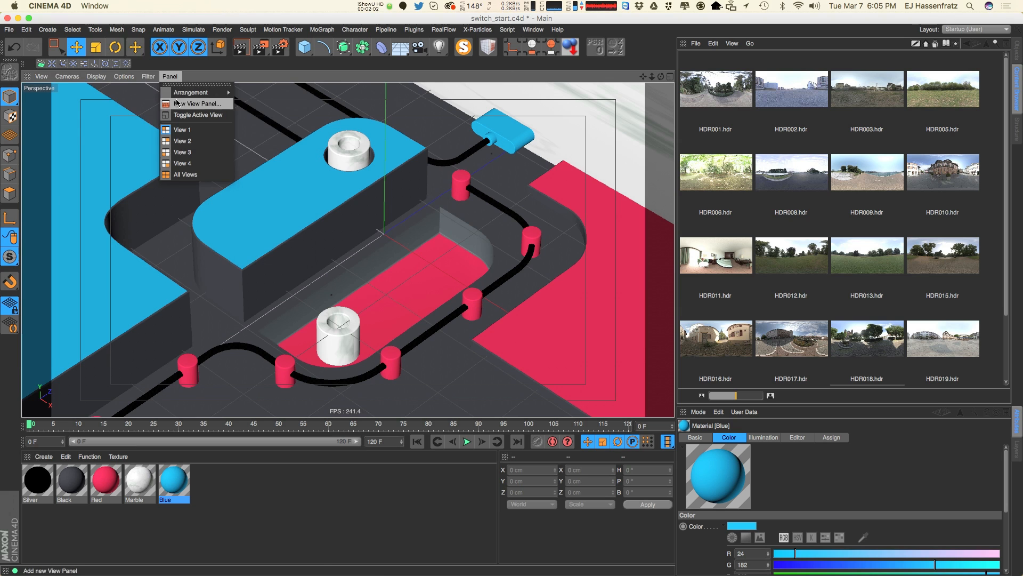
{"action": "left_click", "coordinate": [177, 103]}
{"action": "left_click_drag", "start_coordinate": [42, 75], "coordinate": [747, 410]}
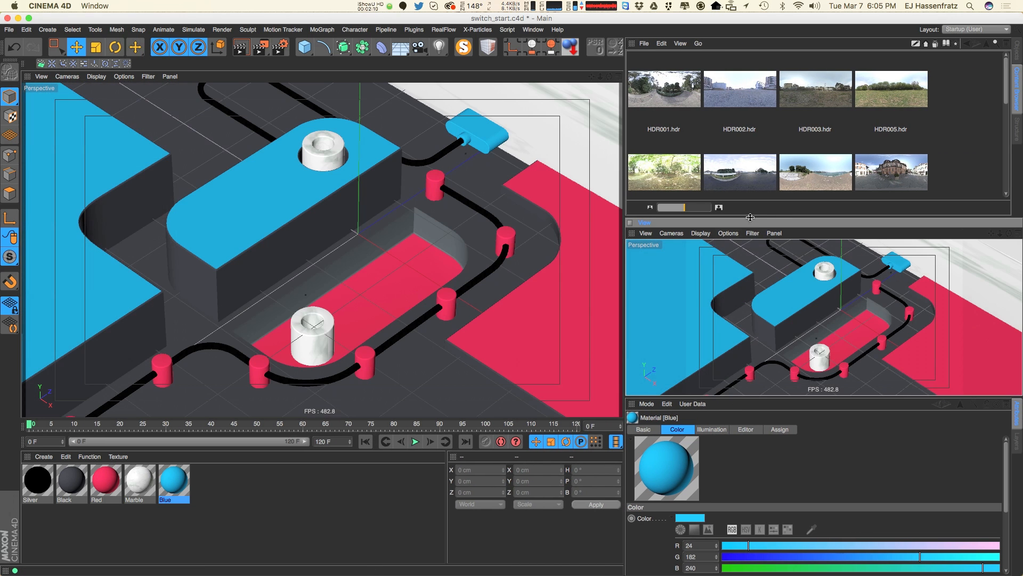
{"action": "left_click_drag", "start_coordinate": [750, 217], "coordinate": [751, 185]}
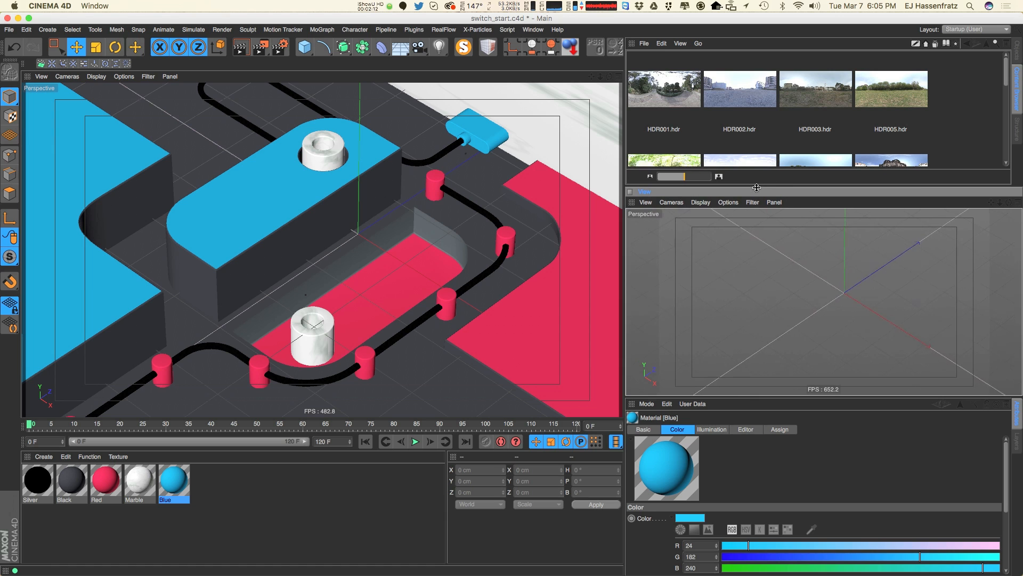
- Start an Interactive Render Region in the docked view, stretch it across most of that view, and raise its quality to maximum
{"action": "left_click", "coordinate": [721, 202]}
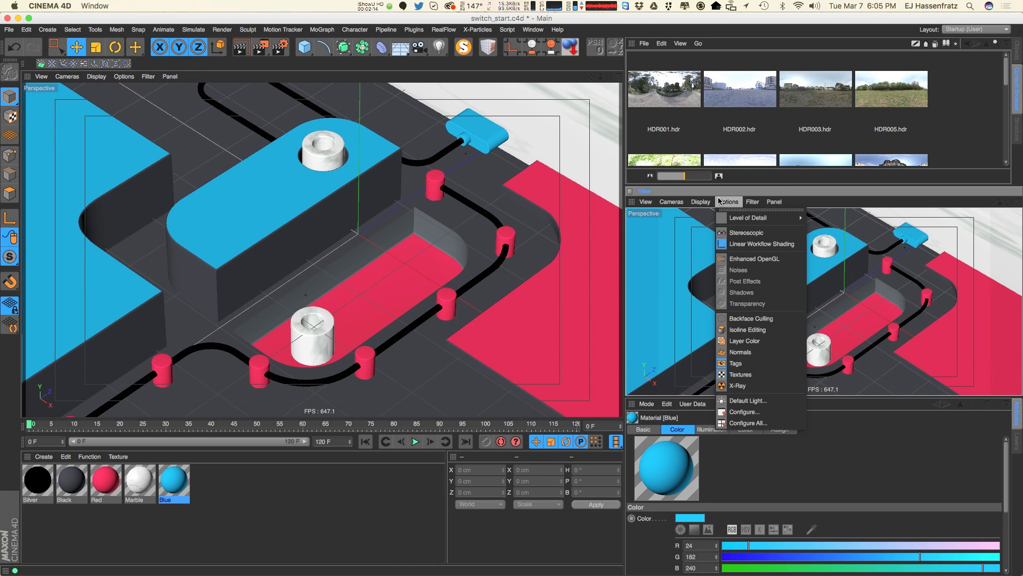
{"action": "left_click", "coordinate": [774, 202]}
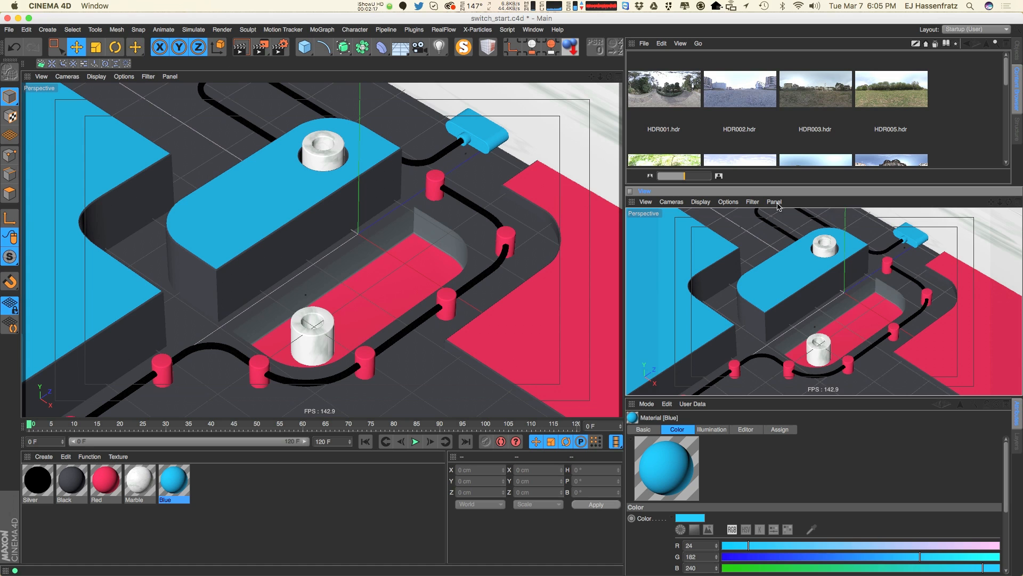
{"action": "left_click", "coordinate": [260, 47]}
{"action": "left_click", "coordinate": [320, 207]}
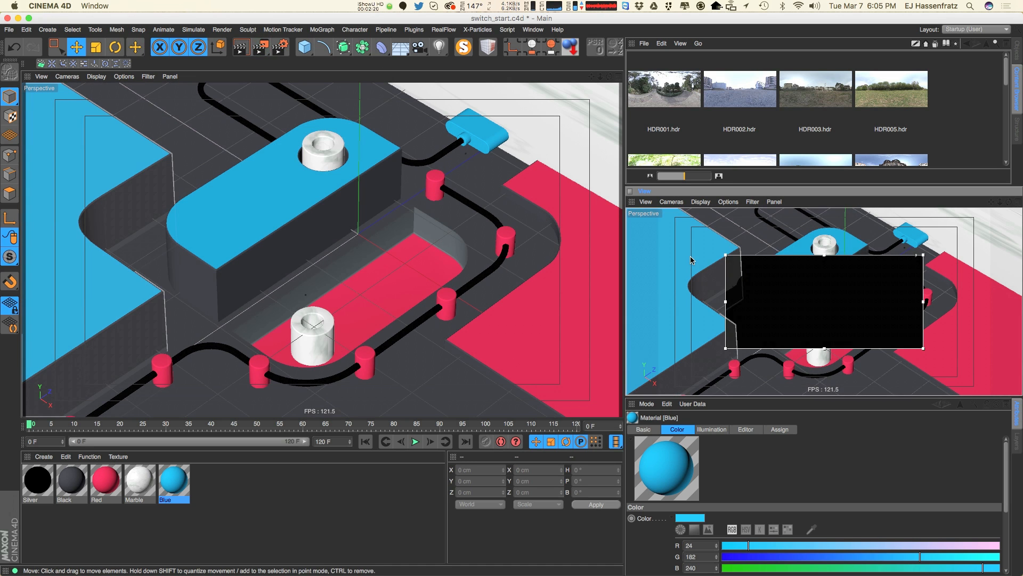
{"action": "left_click_drag", "start_coordinate": [726, 251], "coordinate": [659, 203]}
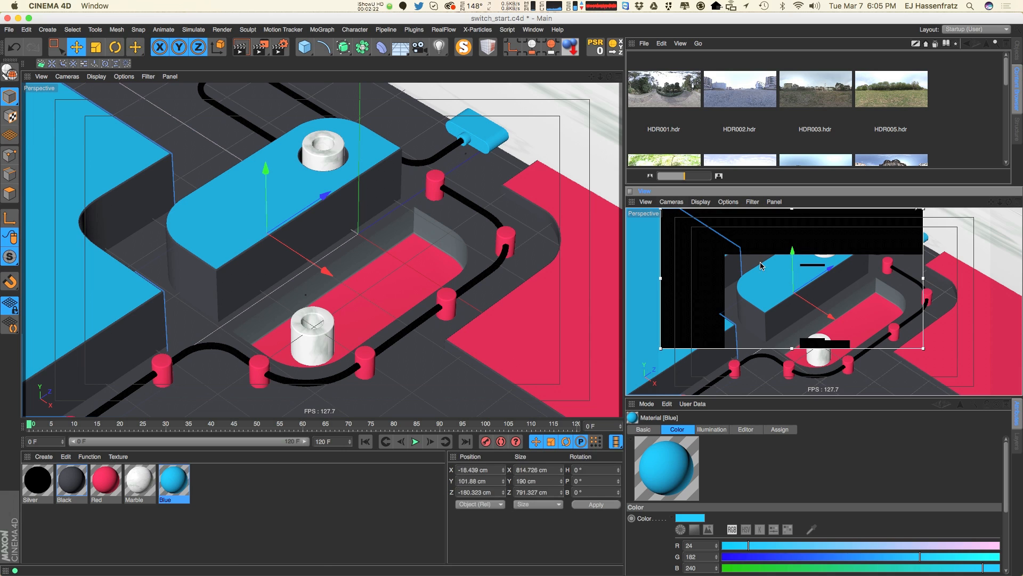
{"action": "left_click_drag", "start_coordinate": [926, 348], "coordinate": [994, 409]}
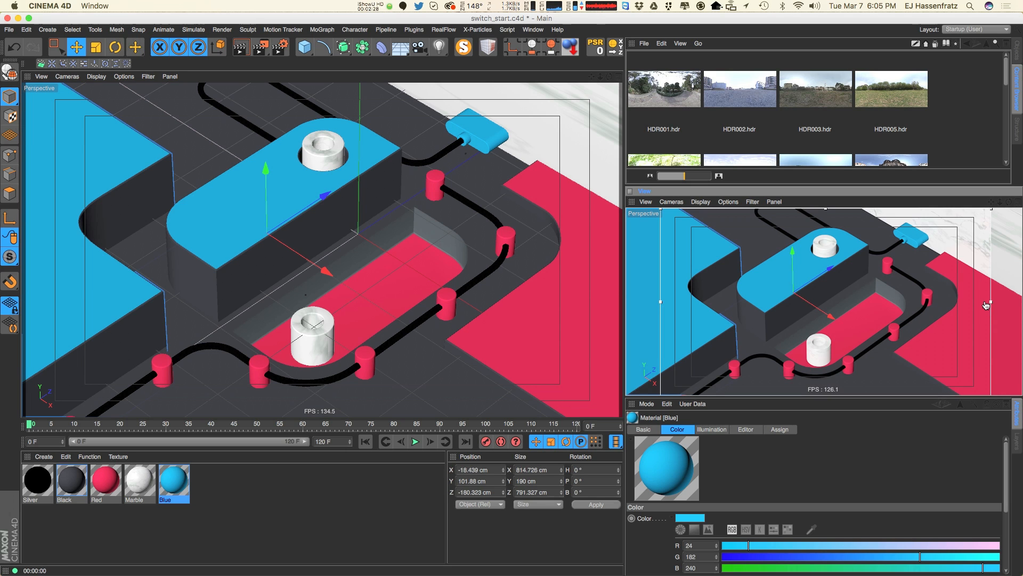
{"action": "left_click_drag", "start_coordinate": [986, 302], "coordinate": [997, 207]}
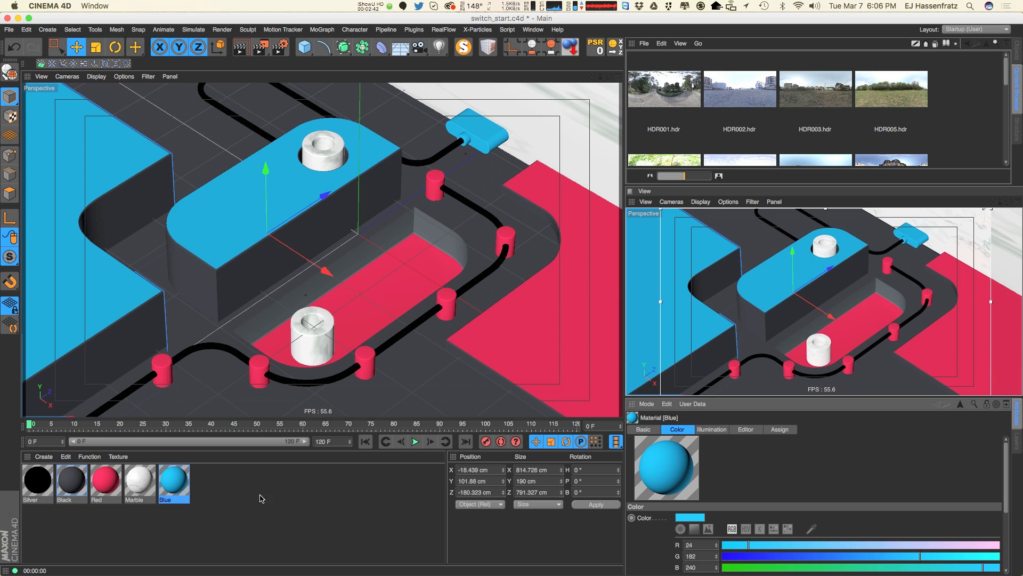
- Switch the renderer to Physical in the render settings, and reposition and resize the settings window
{"action": "left_click", "coordinate": [279, 47]}
{"action": "left_click_drag", "start_coordinate": [241, 338], "coordinate": [463, 216]}
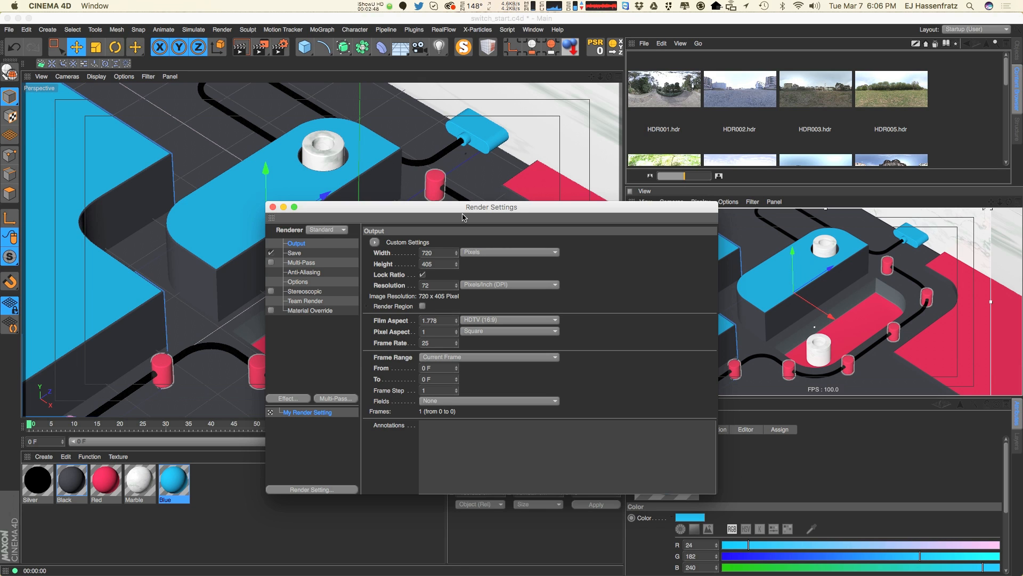
{"action": "left_click", "coordinate": [329, 229]}
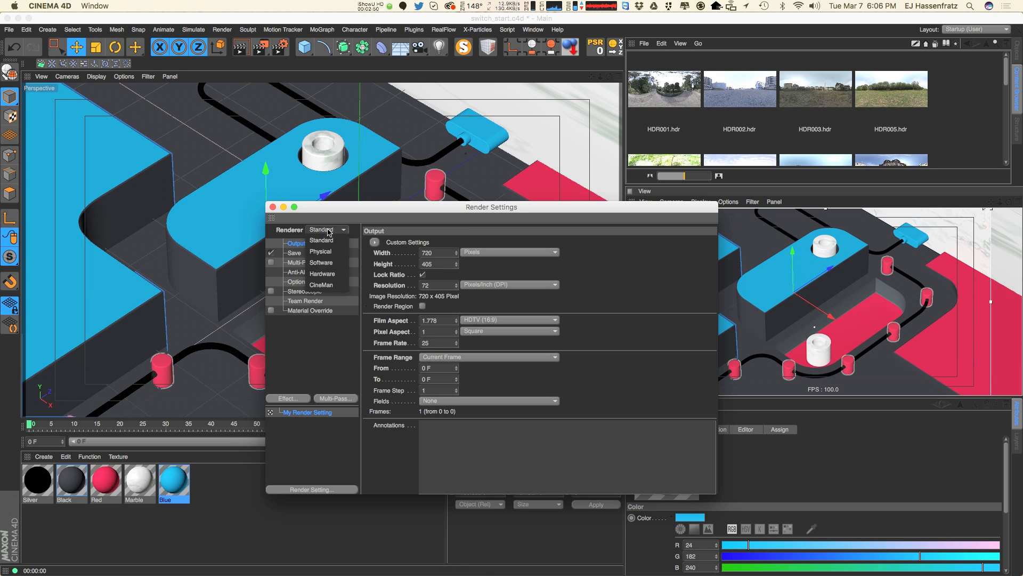
{"action": "left_click", "coordinate": [324, 253]}
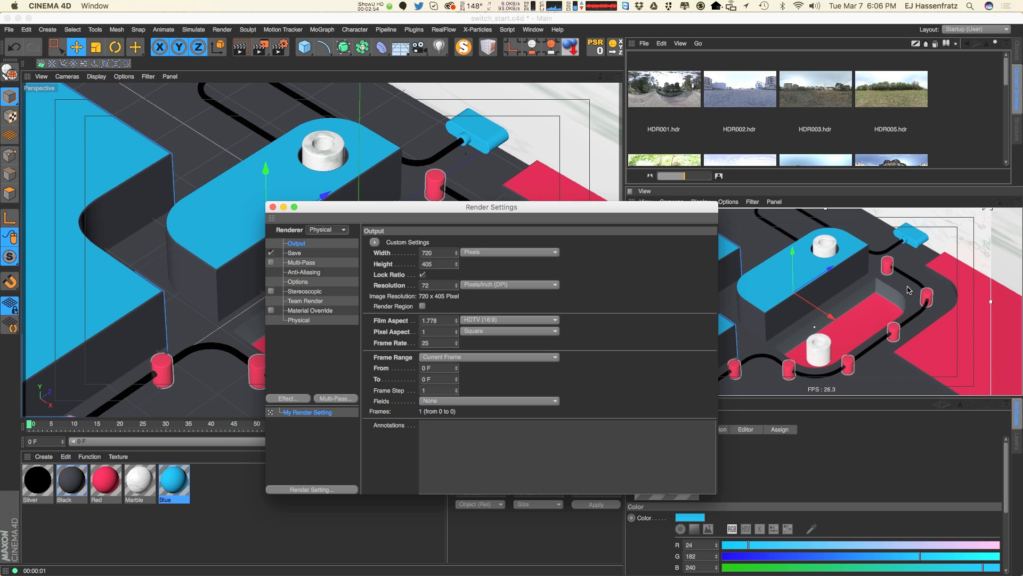
{"action": "left_click_drag", "start_coordinate": [592, 208], "coordinate": [548, 211]}
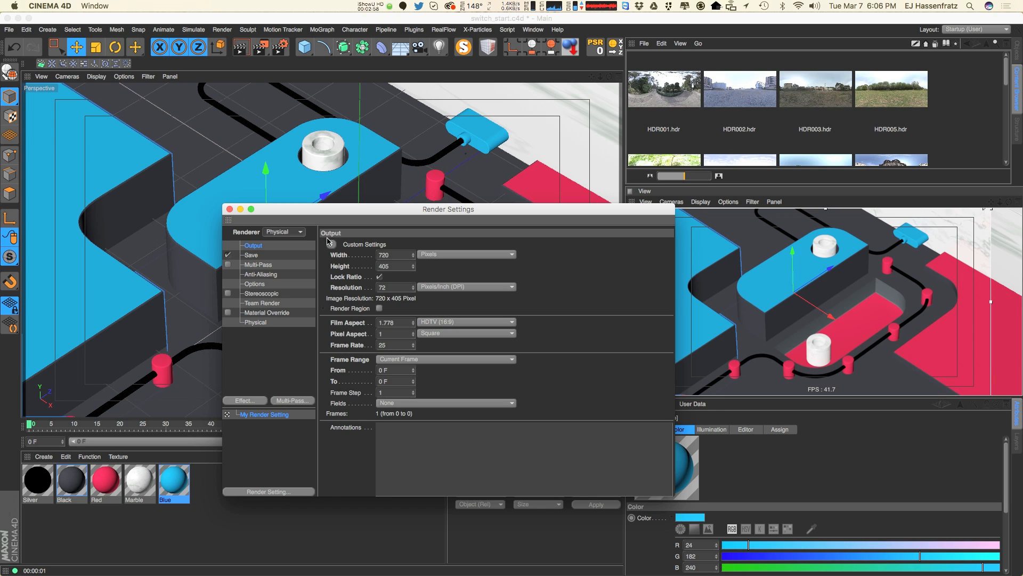
{"action": "left_click_drag", "start_coordinate": [318, 213], "coordinate": [355, 211]}
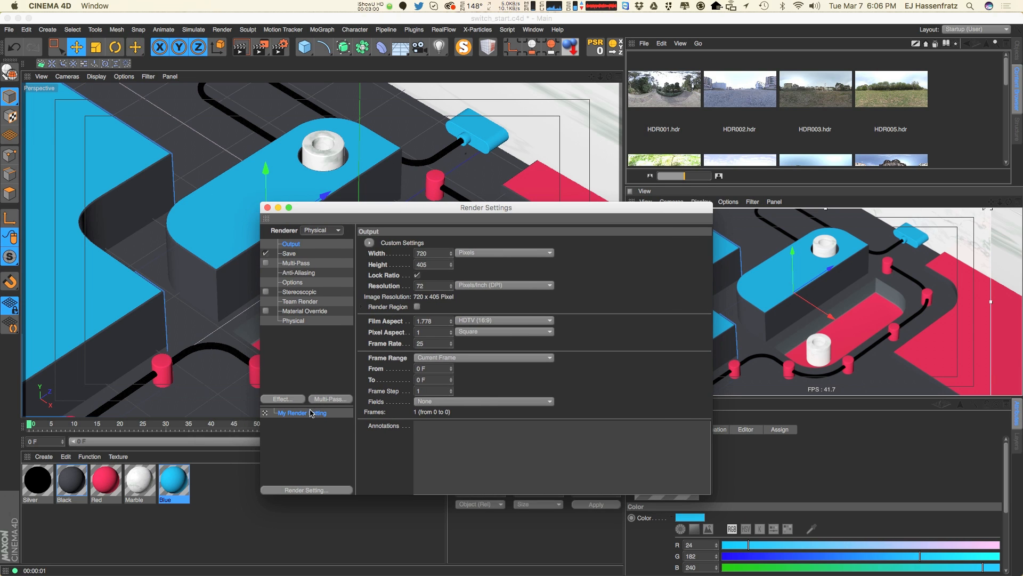
{"action": "left_click_drag", "start_coordinate": [261, 493], "coordinate": [296, 511]}
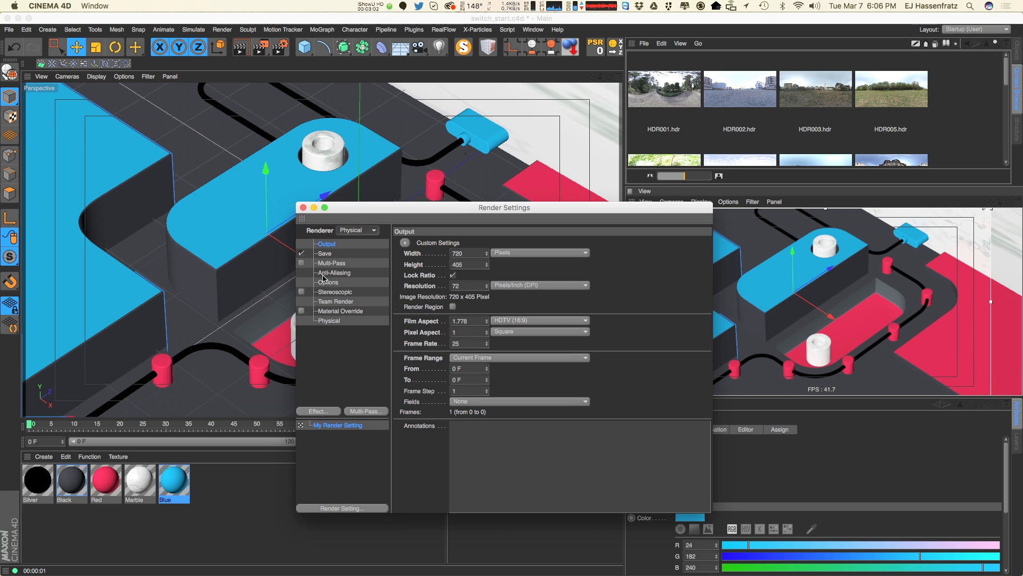
- Add the Ambient Occlusion effect to the render settings and reposition the settings window
{"action": "left_click_drag", "start_coordinate": [408, 216], "coordinate": [394, 215]}
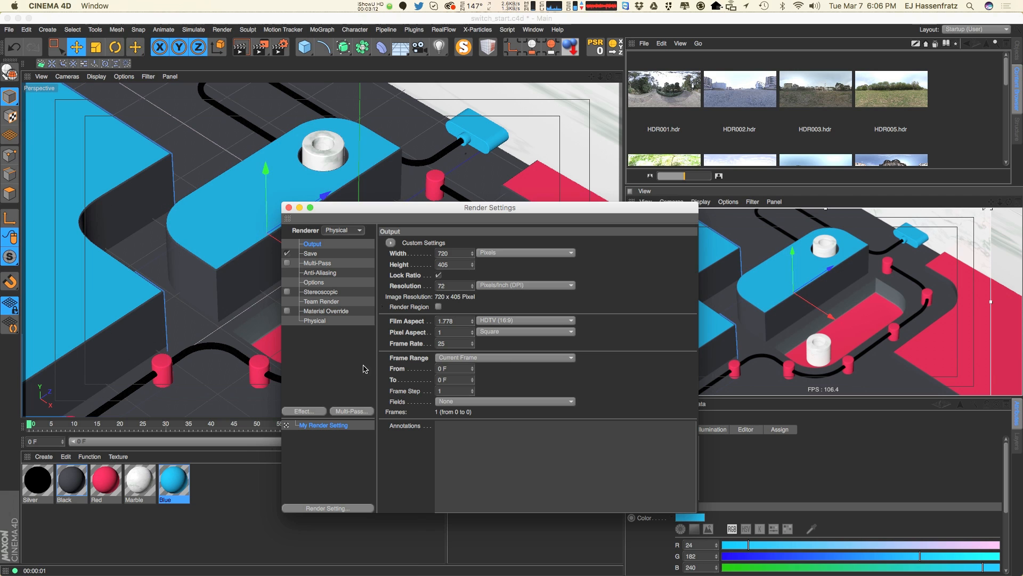
{"action": "left_click", "coordinate": [307, 410]}
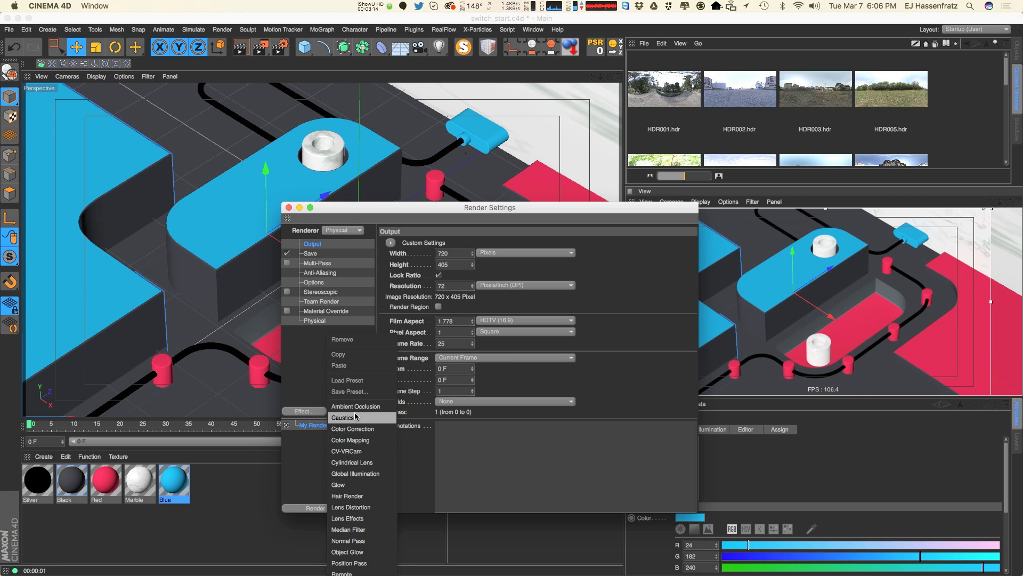
{"action": "left_click", "coordinate": [352, 422]}
{"action": "left_click_drag", "start_coordinate": [598, 208], "coordinate": [550, 209]}
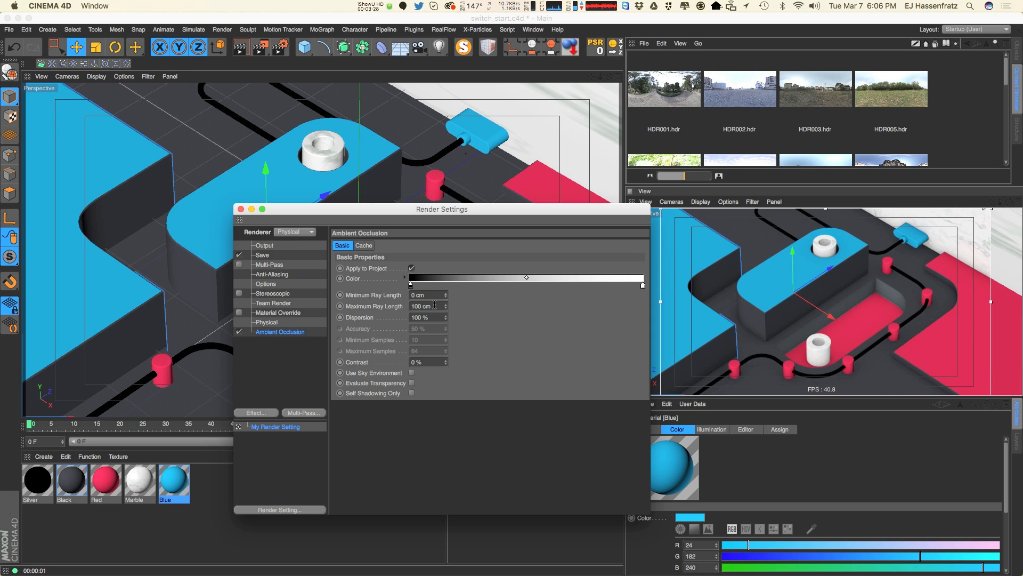
- Set the Ambient Occlusion effect's maximum ray length to 30 cm
{"action": "left_click_drag", "start_coordinate": [431, 307], "coordinate": [375, 314]}
{"action": "left_click", "coordinate": [400, 304]}
{"action": "left_click", "coordinate": [425, 307]}
{"action": "type", "text": "30"}
{"action": "key", "text": "Return"}
- Add a cube as a size reference for the ray length and set its X, Y and Z sizes to 100 cm
{"action": "left_click", "coordinate": [304, 47]}
{"action": "left_click_drag", "start_coordinate": [403, 222], "coordinate": [293, 257]}
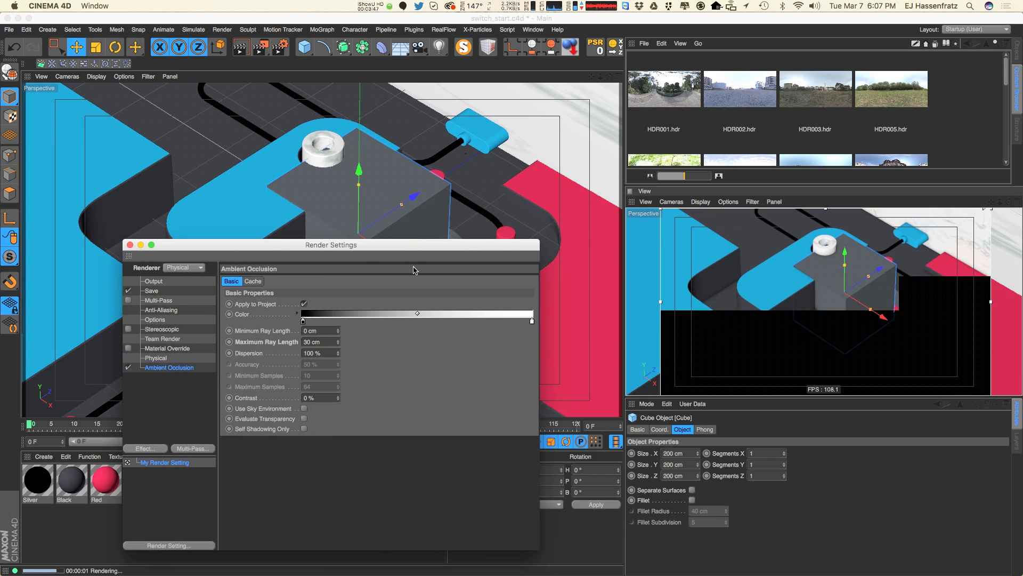
{"action": "type", "text": "100"}
{"action": "key", "text": "Tab"}
{"action": "type", "text": "100"}
{"action": "key", "text": "Tab"}
{"action": "type", "text": "100"}
{"action": "key", "text": "Return"}
{"action": "left_click", "coordinate": [490, 455]}
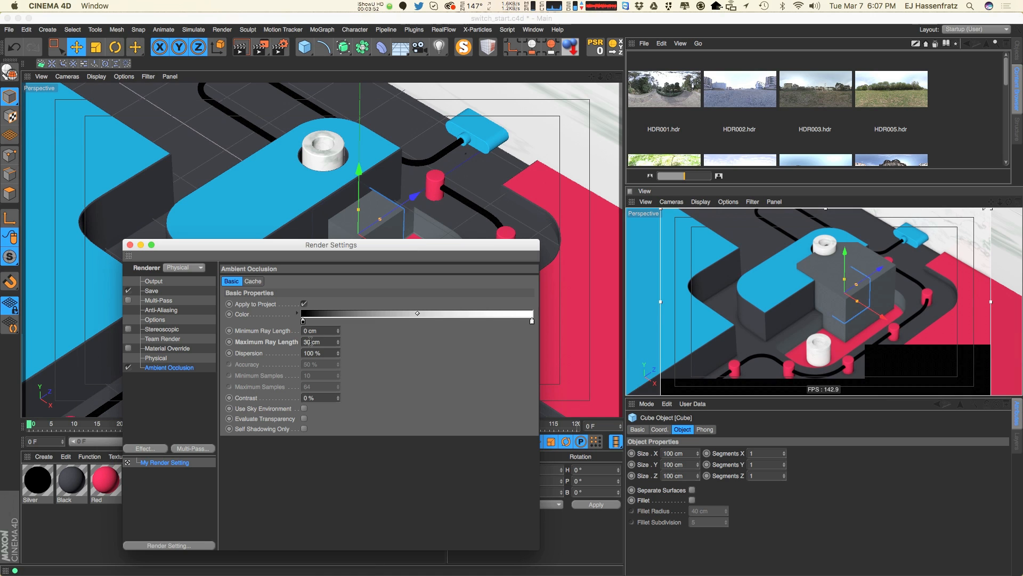
{"action": "left_click", "coordinate": [271, 342]}
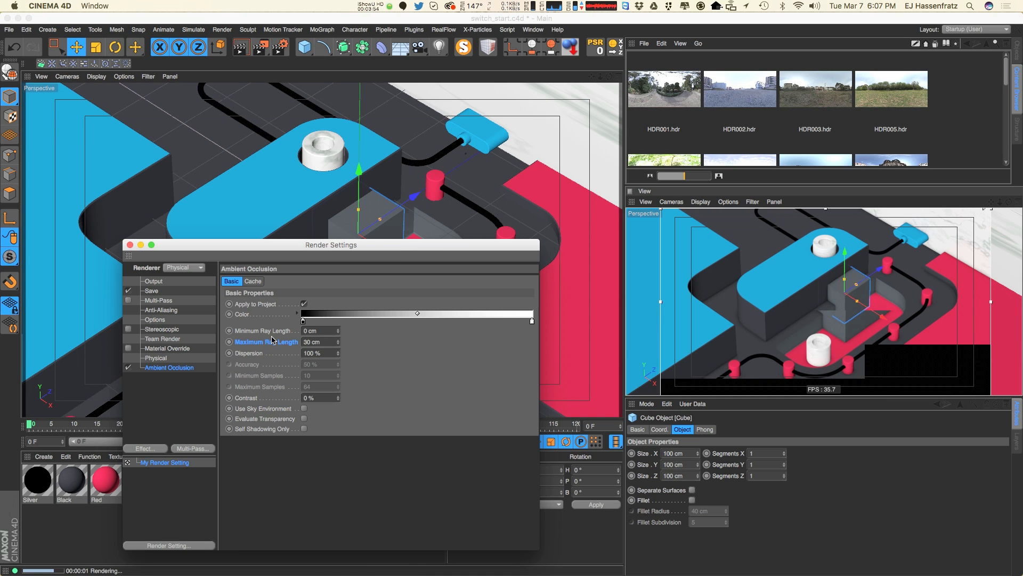
- Move the reference cube into clear view near the small blue connector and set its X, Y and Z sizes to 30 cm
{"action": "left_click_drag", "start_coordinate": [288, 245], "coordinate": [274, 274]}
{"action": "left_click_drag", "start_coordinate": [432, 232], "coordinate": [512, 192]}
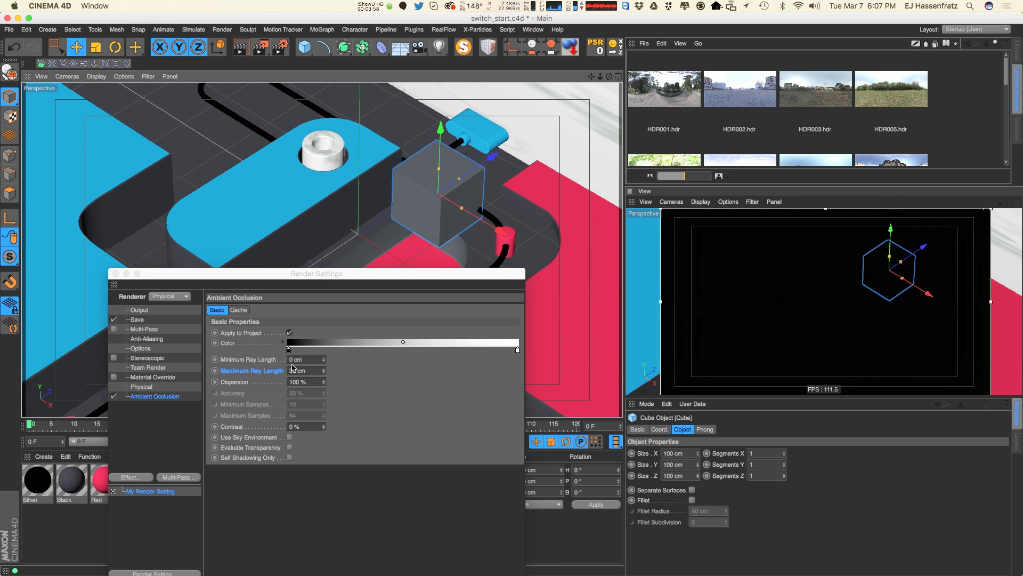
{"action": "left_click_drag", "start_coordinate": [697, 453], "coordinate": [500, 458]}
{"action": "left_click", "coordinate": [392, 466]}
{"action": "type", "text": "30"}
{"action": "key", "text": "Tab"}
{"action": "type", "text": "30"}
{"action": "key", "text": "Tab"}
{"action": "type", "text": "30"}
{"action": "key", "text": "Return"}
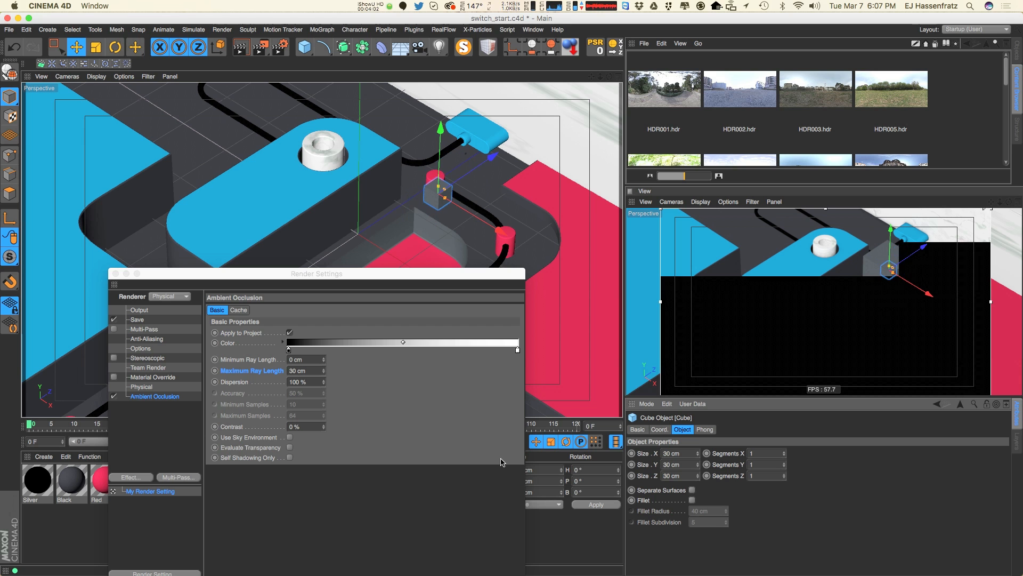
- Delete the reference cube and reposition the Render Settings window over the main viewport
{"action": "left_click", "coordinate": [500, 462]}
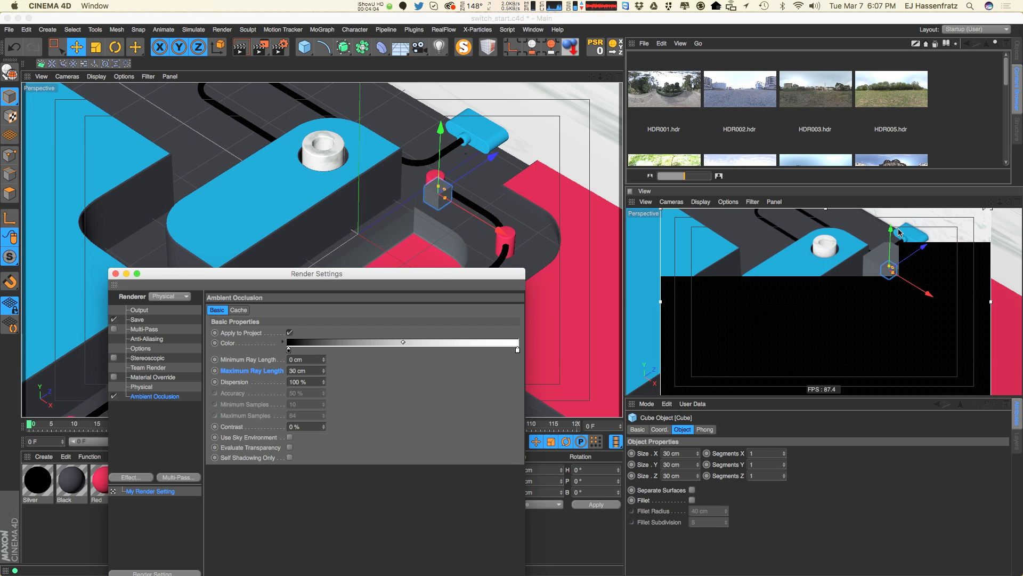
{"action": "key", "text": "Delete"}
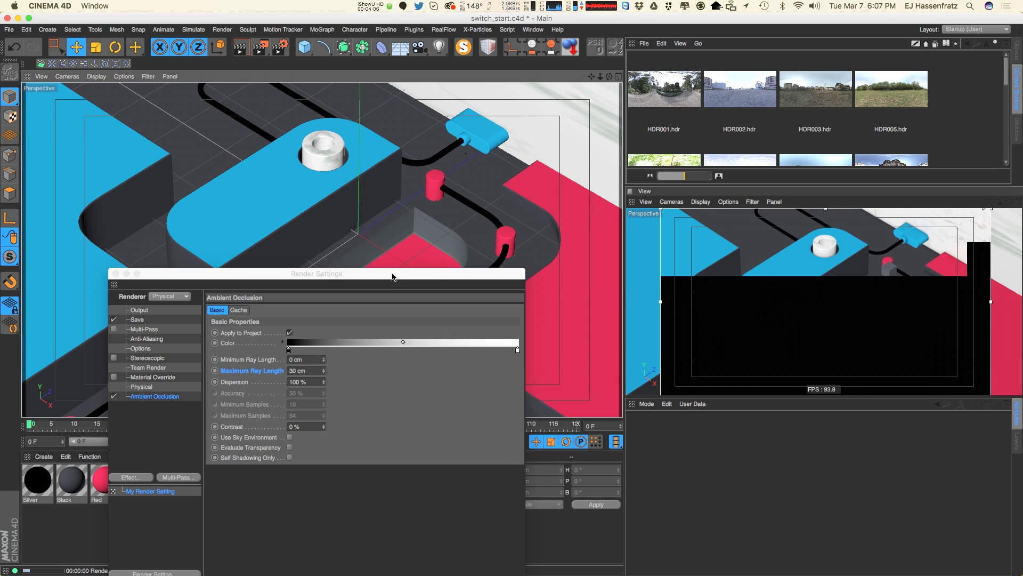
{"action": "left_click_drag", "start_coordinate": [393, 277], "coordinate": [438, 206]}
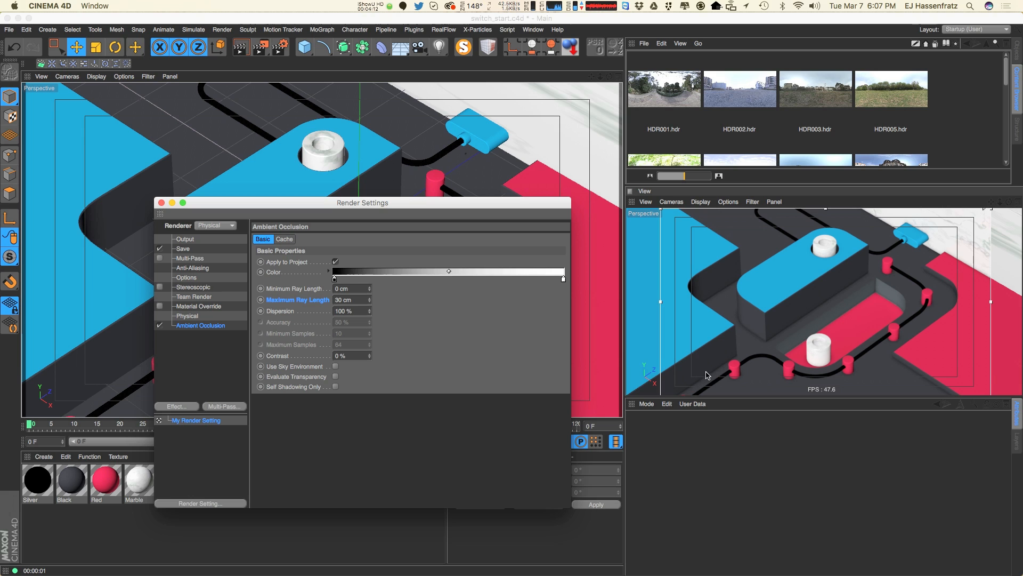
{"action": "left_click_drag", "start_coordinate": [393, 217], "coordinate": [446, 226]}
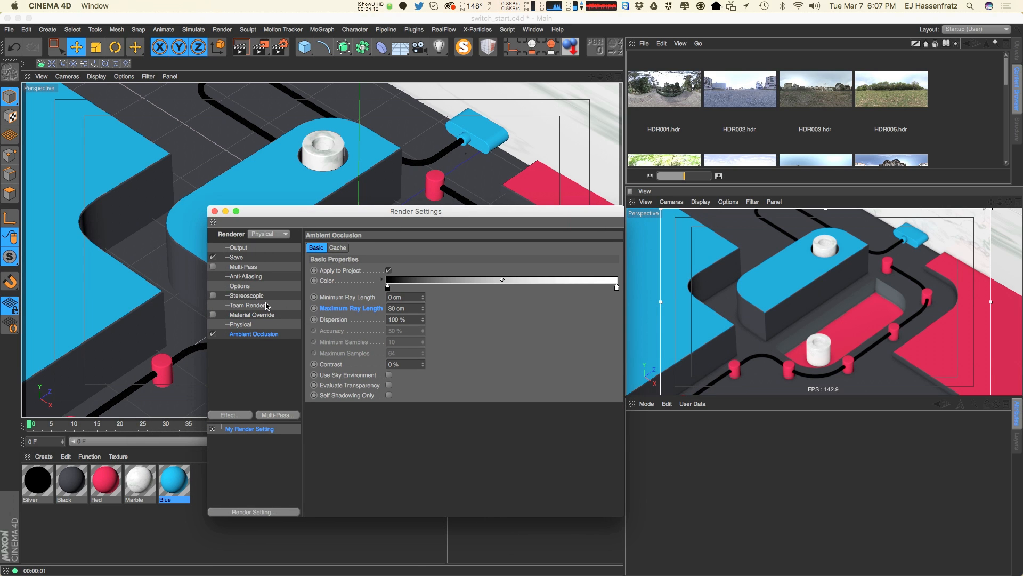
- Change the black end of the Ambient Occlusion color gradient to bluish gray 494B4F and close the render settings
{"action": "double_click", "coordinate": [387, 290]}
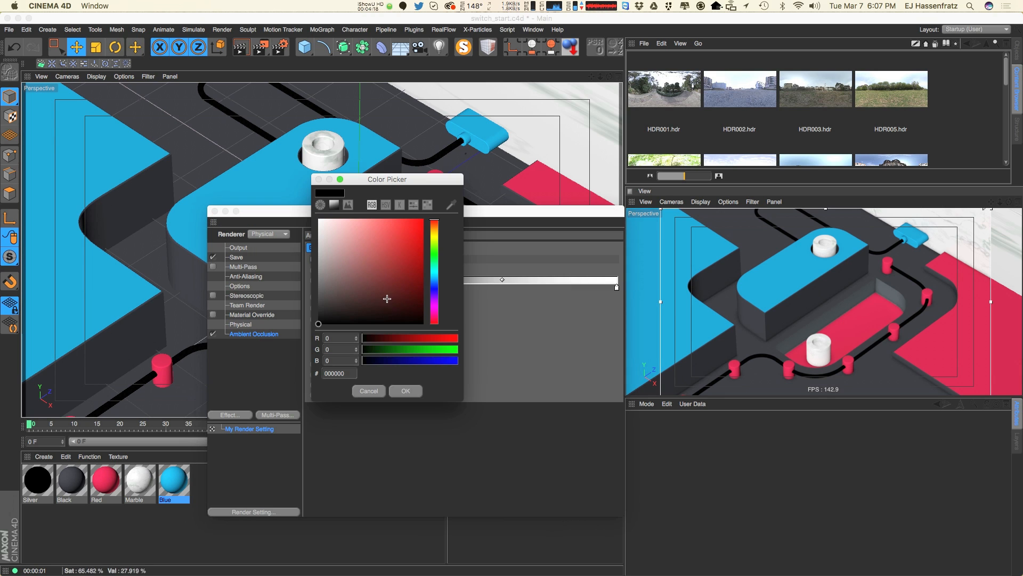
{"action": "left_click_drag", "start_coordinate": [346, 301], "coordinate": [337, 295]}
{"action": "left_click", "coordinate": [434, 283]}
{"action": "left_click", "coordinate": [318, 294]}
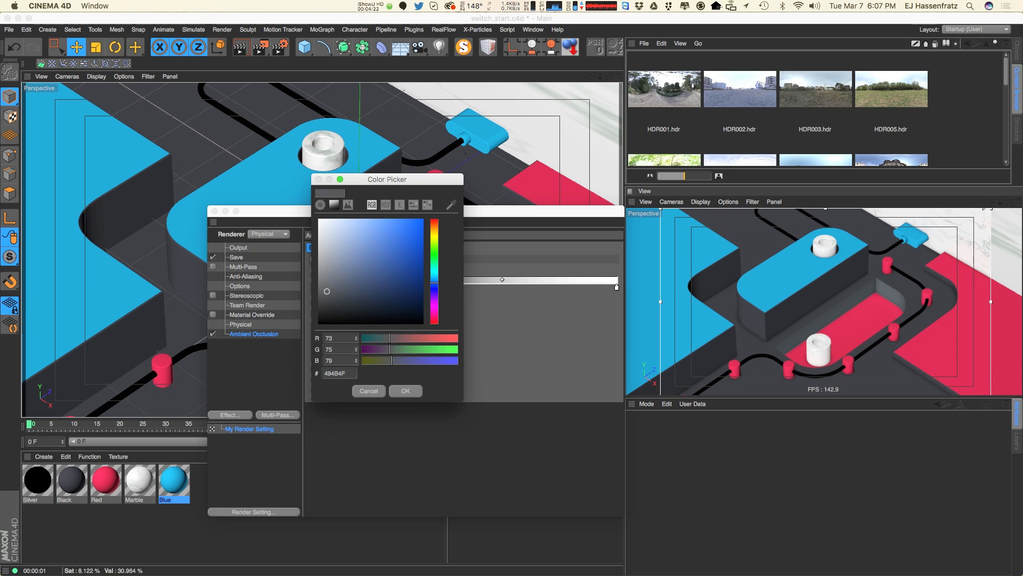
{"action": "left_click", "coordinate": [405, 391]}
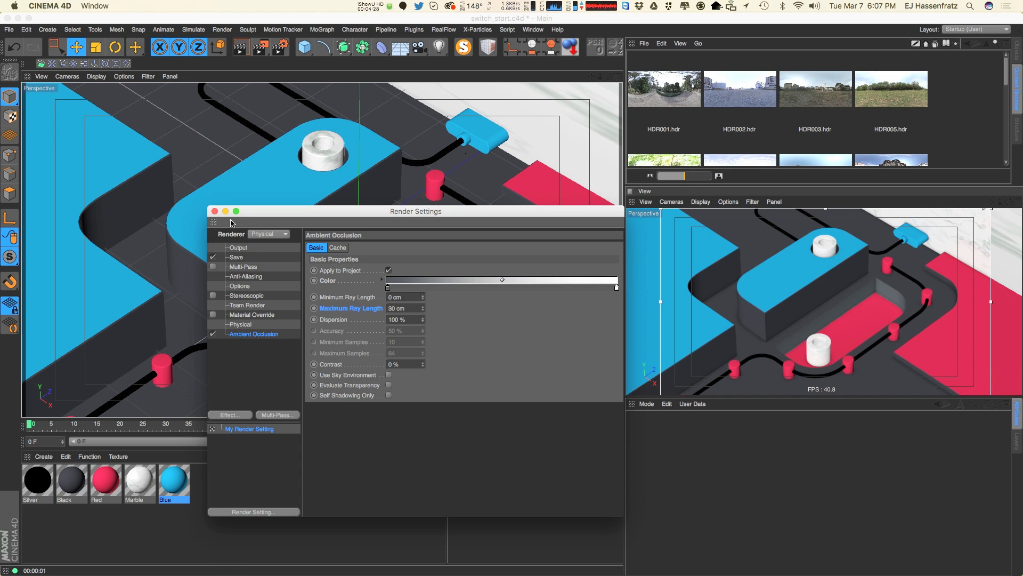
{"action": "left_click", "coordinate": [215, 211]}
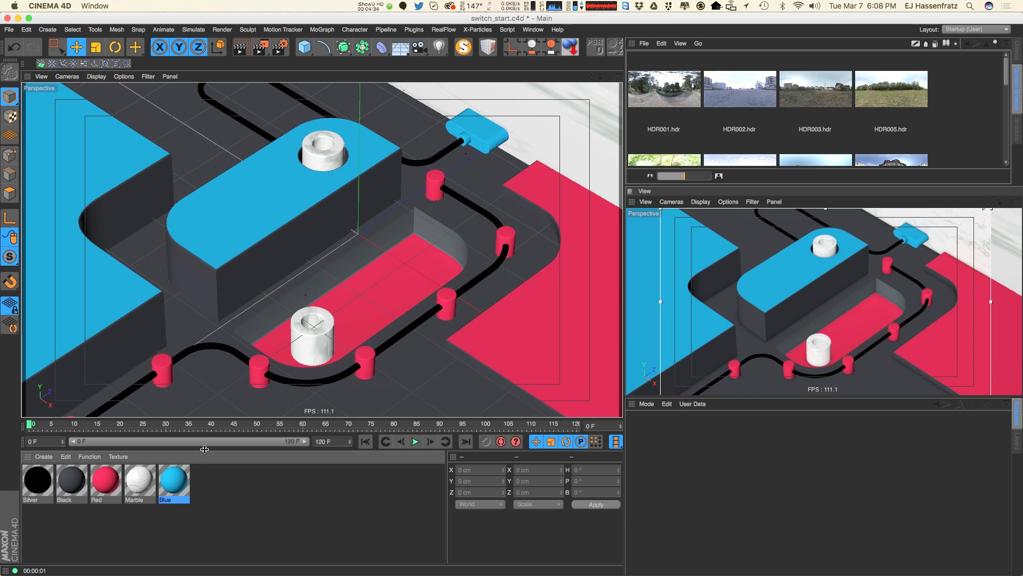
- Open the Blue material in the Material Editor, then narrow and reposition the window to uncover the live render preview
{"action": "double_click", "coordinate": [172, 479]}
{"action": "left_click_drag", "start_coordinate": [269, 79], "coordinate": [259, 94]}
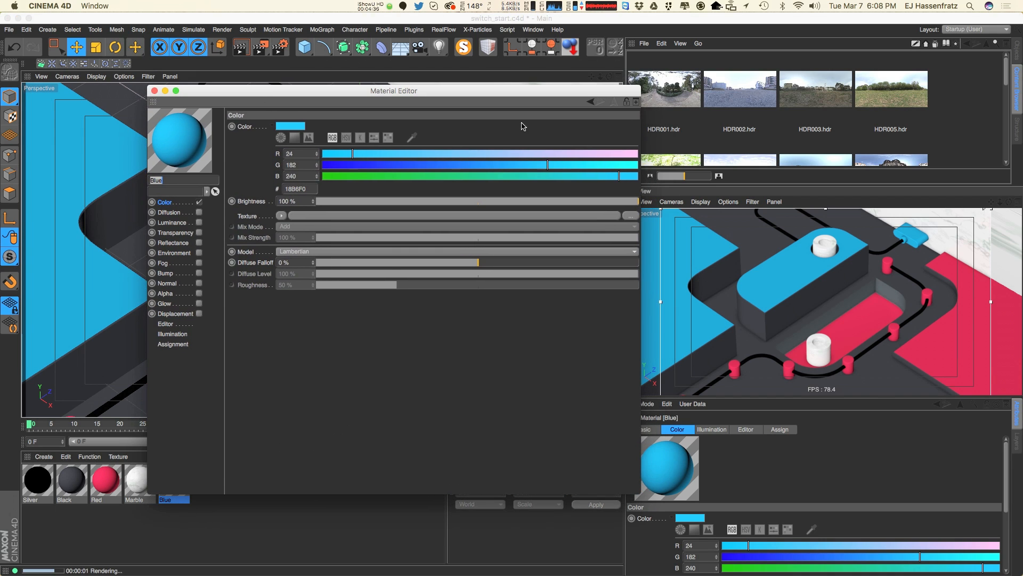
{"action": "left_click_drag", "start_coordinate": [641, 90], "coordinate": [598, 90]}
{"action": "left_click_drag", "start_coordinate": [517, 92], "coordinate": [543, 103]}
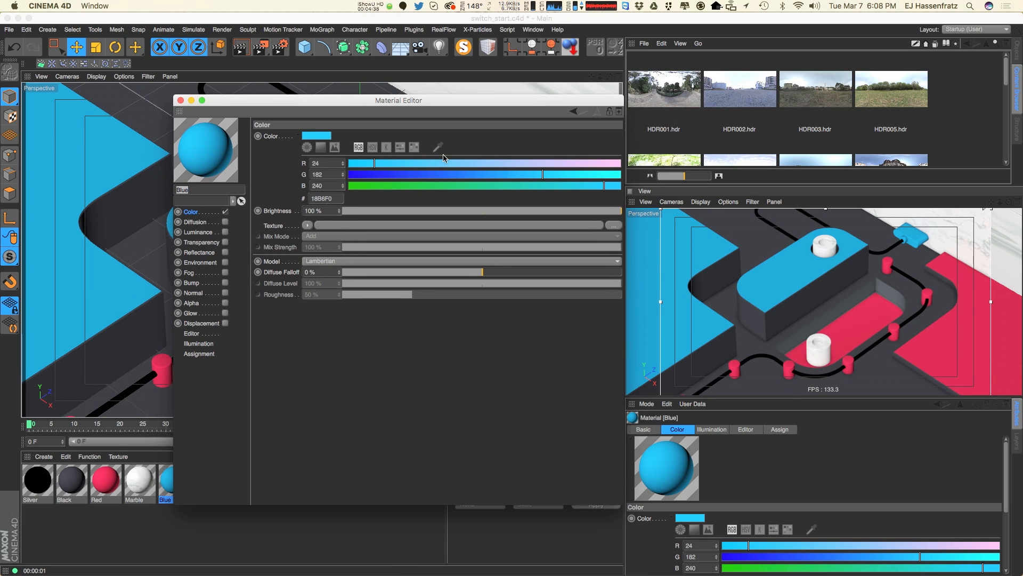
- Enable Reflectance on the Blue material and add a Beckmann layer
{"action": "left_click", "coordinate": [205, 252]}
{"action": "left_click", "coordinate": [278, 160]}
{"action": "left_click", "coordinate": [288, 160]}
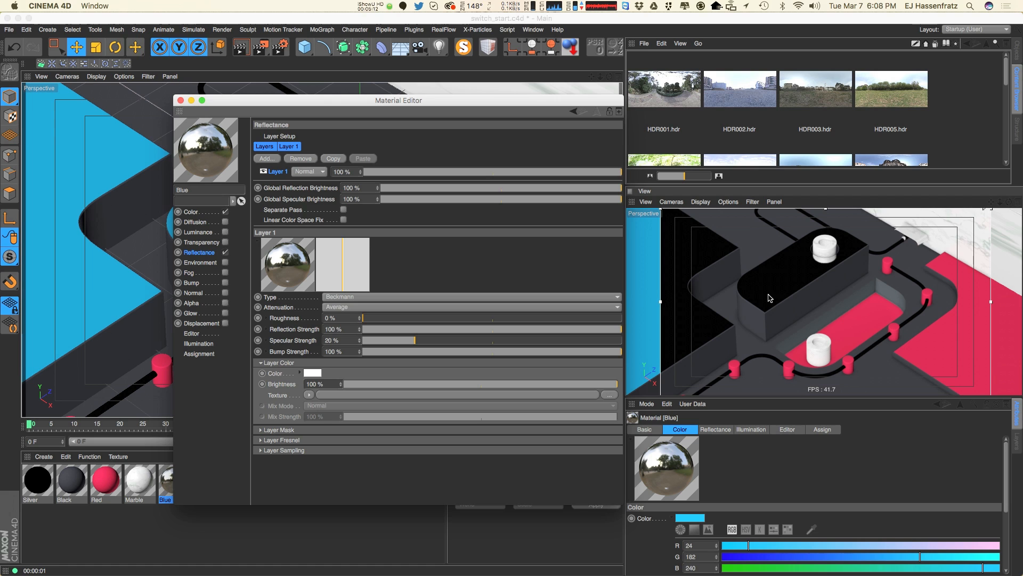
- Set the Beckmann layer's attenuation to Additive and its blending mode to Add
{"action": "left_click", "coordinate": [669, 288]}
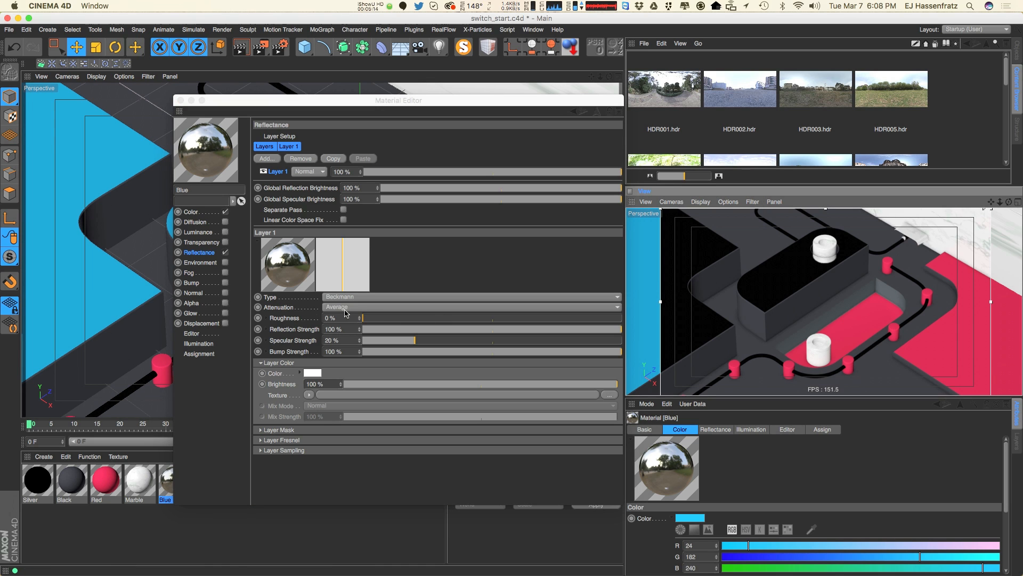
{"action": "left_click", "coordinate": [192, 213]}
{"action": "left_click", "coordinate": [225, 253]}
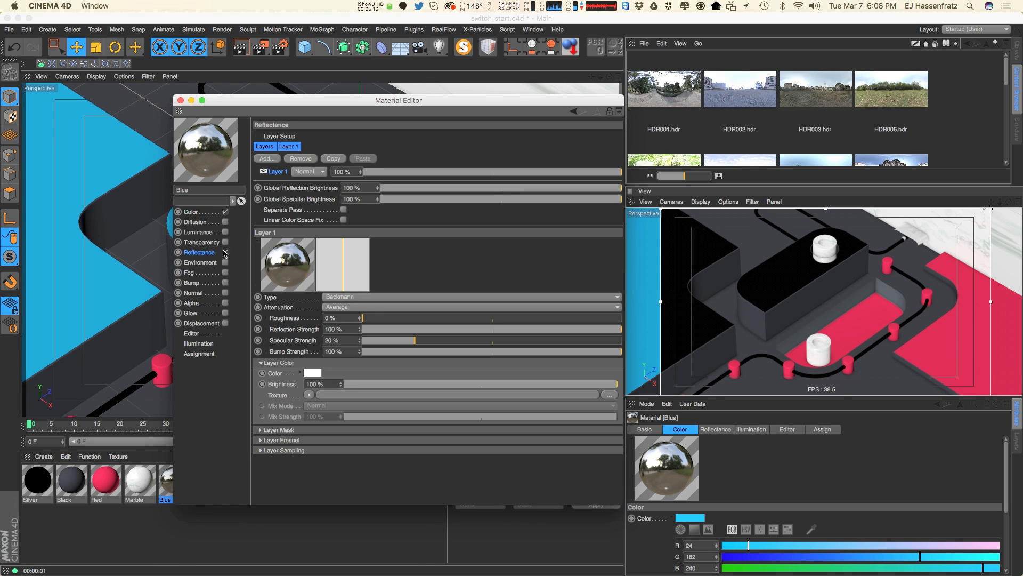
{"action": "left_click", "coordinate": [341, 309]}
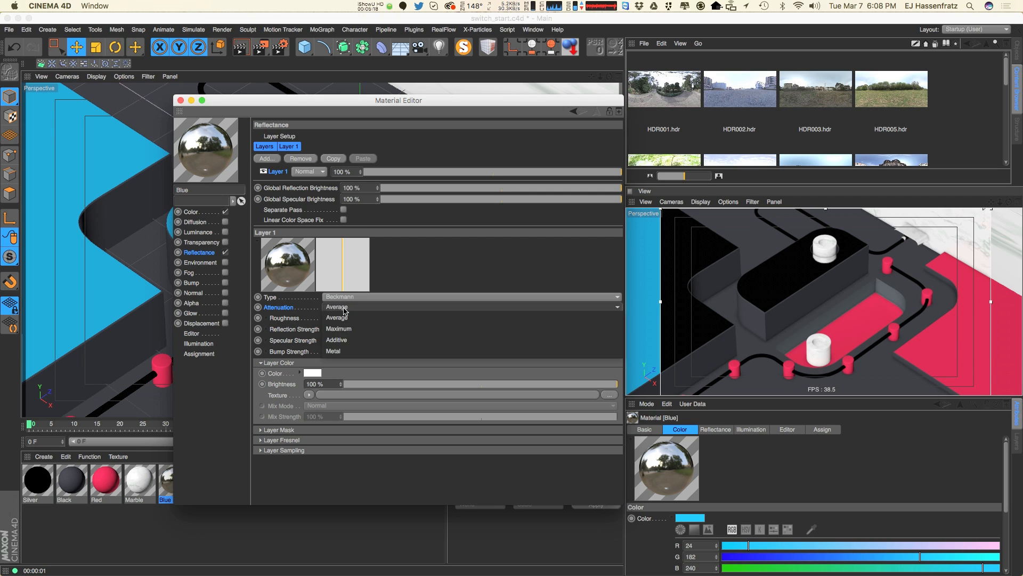
{"action": "left_click", "coordinate": [341, 341]}
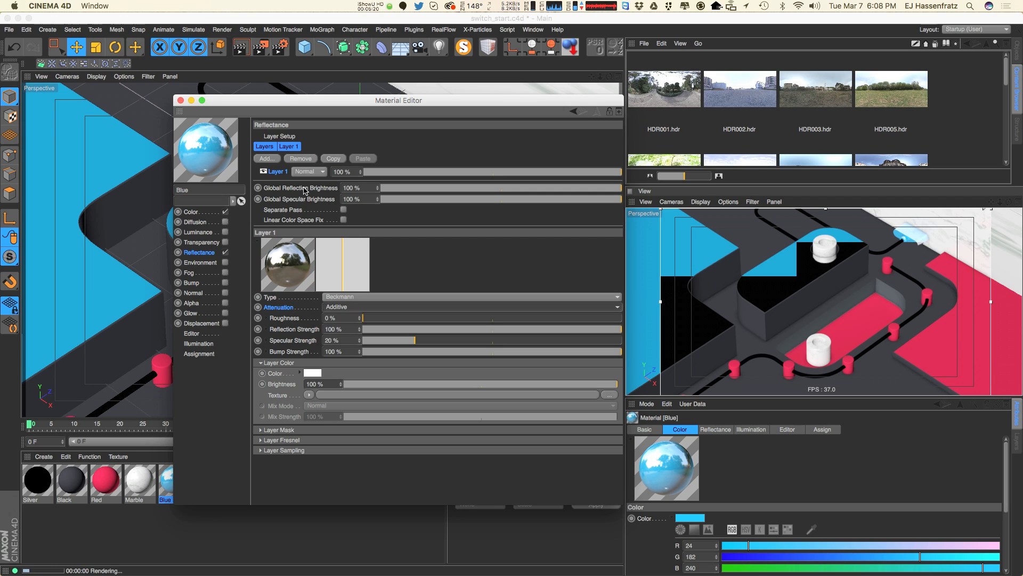
{"action": "left_click", "coordinate": [314, 171]}
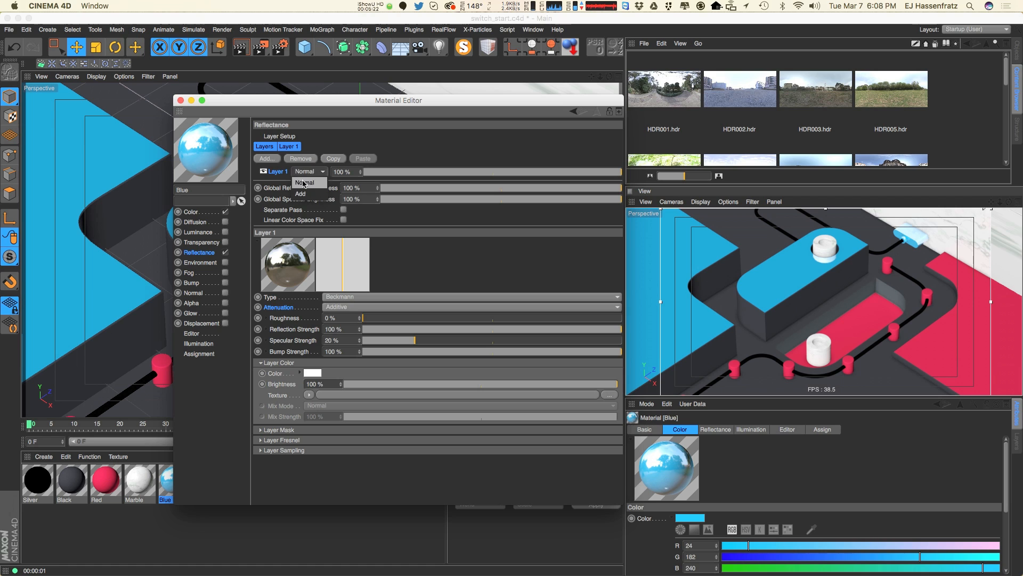
{"action": "left_click", "coordinate": [318, 193]}
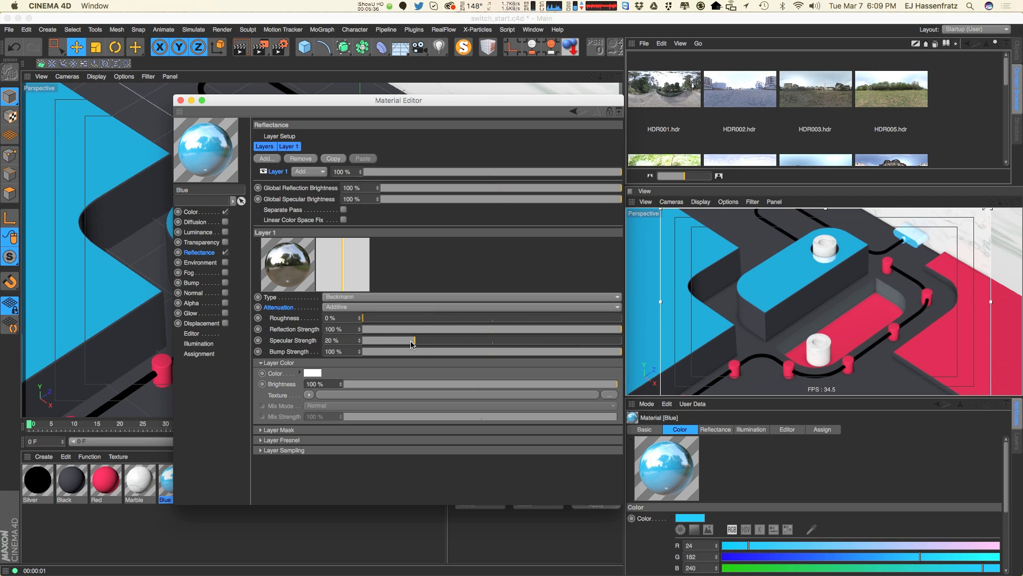
- Set the Beckmann layer's specular strength to 0 %, reflection strength to 60 % and roughness to 25 %
{"action": "left_click_drag", "start_coordinate": [419, 342], "coordinate": [362, 341]}
{"action": "left_click_drag", "start_coordinate": [582, 331], "coordinate": [515, 329]}
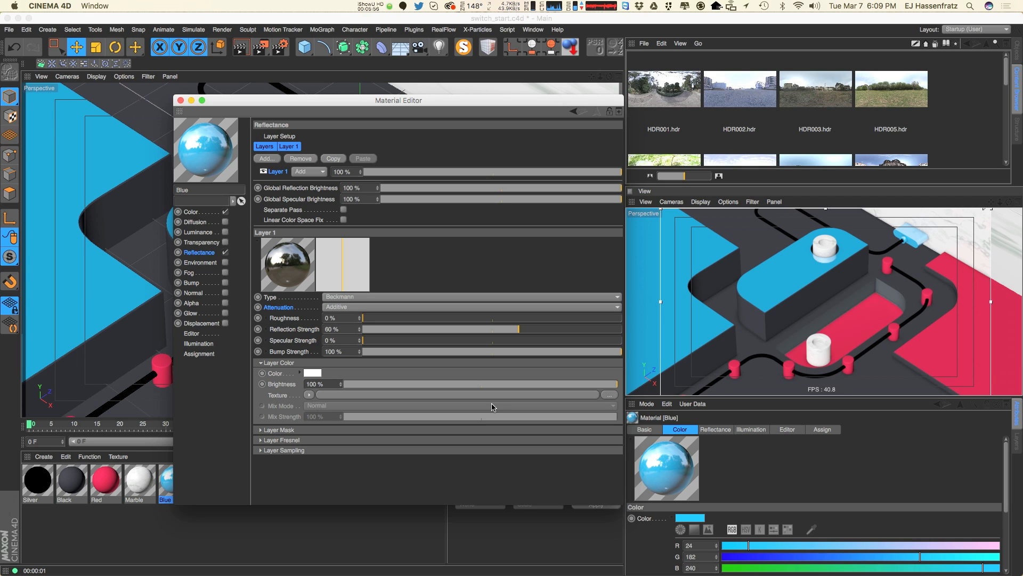
{"action": "left_click_drag", "start_coordinate": [402, 322], "coordinate": [433, 321]}
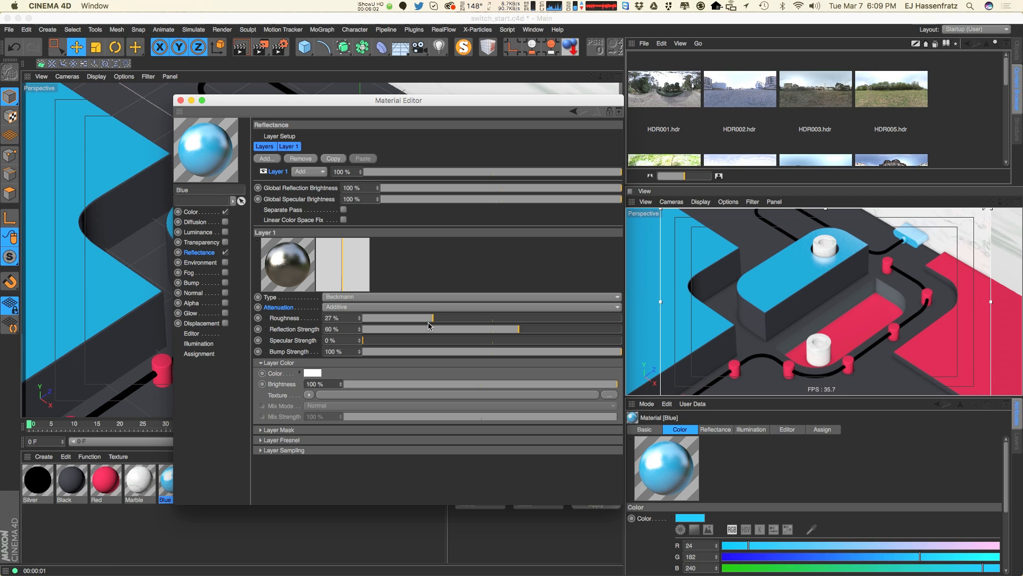
{"action": "left_click_drag", "start_coordinate": [335, 318], "coordinate": [327, 318]}
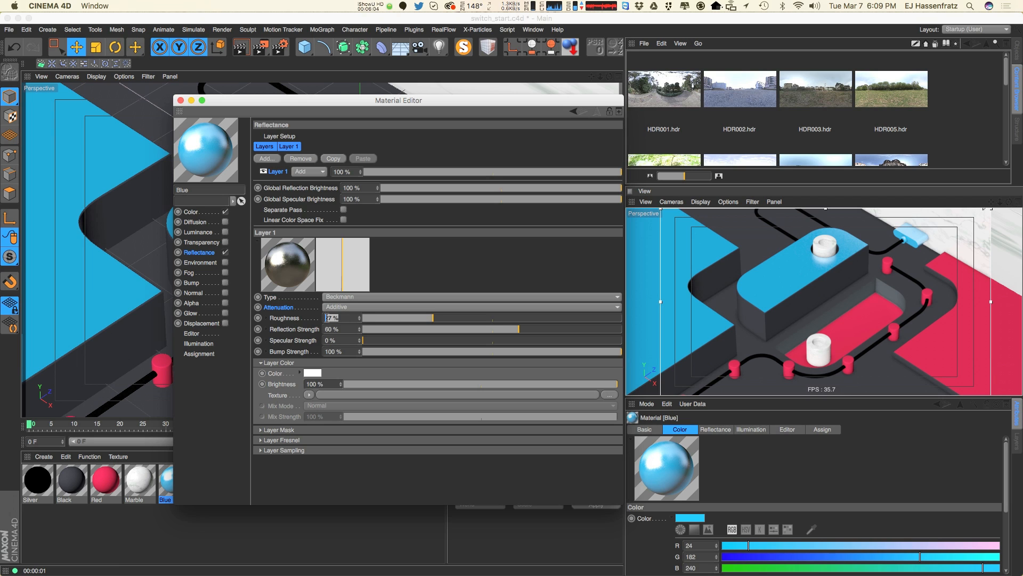
{"action": "type", "text": "25"}
{"action": "key", "text": "Return"}
- Set the Beckmann layer's reflection color to light blue B0DDFF
{"action": "left_click", "coordinate": [314, 374]}
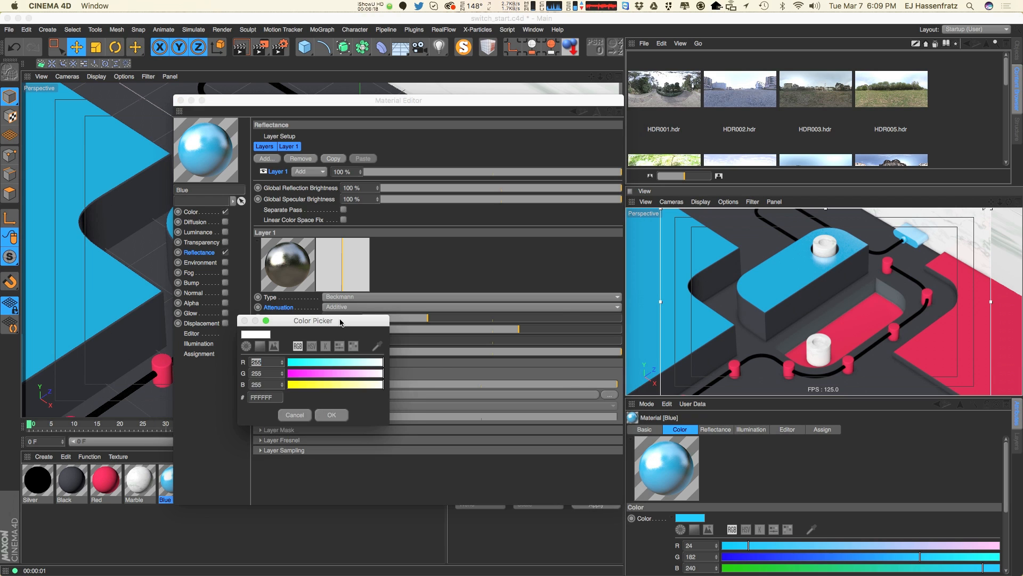
{"action": "left_click_drag", "start_coordinate": [340, 320], "coordinate": [539, 304]}
{"action": "left_click_drag", "start_coordinate": [575, 349], "coordinate": [549, 348]}
{"action": "left_click", "coordinate": [553, 348]}
{"action": "left_click", "coordinate": [460, 330]}
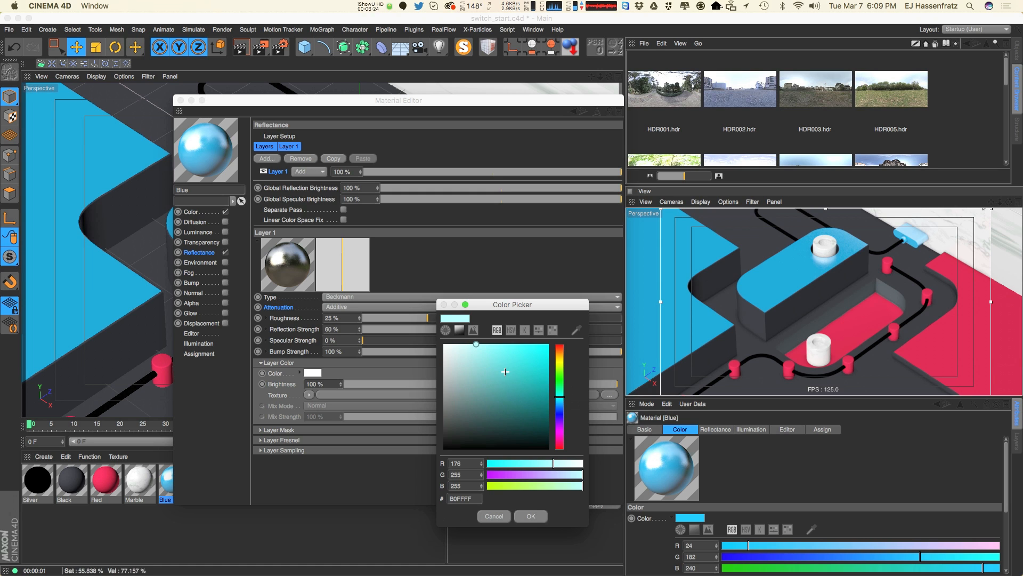
{"action": "left_click_drag", "start_coordinate": [559, 396], "coordinate": [559, 404]}
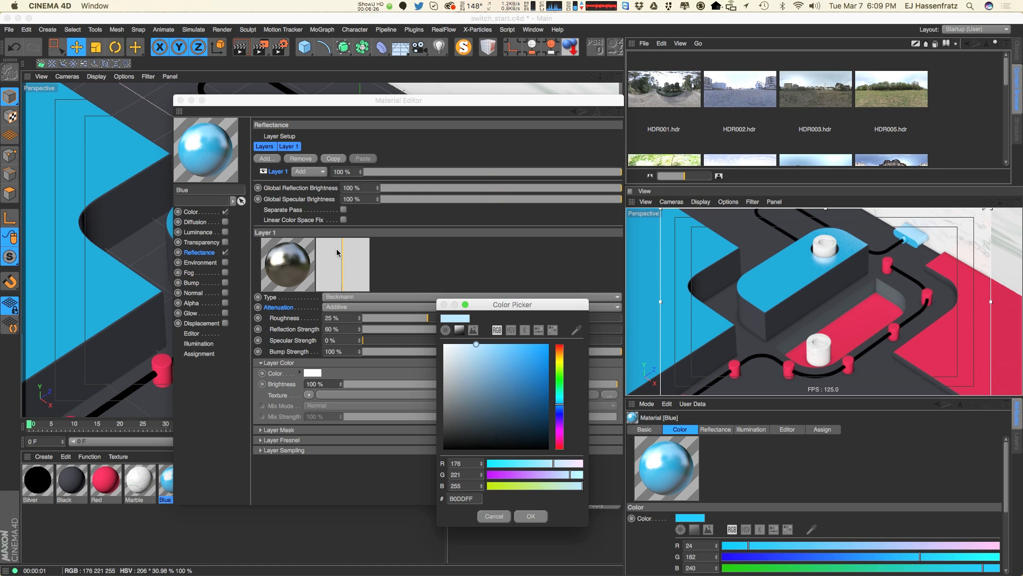
{"action": "left_click", "coordinate": [530, 516]}
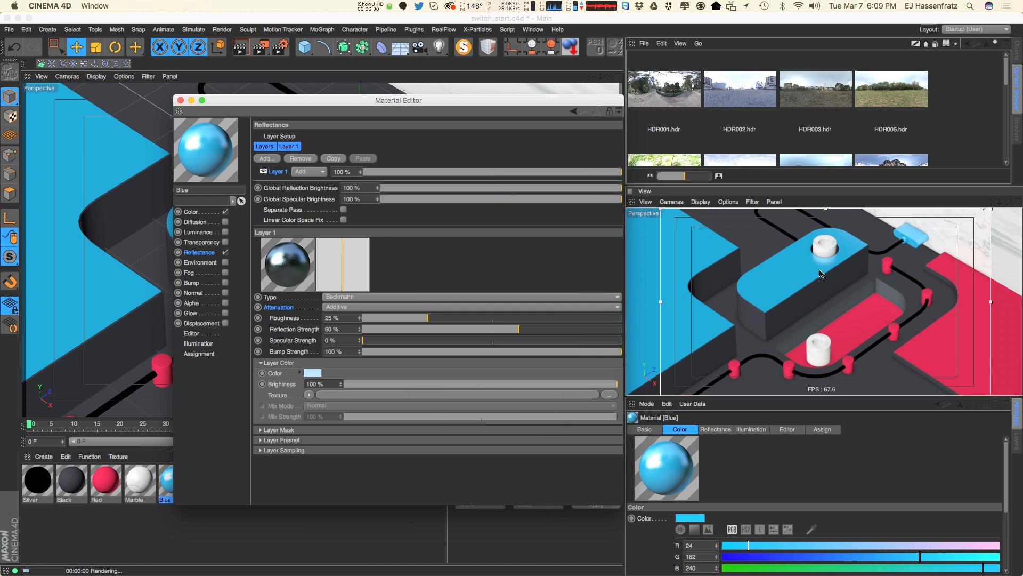
- Raise the Beckmann layer's roughness to 30 % and its reflection strength to 65 %
{"action": "left_click_drag", "start_coordinate": [519, 328], "coordinate": [520, 330]}
{"action": "left_click_drag", "start_coordinate": [427, 318], "coordinate": [435, 319]}
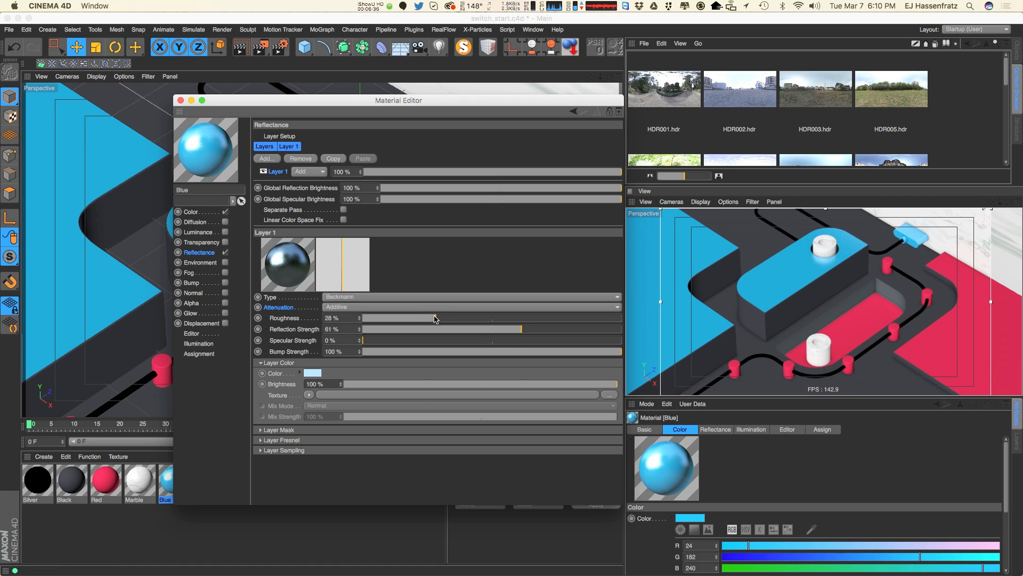
{"action": "left_click_drag", "start_coordinate": [345, 320], "coordinate": [317, 335]}
{"action": "type", "text": "30"}
{"action": "key", "text": "Return"}
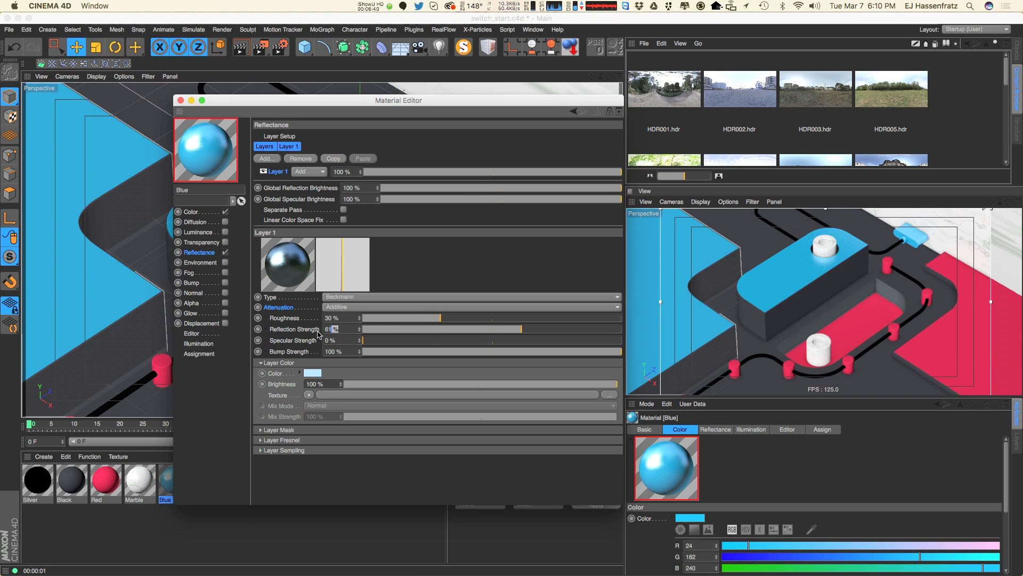
{"action": "type", "text": "65"}
{"action": "key", "text": "Return"}
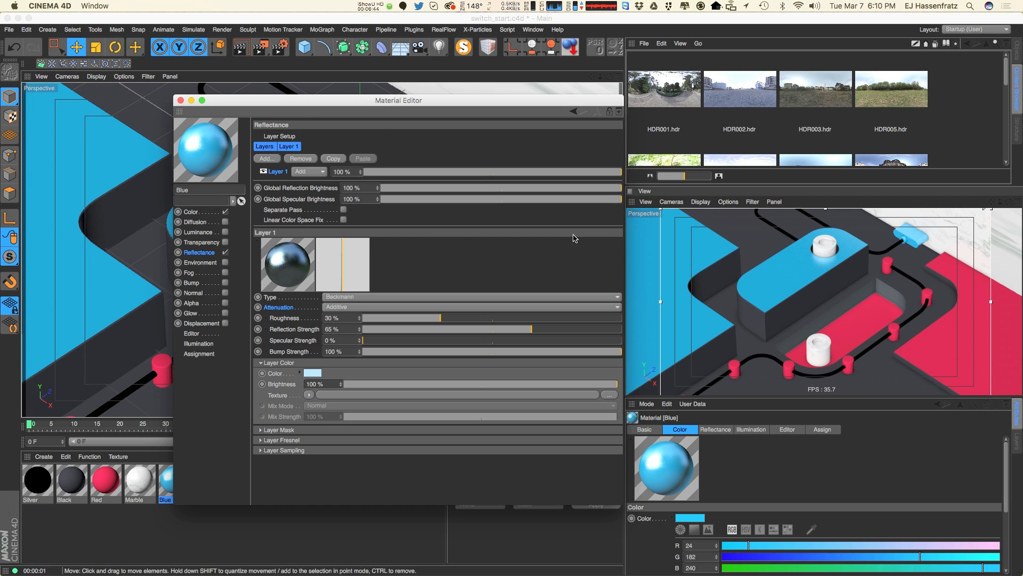
- Close the Blue material's editor and add a Beckmann reflectance layer to the Red material
{"action": "left_click_drag", "start_coordinate": [362, 102], "coordinate": [419, 94]}
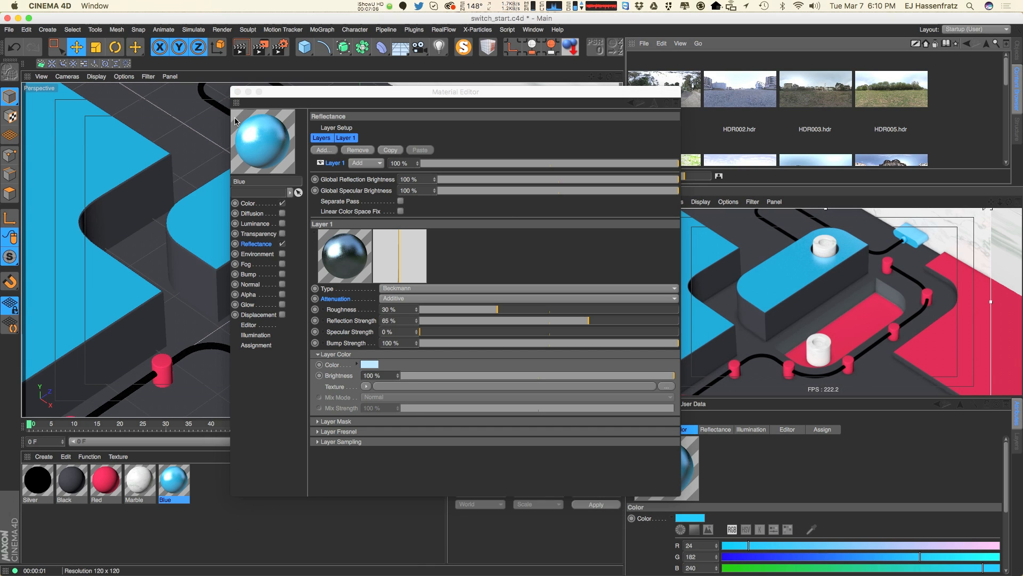
{"action": "left_click", "coordinate": [238, 92]}
{"action": "double_click", "coordinate": [106, 479]}
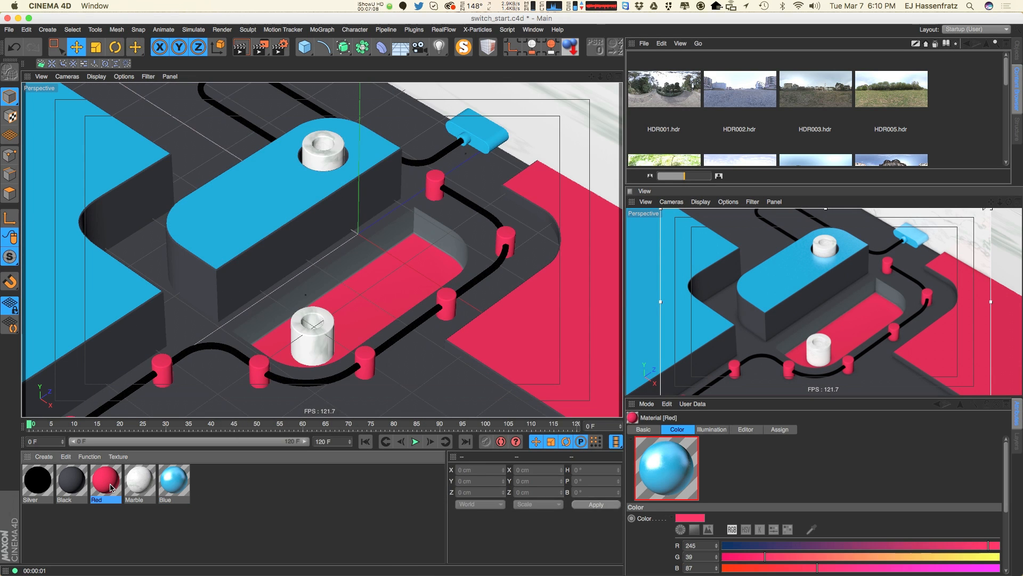
{"action": "left_click", "coordinate": [353, 252]}
{"action": "left_click", "coordinate": [395, 159]}
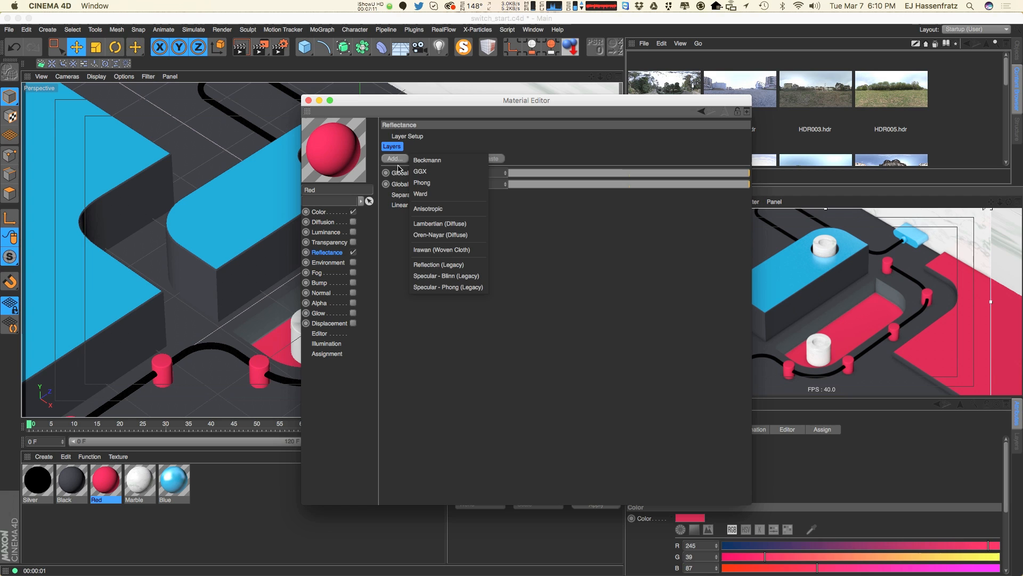
{"action": "left_click", "coordinate": [426, 160]}
- Set the Red material's Beckmann layer to 0 % specular strength and Additive attenuation
{"action": "left_click_drag", "start_coordinate": [538, 342], "coordinate": [487, 342]}
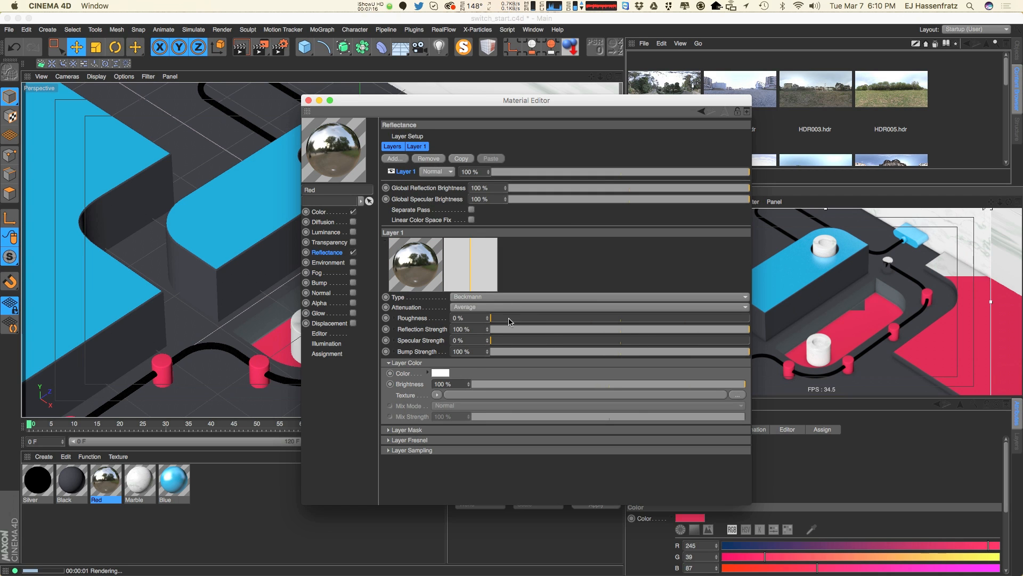
{"action": "left_click", "coordinate": [480, 307]}
{"action": "left_click", "coordinate": [486, 335]}
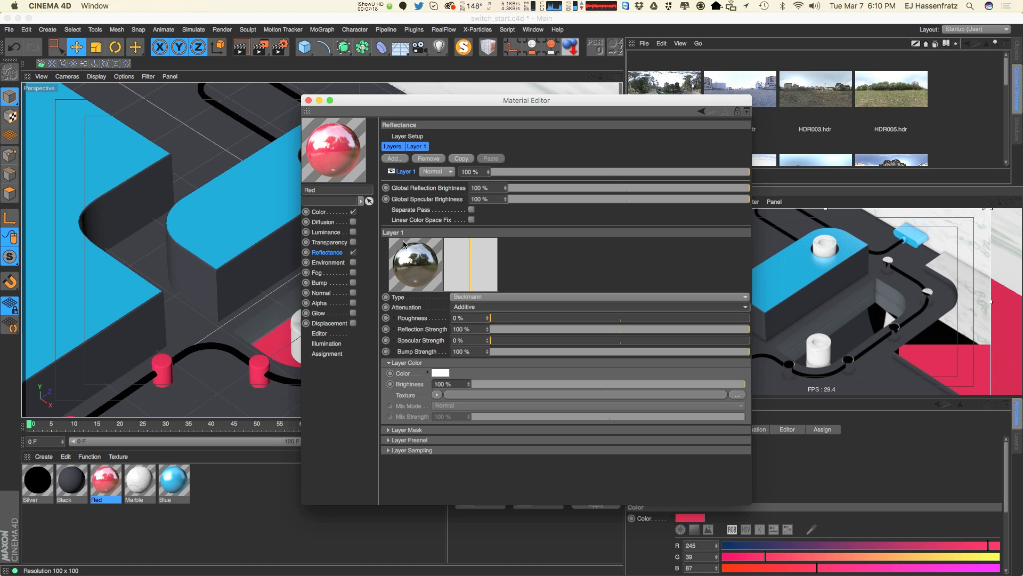
- Set the Red material's Beckmann layer to 30 % roughness and 60 % reflection strength
{"action": "left_click", "coordinate": [566, 318]}
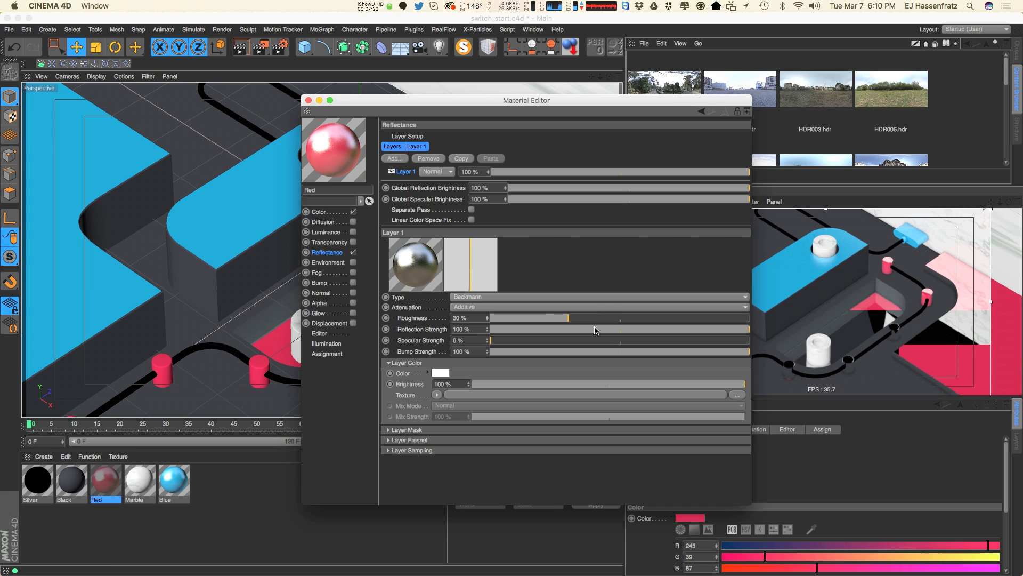
{"action": "left_click_drag", "start_coordinate": [598, 329], "coordinate": [611, 330]}
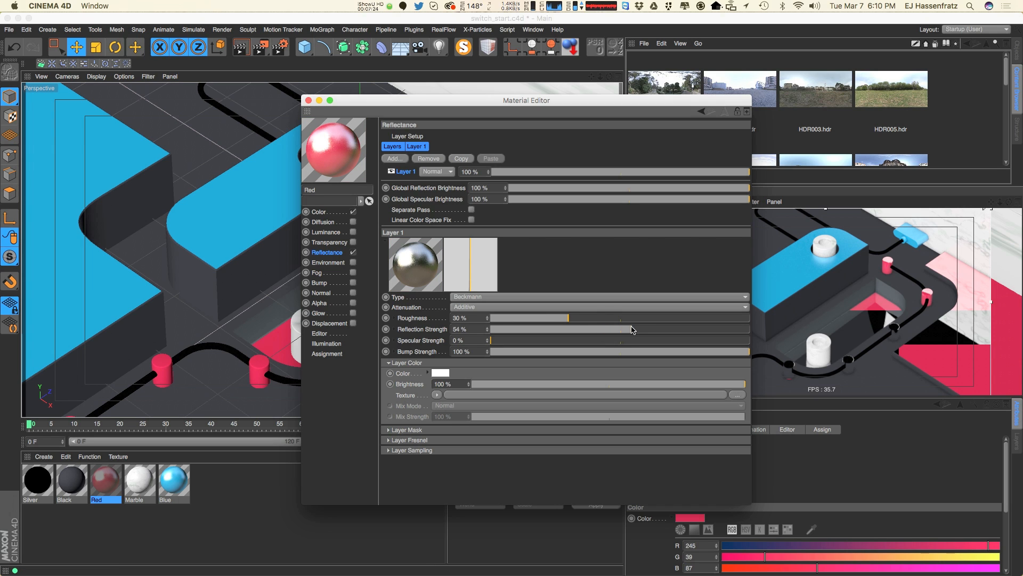
{"action": "left_click_drag", "start_coordinate": [643, 328], "coordinate": [646, 328]}
{"action": "left_click_drag", "start_coordinate": [638, 99], "coordinate": [510, 89]}
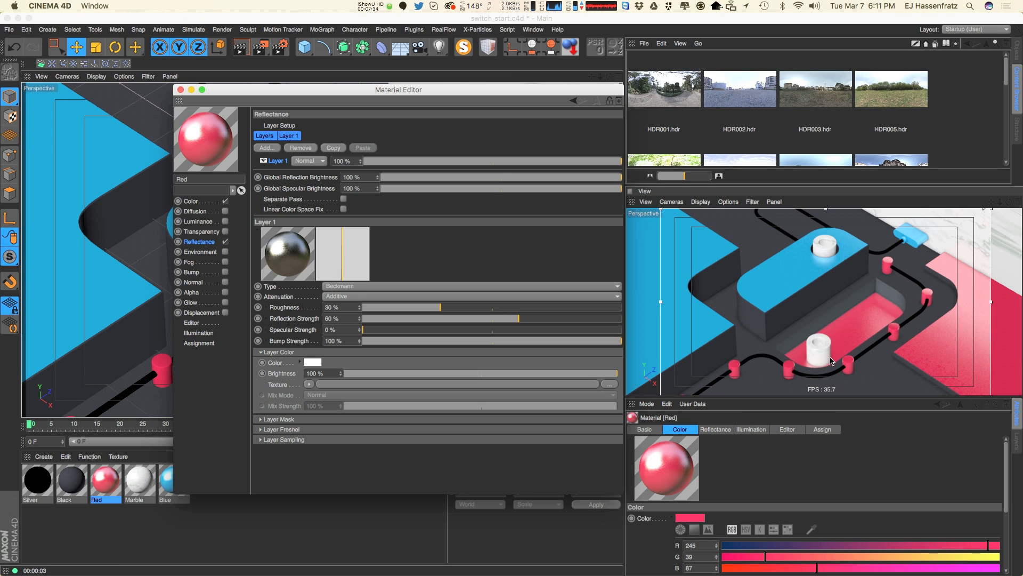
- Examine the Physical renderer's sampling quality and blurriness subdivision in the render settings
{"action": "left_click", "coordinate": [282, 52]}
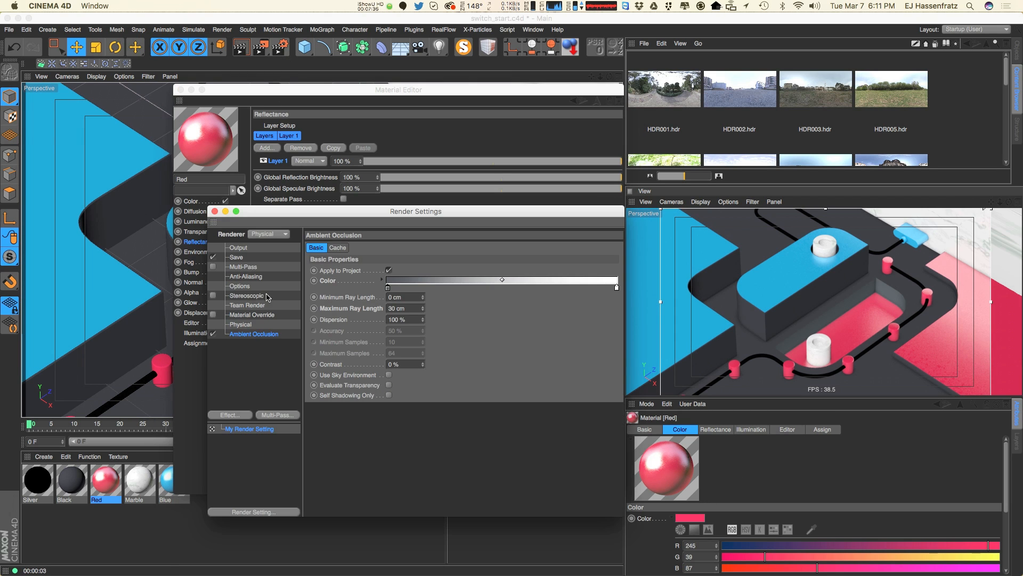
{"action": "left_click", "coordinate": [250, 325]}
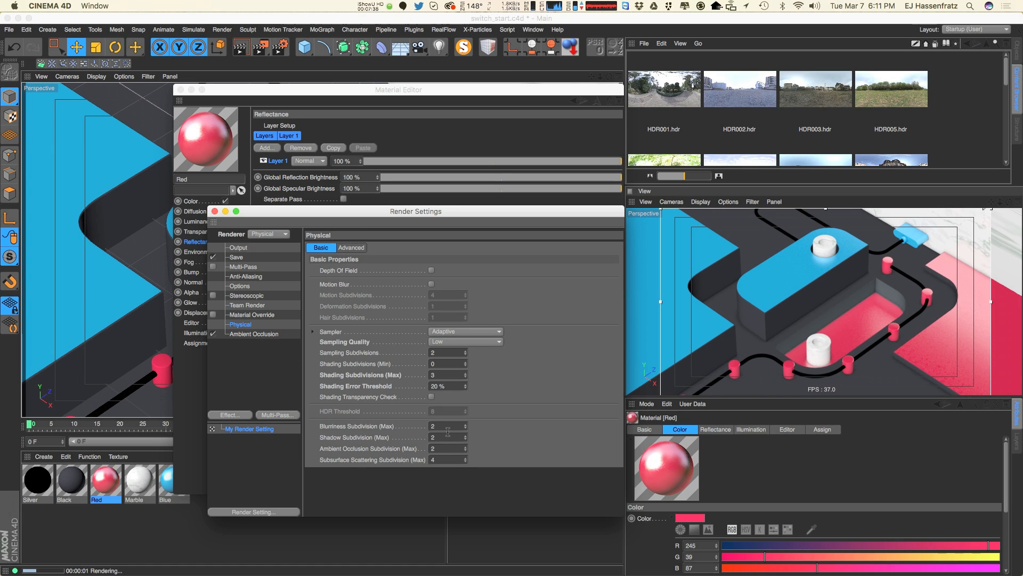
{"action": "left_click_drag", "start_coordinate": [450, 428], "coordinate": [408, 433]}
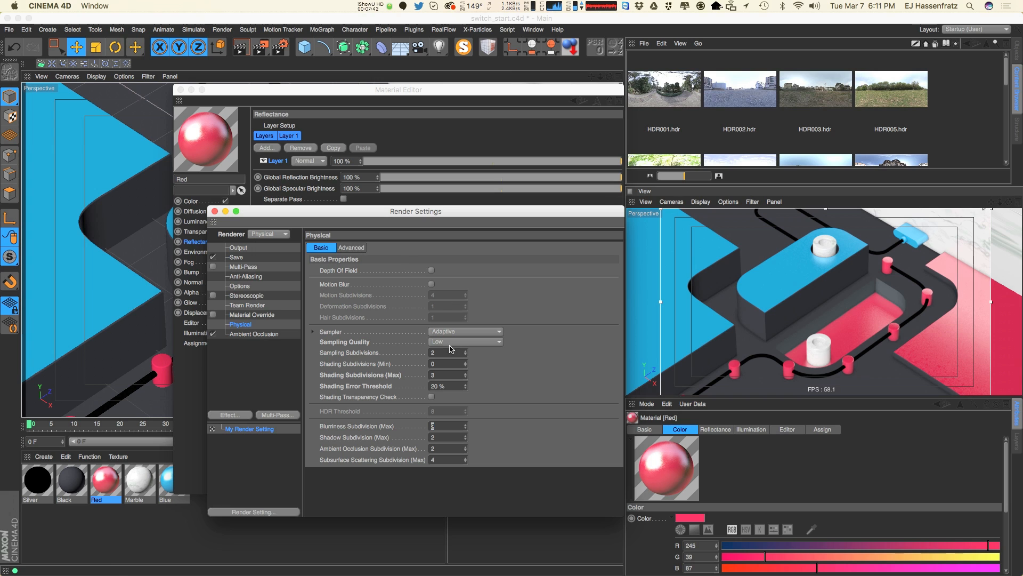
{"action": "left_click", "coordinate": [215, 211]}
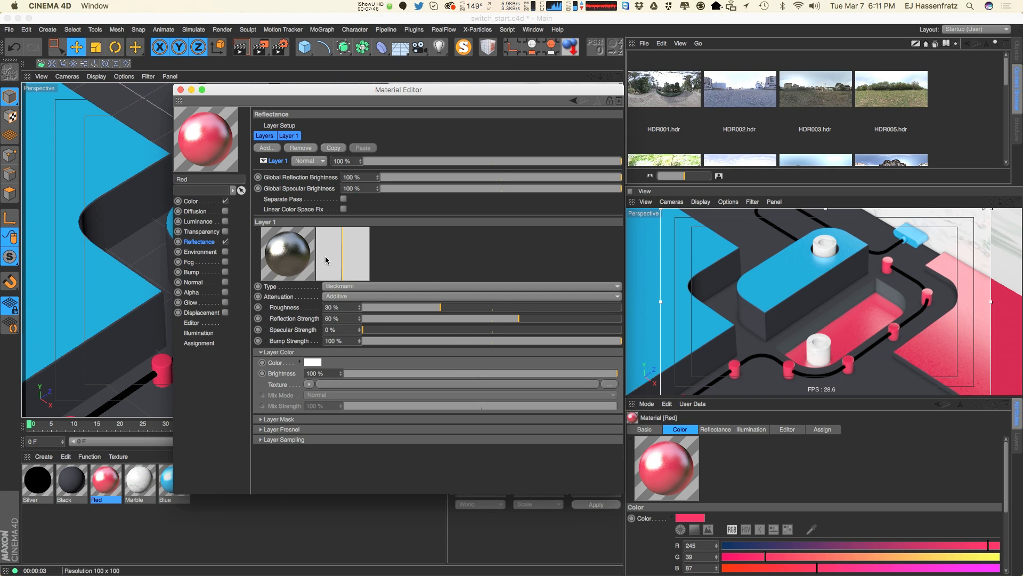
- Tint the Red material's reflection layer color pale pink FFE3E3
{"action": "left_click", "coordinate": [312, 362]}
{"action": "left_click_drag", "start_coordinate": [253, 305], "coordinate": [257, 293]}
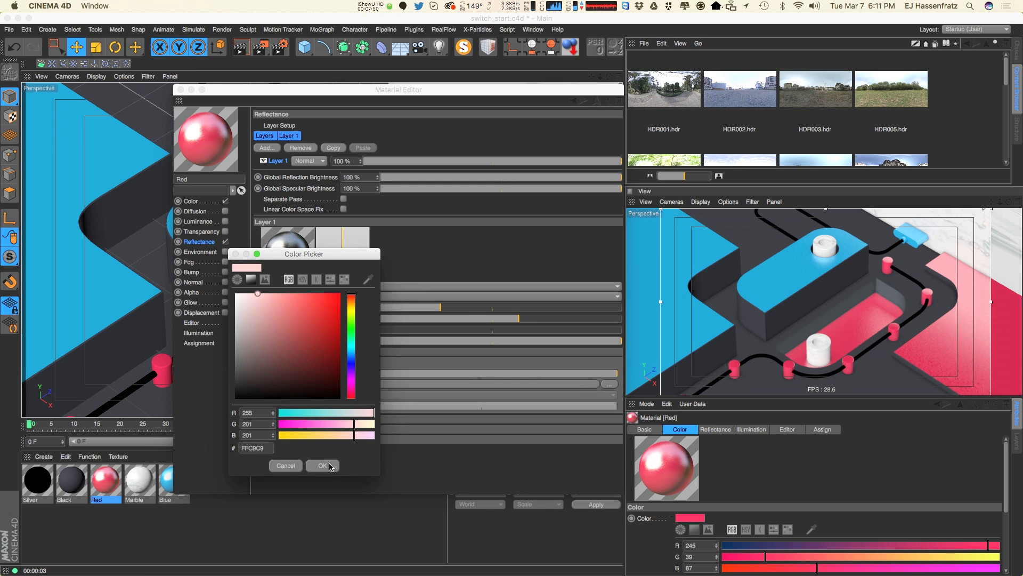
{"action": "left_click", "coordinate": [325, 466]}
{"action": "left_click", "coordinate": [316, 365]}
{"action": "left_click", "coordinate": [260, 296]}
{"action": "left_click_drag", "start_coordinate": [303, 260], "coordinate": [469, 248]}
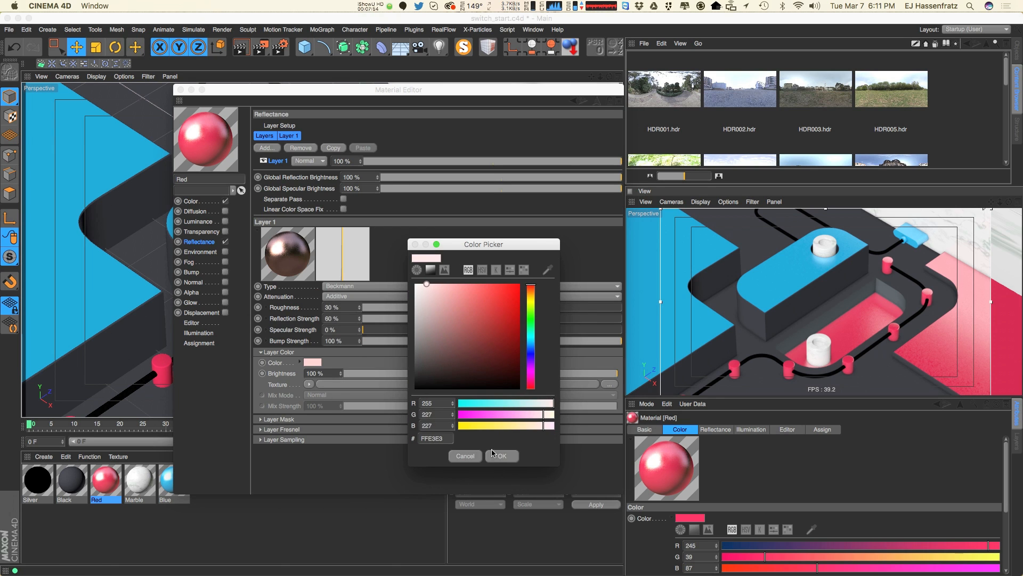
{"action": "key", "text": "Return"}
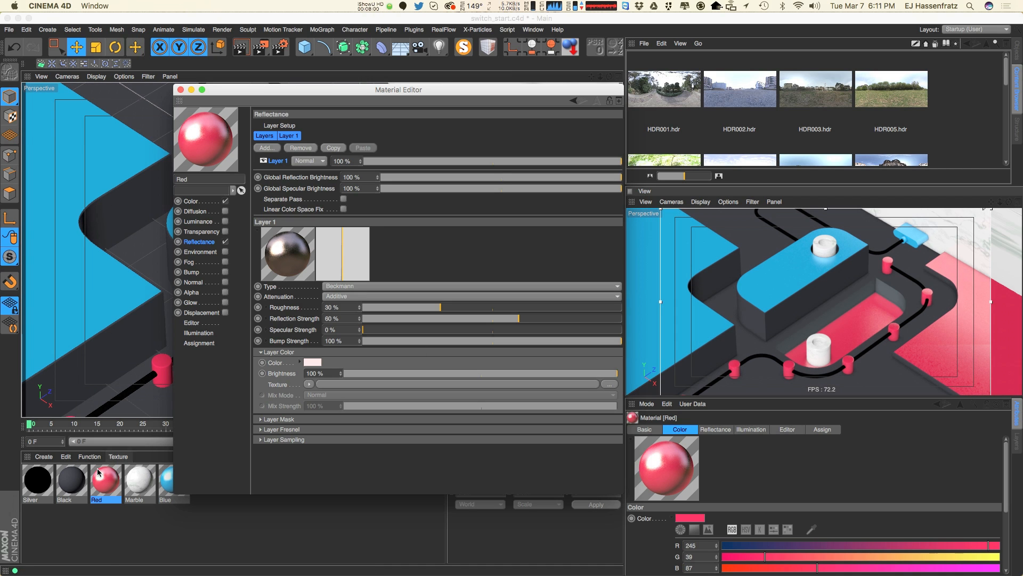
- Add a Beckmann reflectance layer to the Black material with 30 % roughness and 60 % reflection strength
{"action": "left_click", "coordinate": [71, 480]}
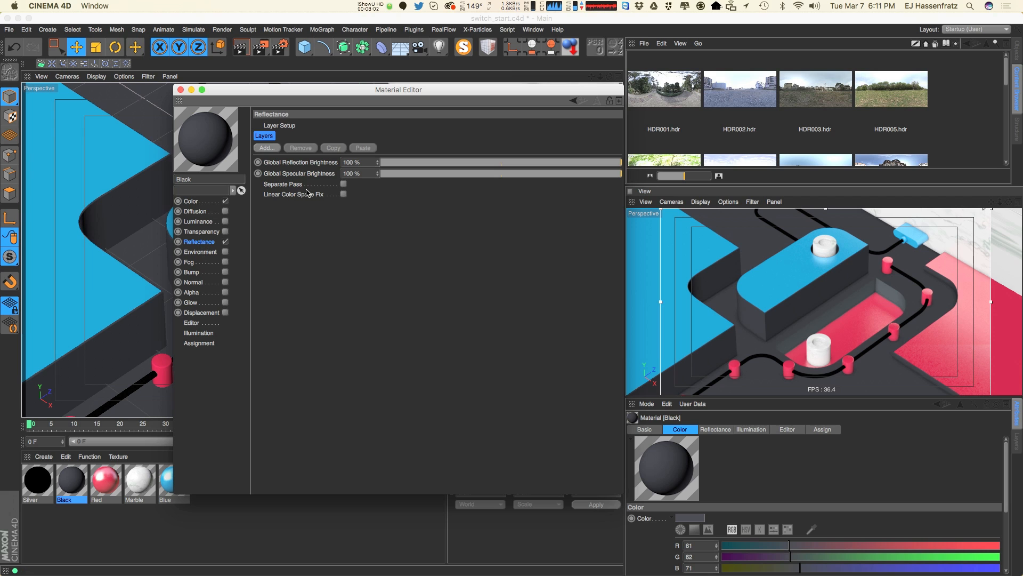
{"action": "left_click", "coordinate": [272, 151]}
{"action": "left_click", "coordinate": [290, 149]}
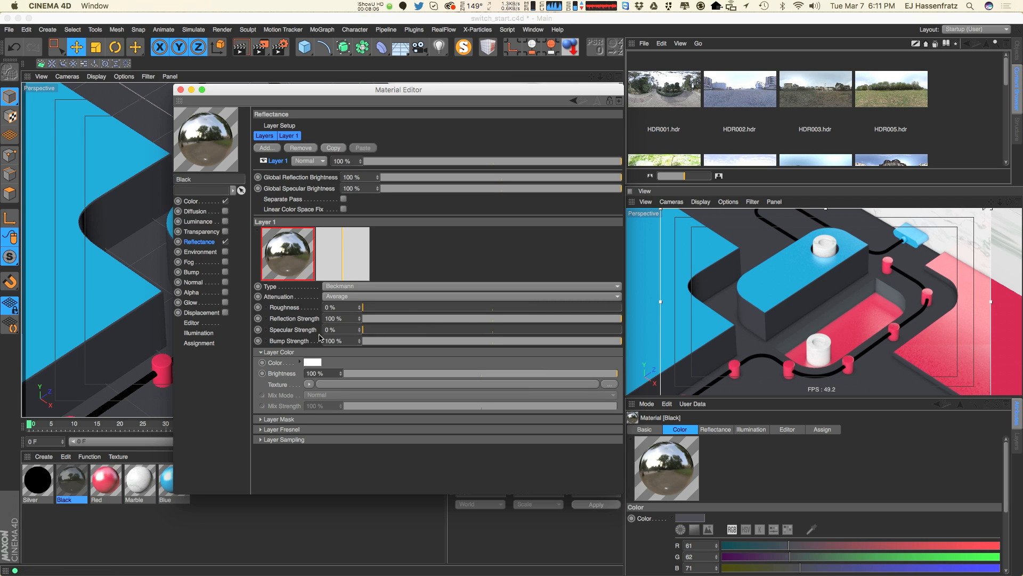
{"action": "left_click", "coordinate": [468, 319]}
{"action": "left_click_drag", "start_coordinate": [384, 307], "coordinate": [532, 321]}
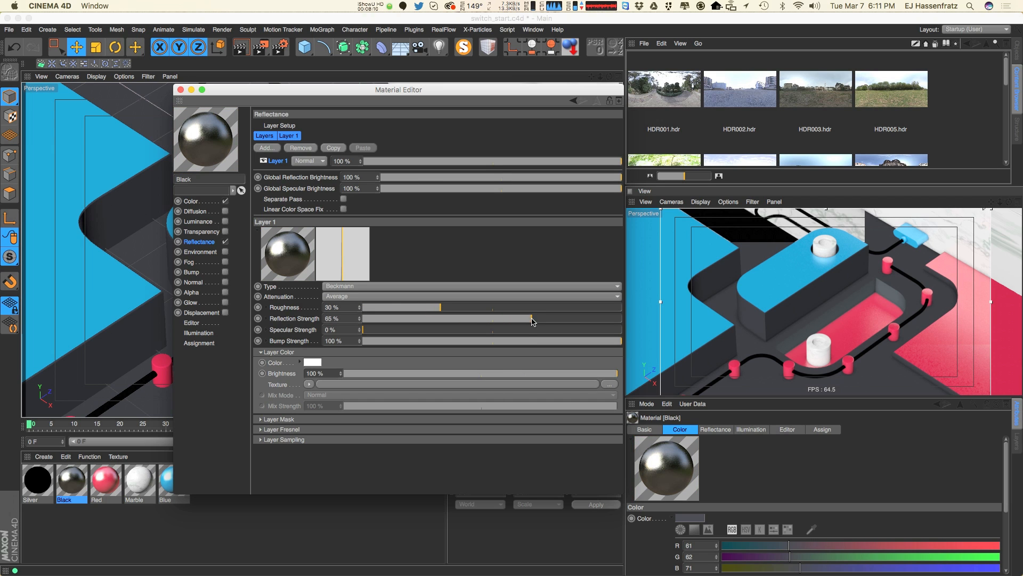
- Set the Black material's reflection layer color to light gray, with 31 % reflection strength and 28 % roughness
{"action": "left_click", "coordinate": [313, 362]}
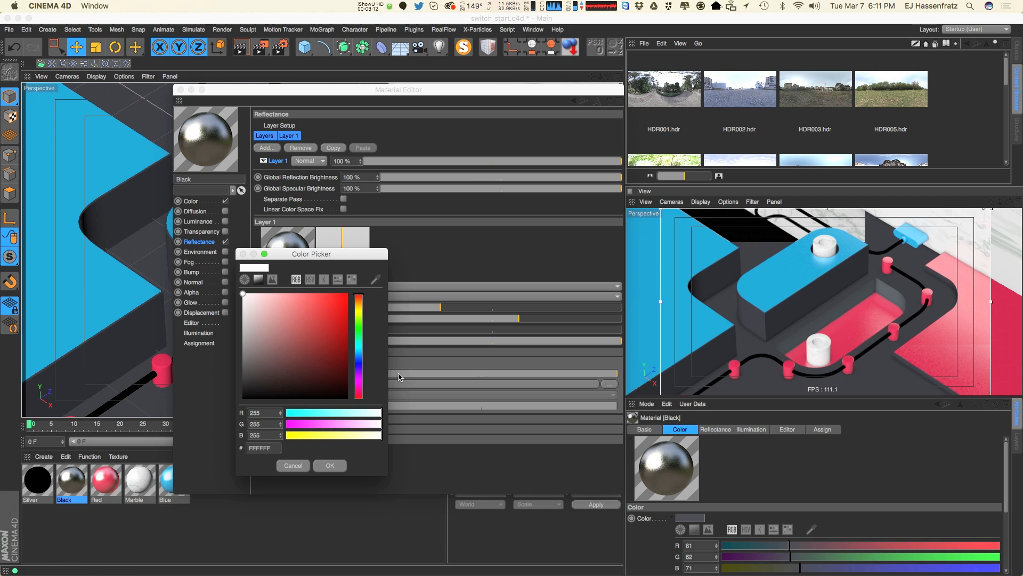
{"action": "left_click", "coordinate": [321, 465]}
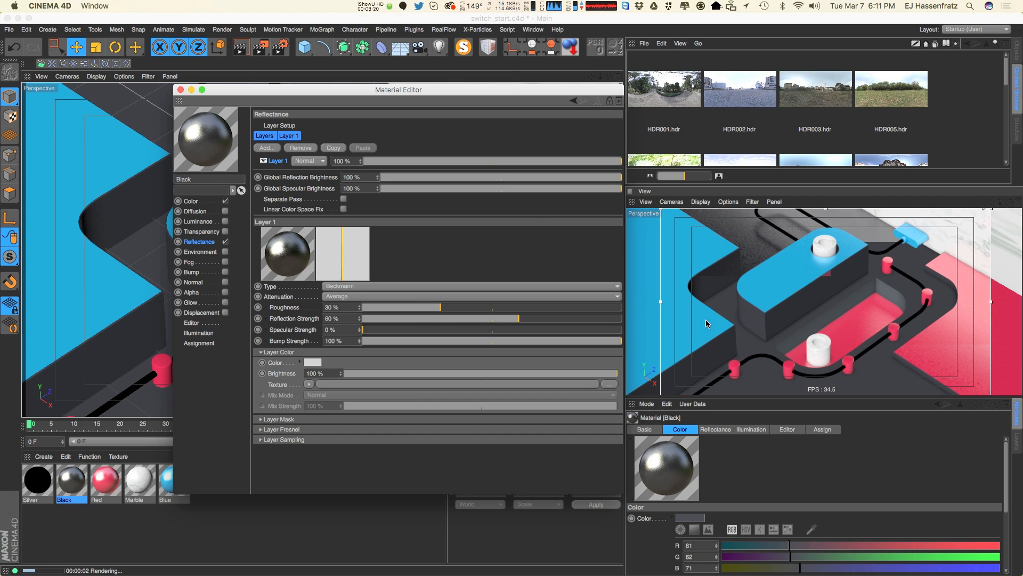
{"action": "left_click_drag", "start_coordinate": [476, 319], "coordinate": [442, 318]}
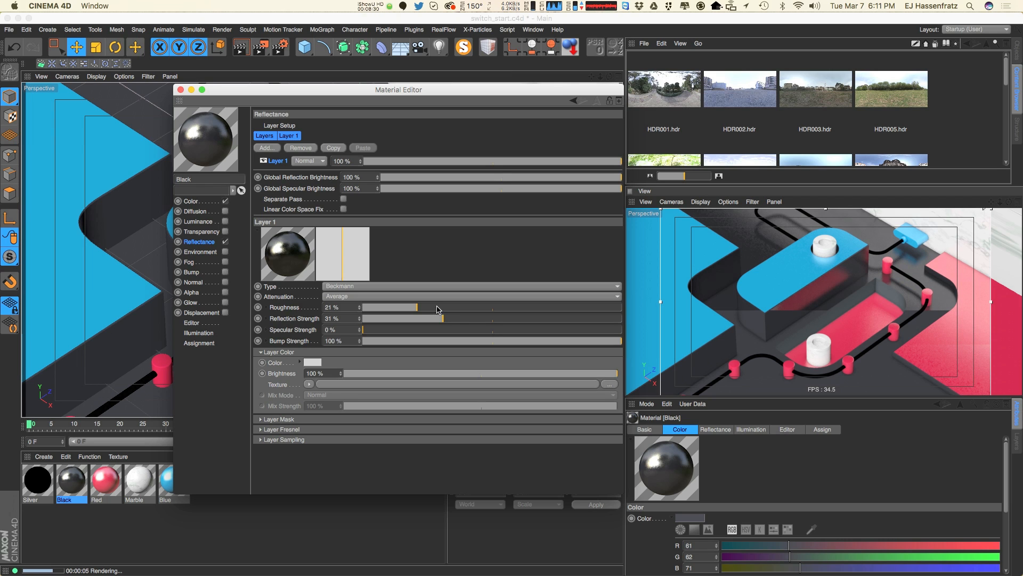
{"action": "left_click", "coordinate": [437, 307]}
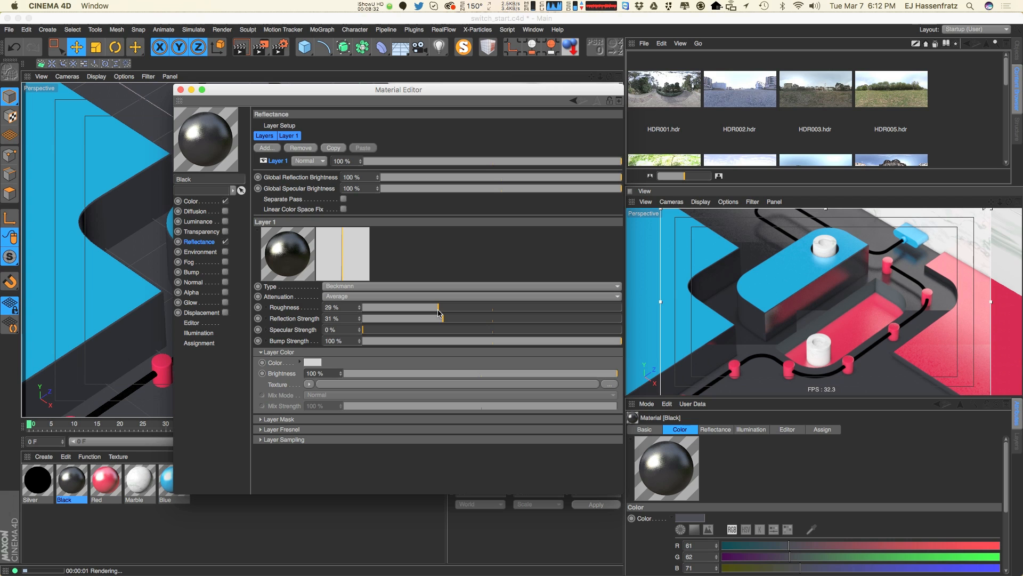
{"action": "left_click", "coordinate": [435, 308]}
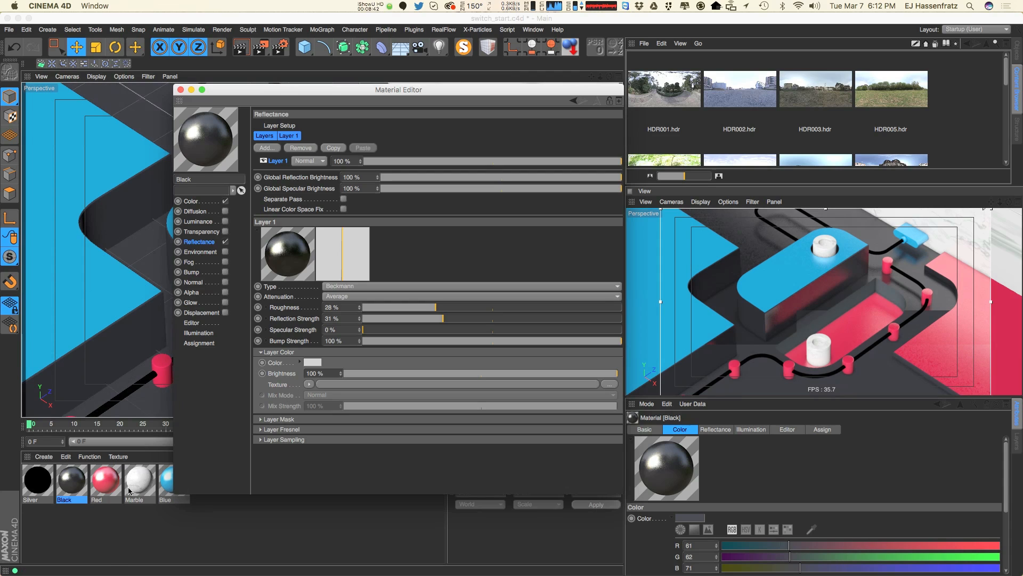
- Select the Silver material and pick the cable sweeps in the preview view that use it
{"action": "left_click", "coordinate": [38, 479]}
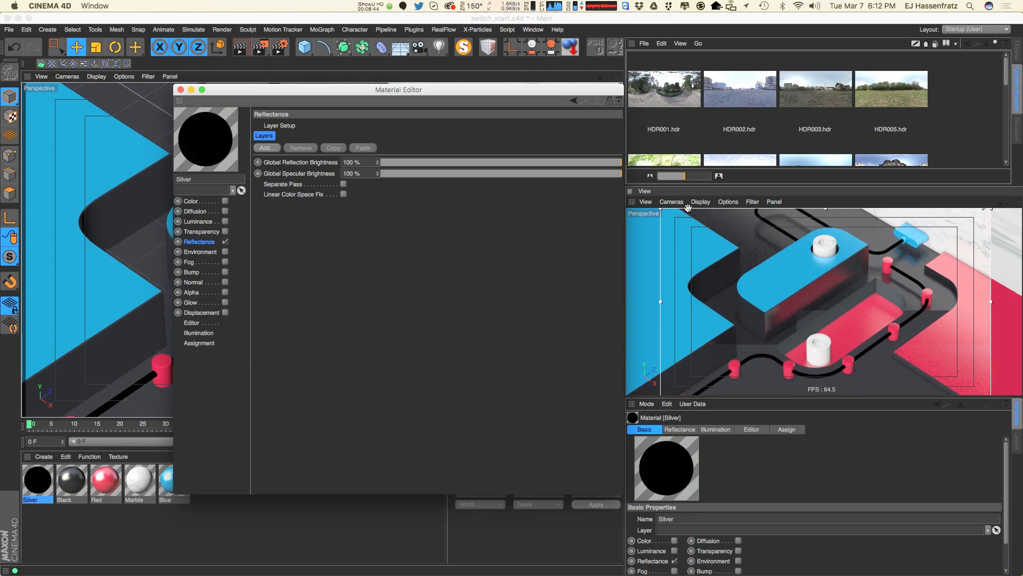
{"action": "left_click", "coordinate": [767, 358]}
{"action": "left_click", "coordinate": [770, 358]}
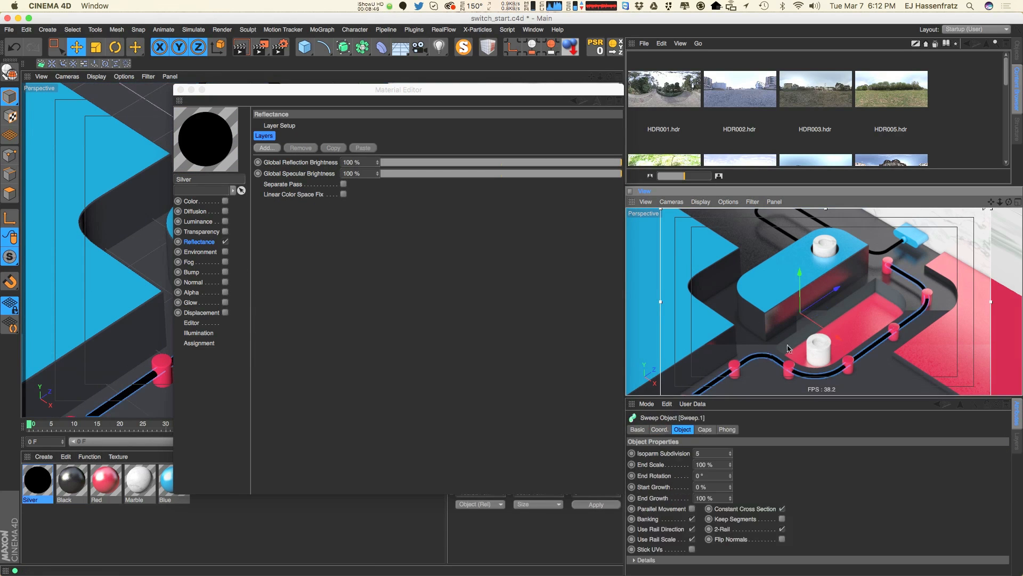
{"action": "key", "text": "ctrl+r"}
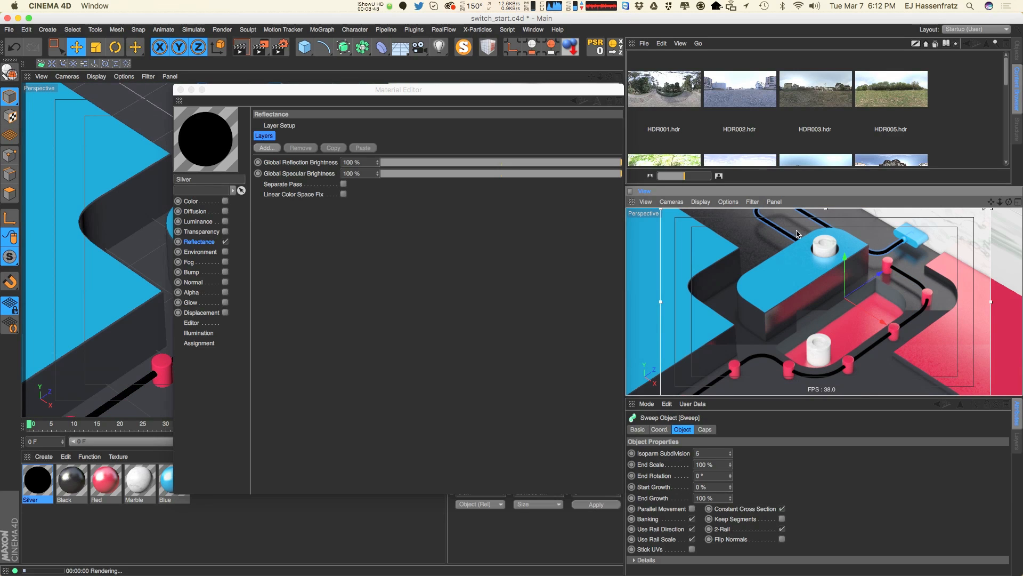
- Add a reflectance layer to the Silver material and set its type to Beckmann
{"action": "left_click", "coordinate": [209, 243]}
{"action": "left_click", "coordinate": [272, 150]}
{"action": "left_click", "coordinate": [197, 204]}
{"action": "left_click", "coordinate": [203, 241]}
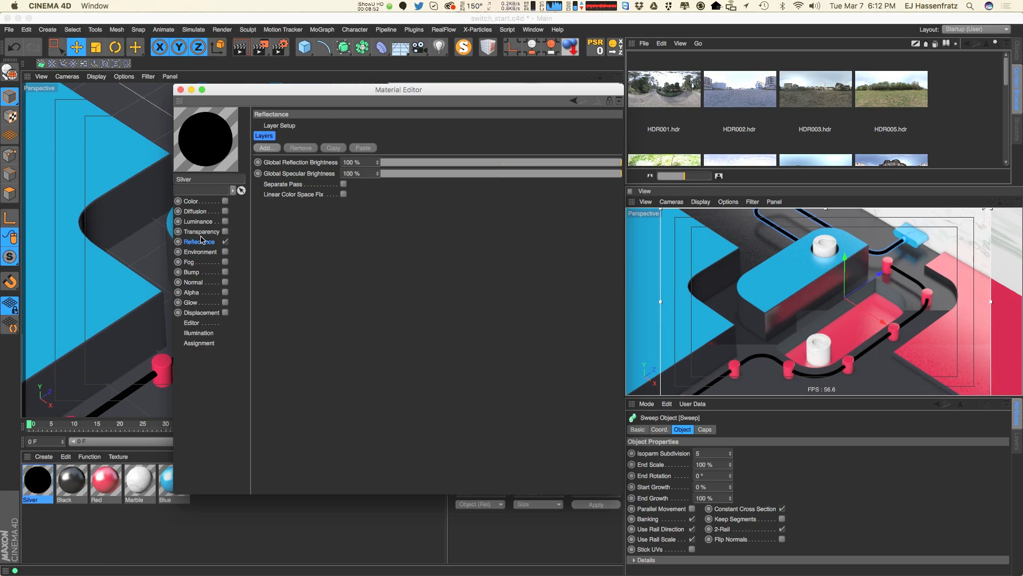
{"action": "left_click", "coordinate": [269, 149]}
{"action": "left_click", "coordinate": [319, 159]}
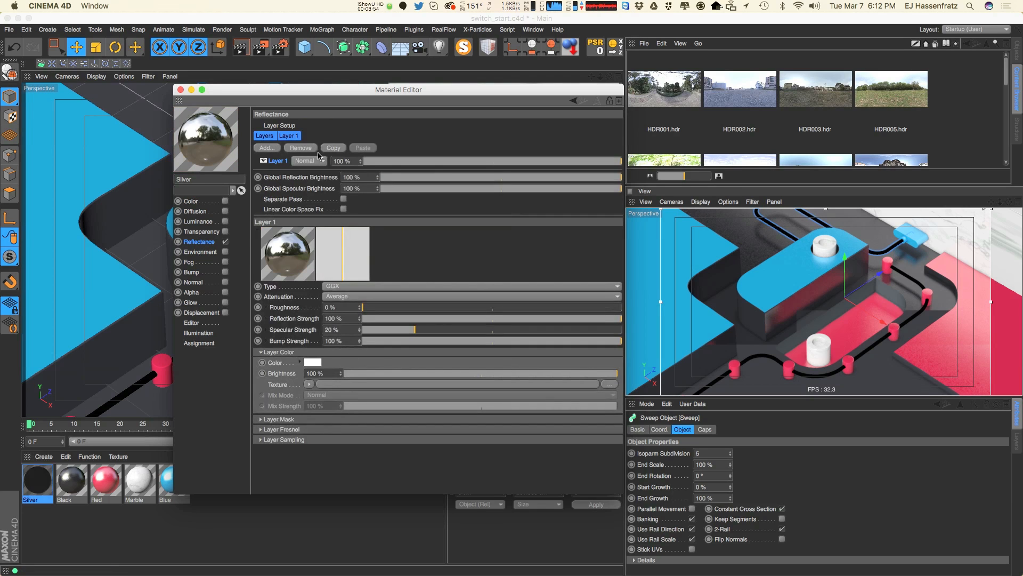
{"action": "left_click", "coordinate": [345, 288]}
{"action": "left_click", "coordinate": [349, 292]}
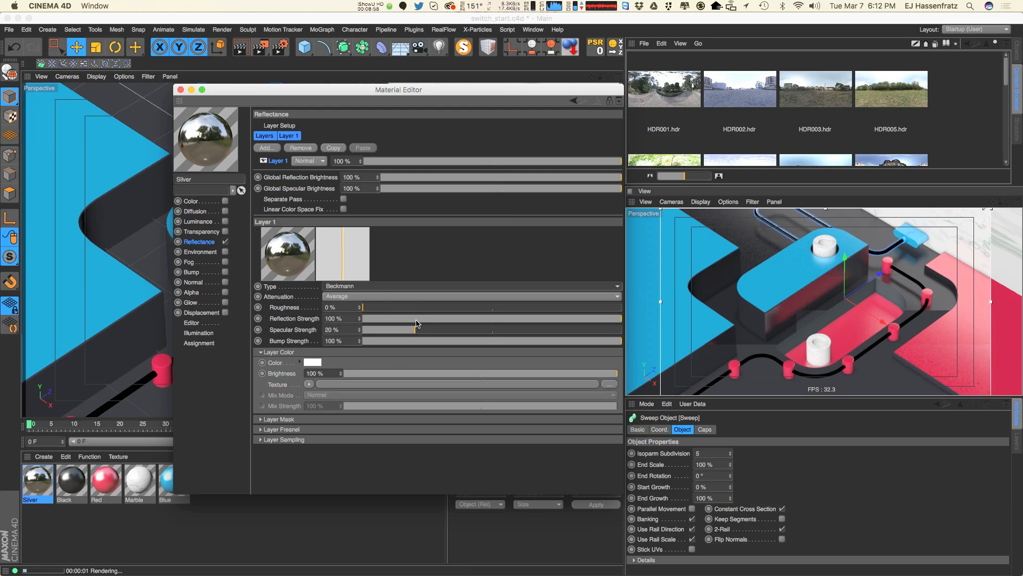
- Set the Silver material's Beckmann layer to 0 % specular strength and 90 % reflection strength
{"action": "left_click_drag", "start_coordinate": [409, 330], "coordinate": [320, 349]}
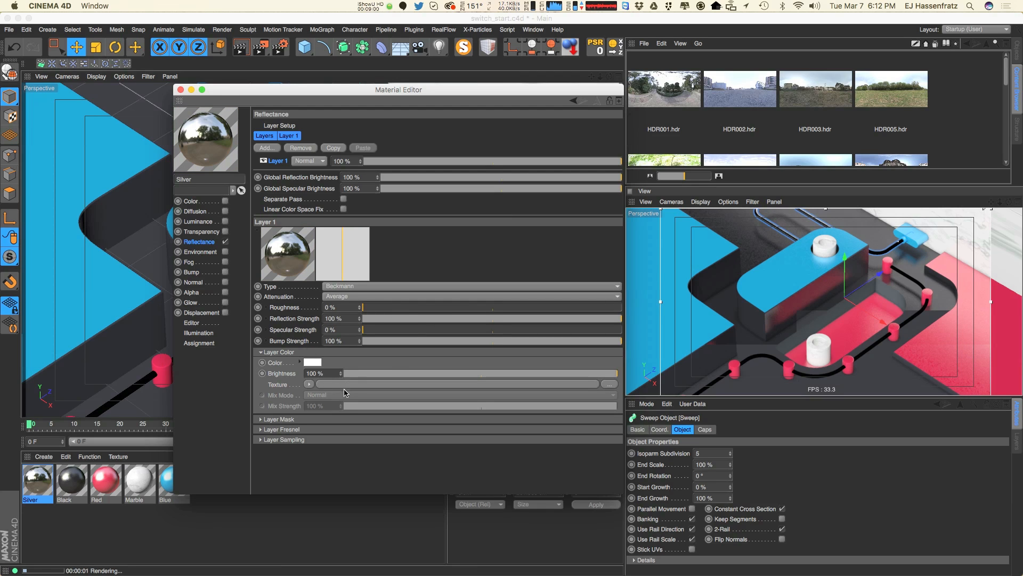
{"action": "left_click", "coordinate": [598, 319]}
{"action": "left_click_drag", "start_coordinate": [347, 319], "coordinate": [270, 328]}
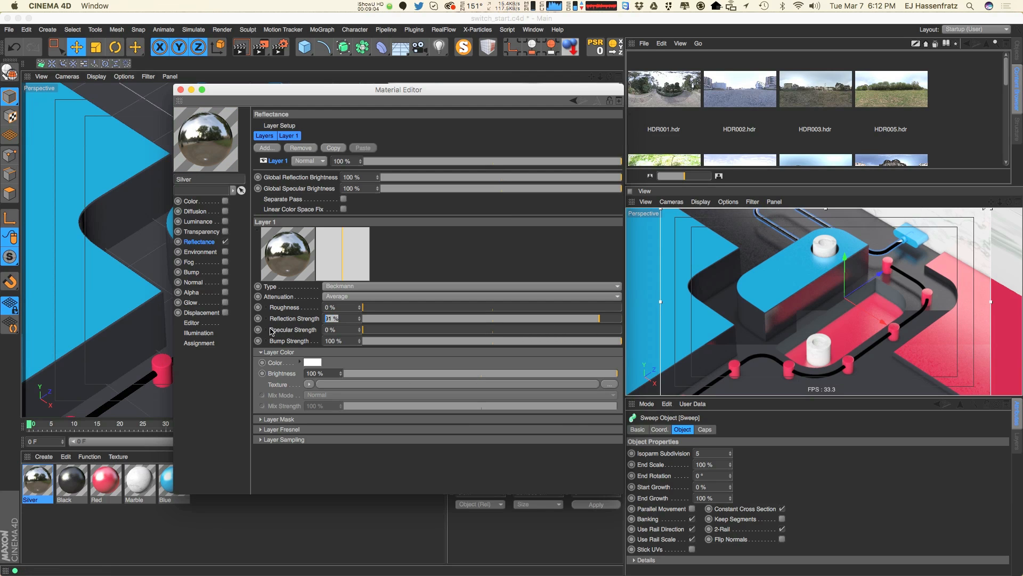
{"action": "type", "text": "90"}
{"action": "key", "text": "Return"}
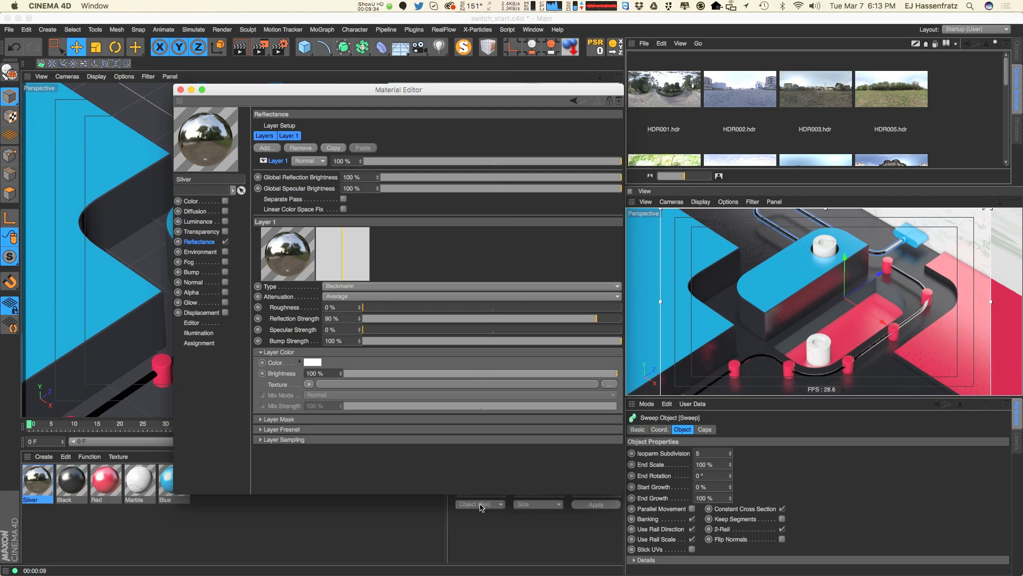
- Close the material editor and deselect all materials and objects
{"action": "left_click", "coordinate": [481, 504]}
{"action": "left_click", "coordinate": [180, 90]}
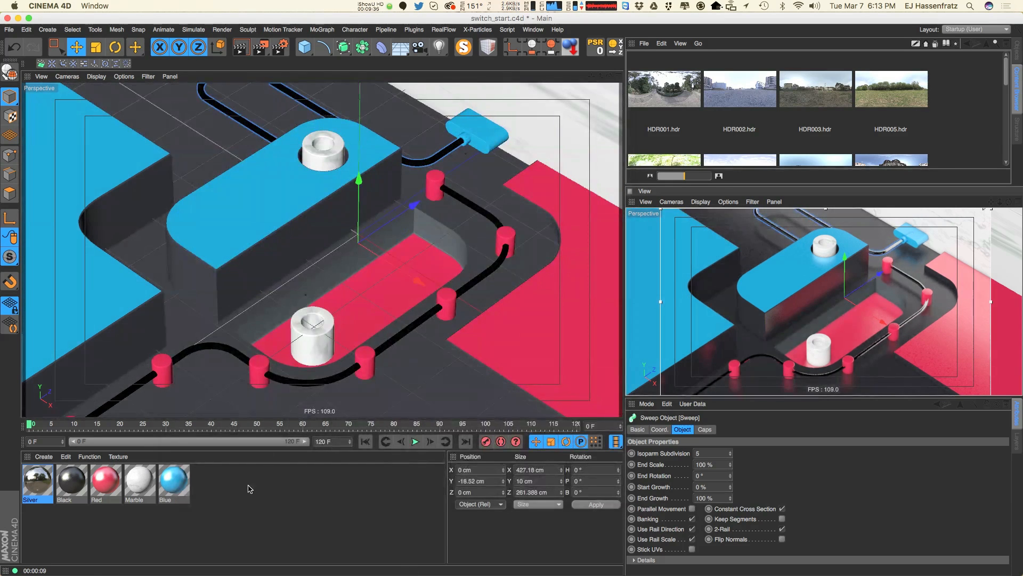
{"action": "left_click", "coordinate": [250, 489]}
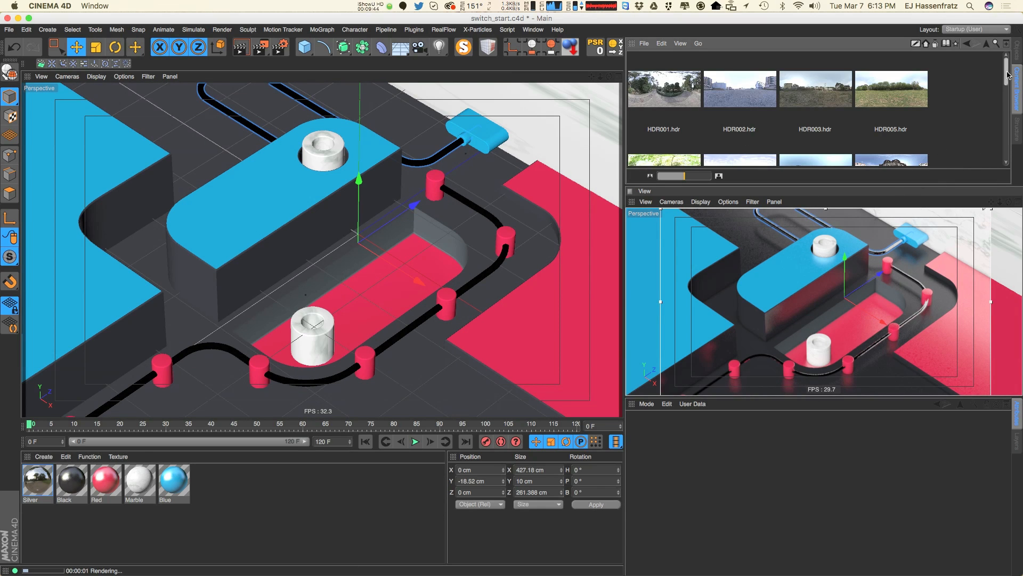
- Pick HDR013.hdr from the HDRI presets and create a new material with only the Luminance channel enabled
{"action": "left_click_drag", "start_coordinate": [1004, 80], "coordinate": [991, 113]}
{"action": "scroll", "coordinate": [991, 113], "scroll_direction": "down", "scroll_amount": 3}
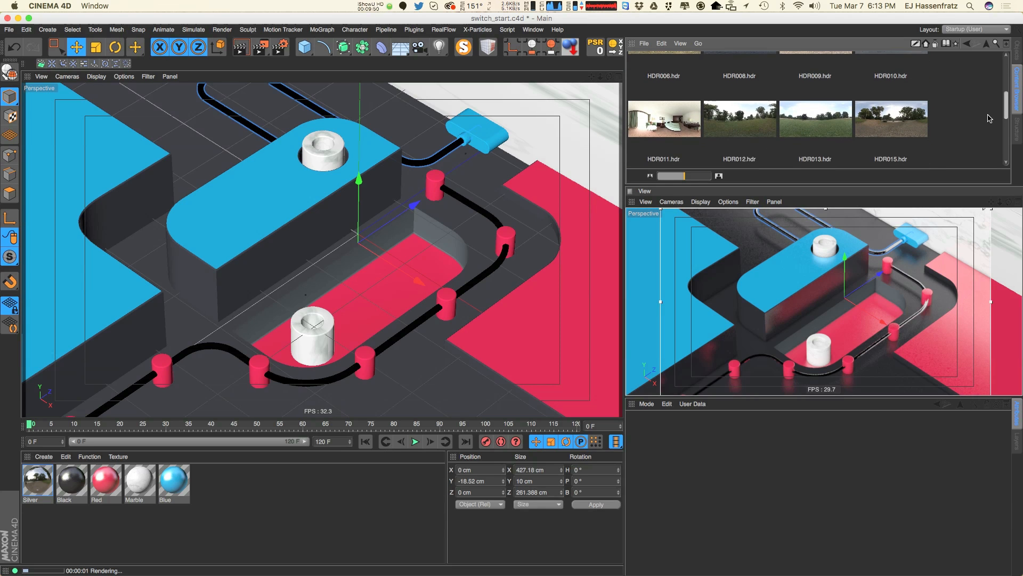
{"action": "double_click", "coordinate": [828, 124]}
{"action": "left_click", "coordinate": [105, 67]}
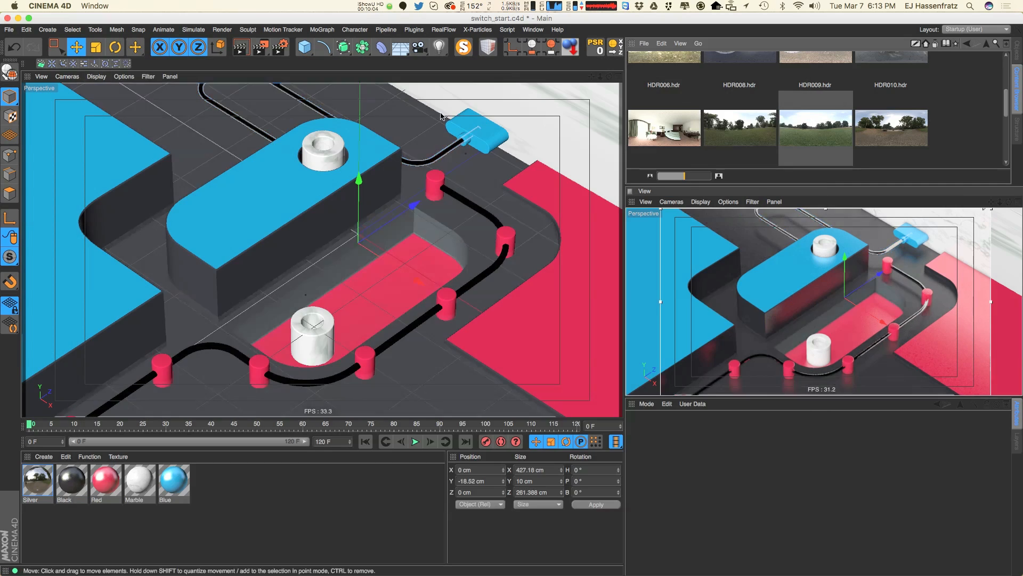
{"action": "double_click", "coordinate": [229, 484]}
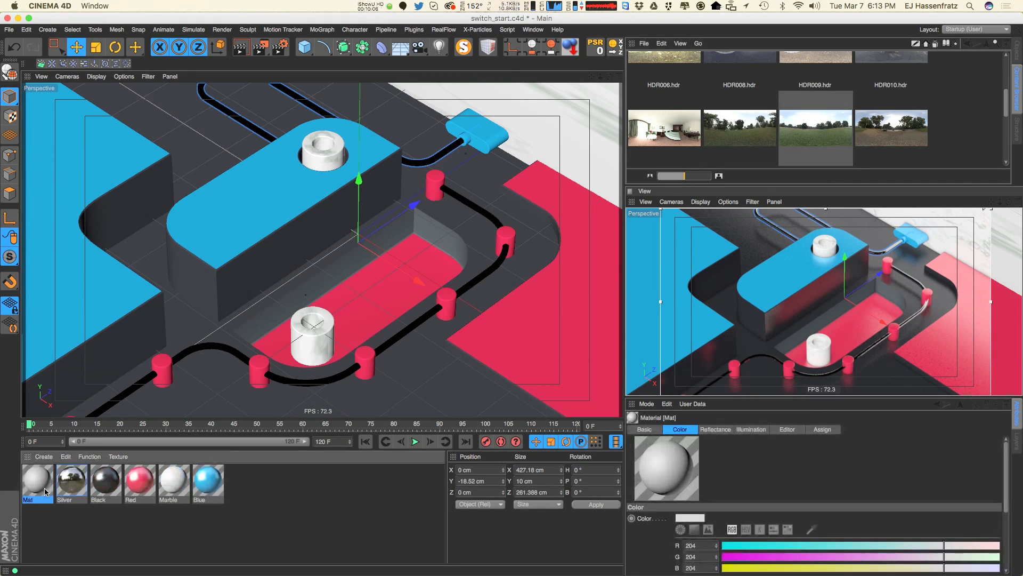
{"action": "double_click", "coordinate": [37, 482]}
{"action": "left_click", "coordinate": [212, 185]}
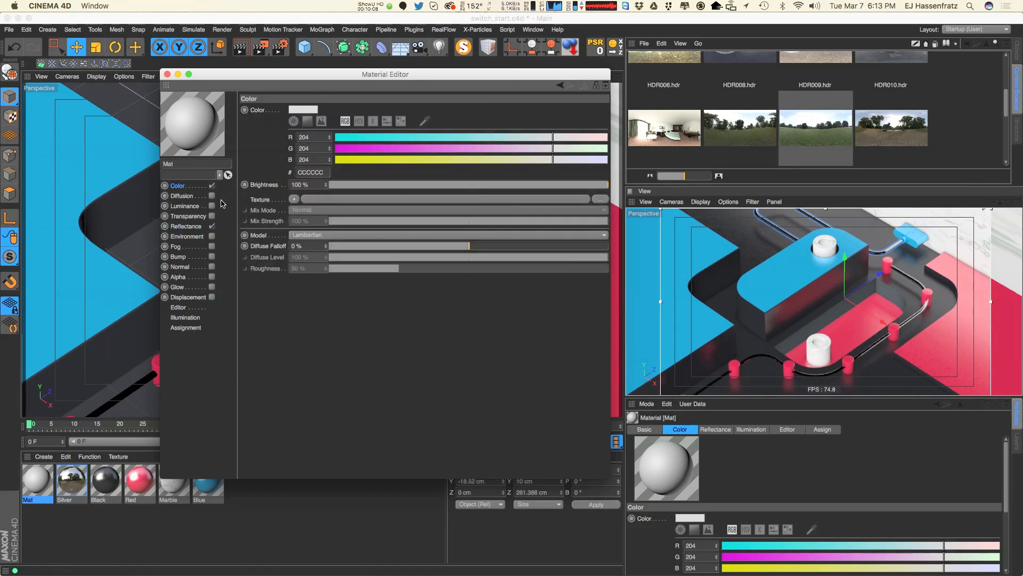
{"action": "left_click", "coordinate": [212, 206]}
{"action": "left_click", "coordinate": [210, 227]}
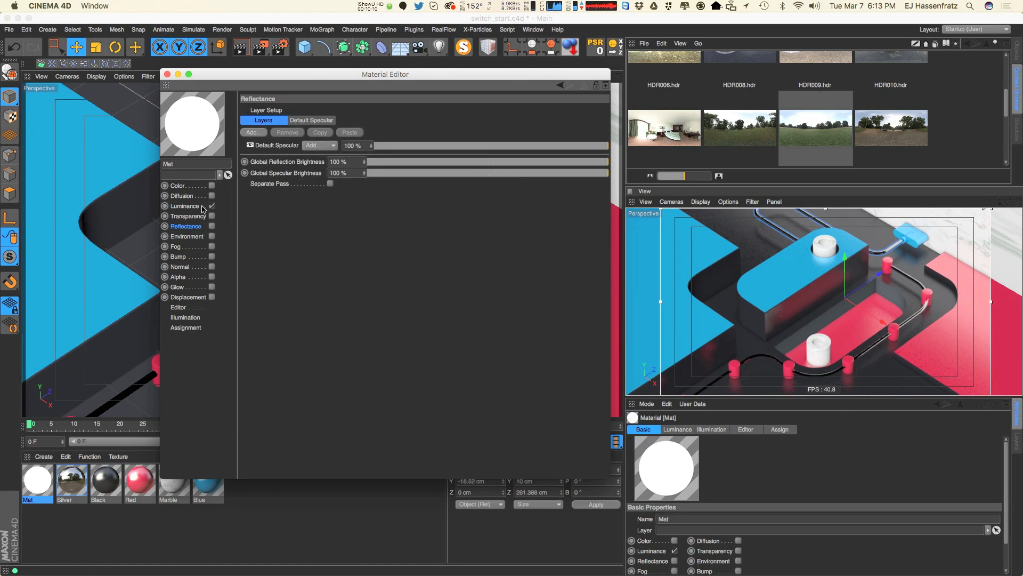
- Load HDR013.hdr as the new material's luminance texture and rename the material Field
{"action": "left_click", "coordinate": [196, 206]}
{"action": "left_click_drag", "start_coordinate": [815, 116], "coordinate": [400, 200]}
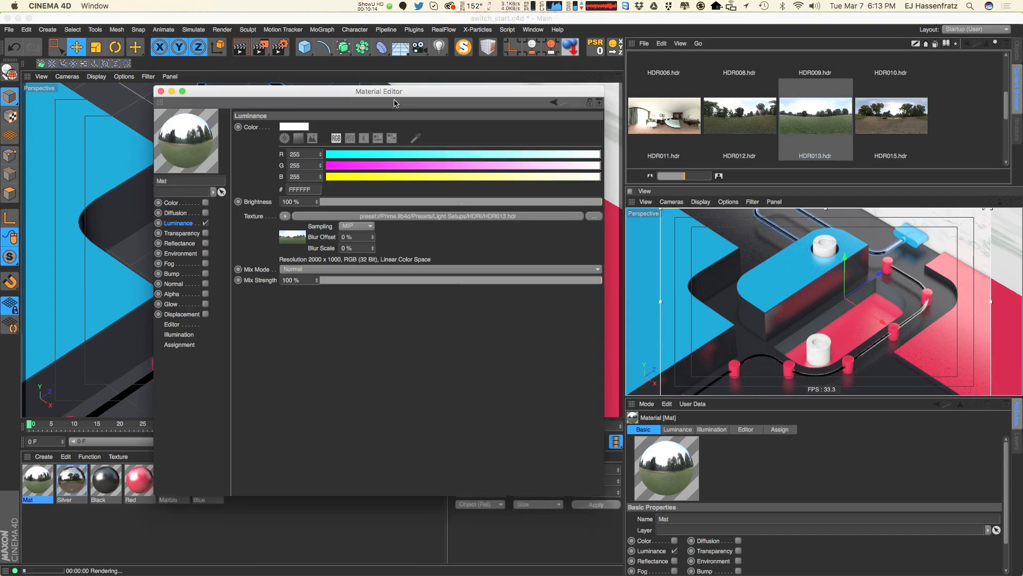
{"action": "double_click", "coordinate": [245, 234]}
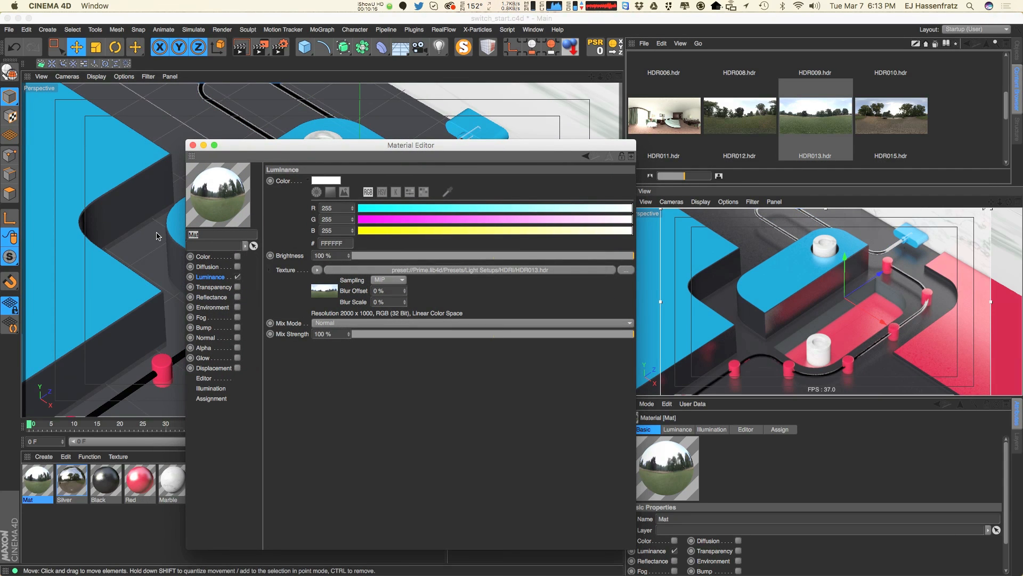
{"action": "type", "text": "Fl"}
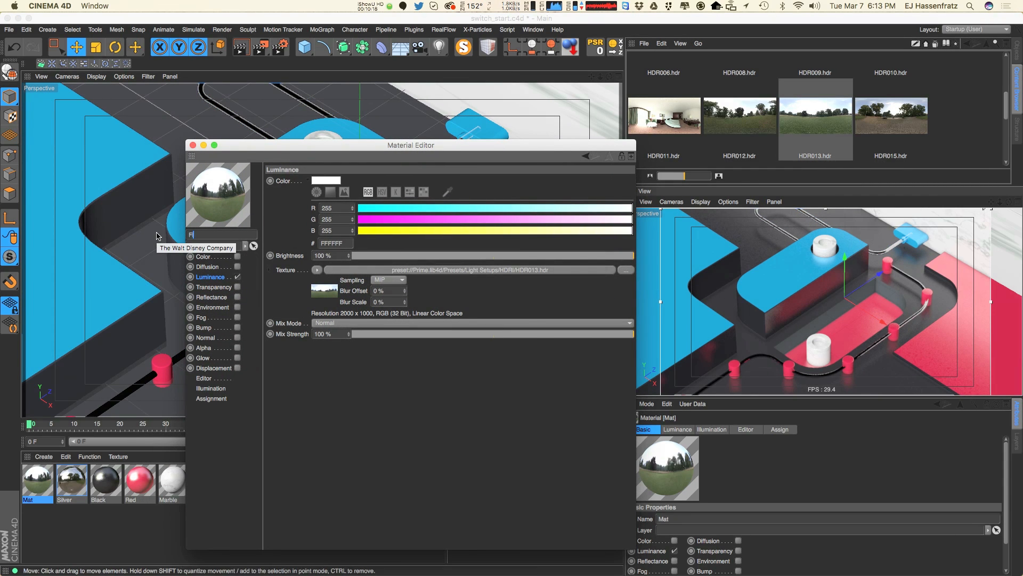
{"action": "type", "text": "eld"}
{"action": "key", "text": "Return"}
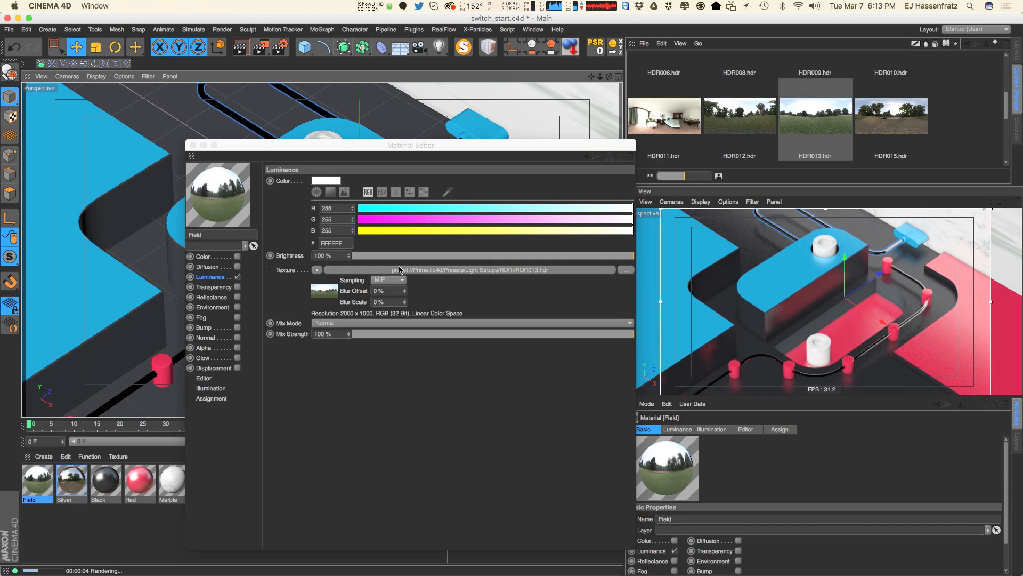
{"action": "left_click", "coordinate": [213, 281]}
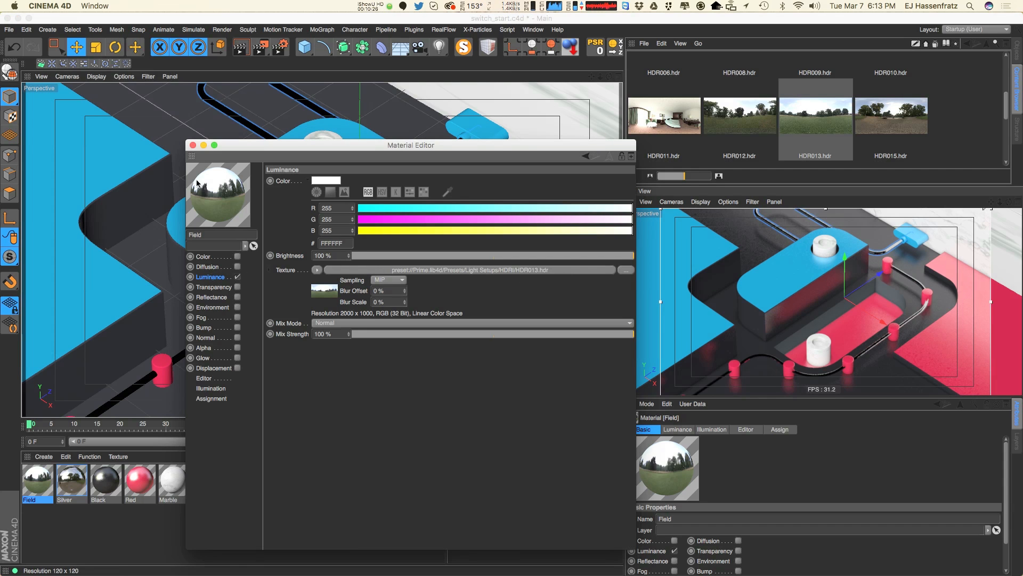
{"action": "left_click", "coordinate": [193, 145]}
- Duplicate the Field material and load HDR009.hdr as the copy's luminance texture
{"action": "left_click_drag", "start_coordinate": [37, 484], "coordinate": [71, 491], "text": "ctrl"}
{"action": "double_click", "coordinate": [73, 486]}
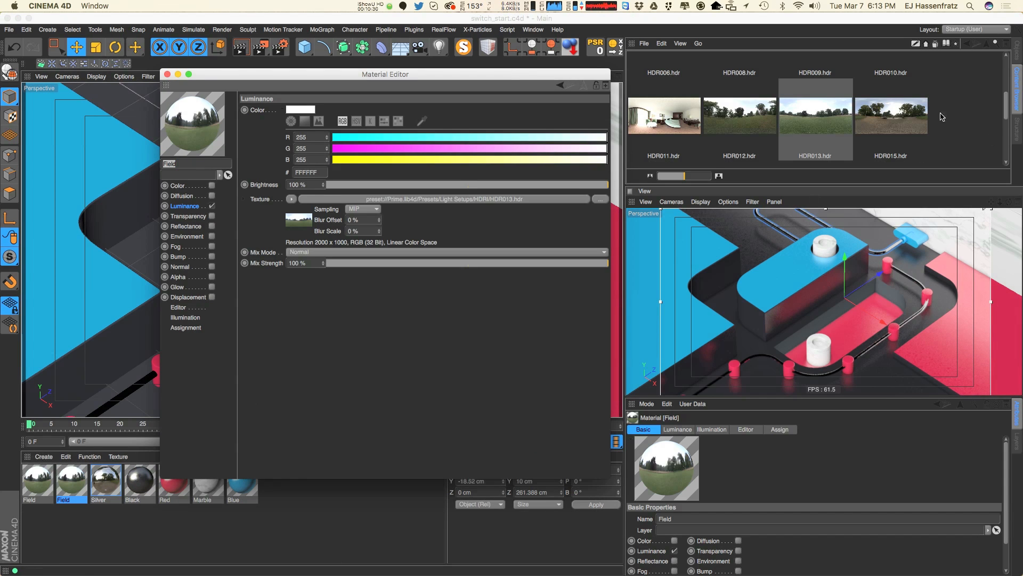
{"action": "left_click_drag", "start_coordinate": [1007, 106], "coordinate": [1012, 80]}
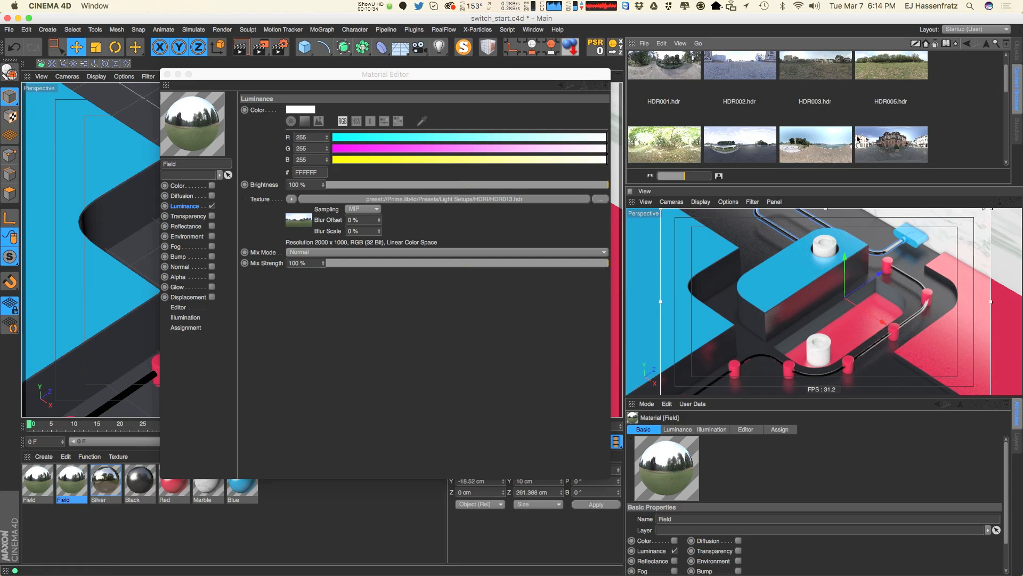
{"action": "scroll", "coordinate": [853, 107], "scroll_direction": "down", "scroll_amount": 1}
{"action": "left_click_drag", "start_coordinate": [815, 115], "coordinate": [367, 212]}
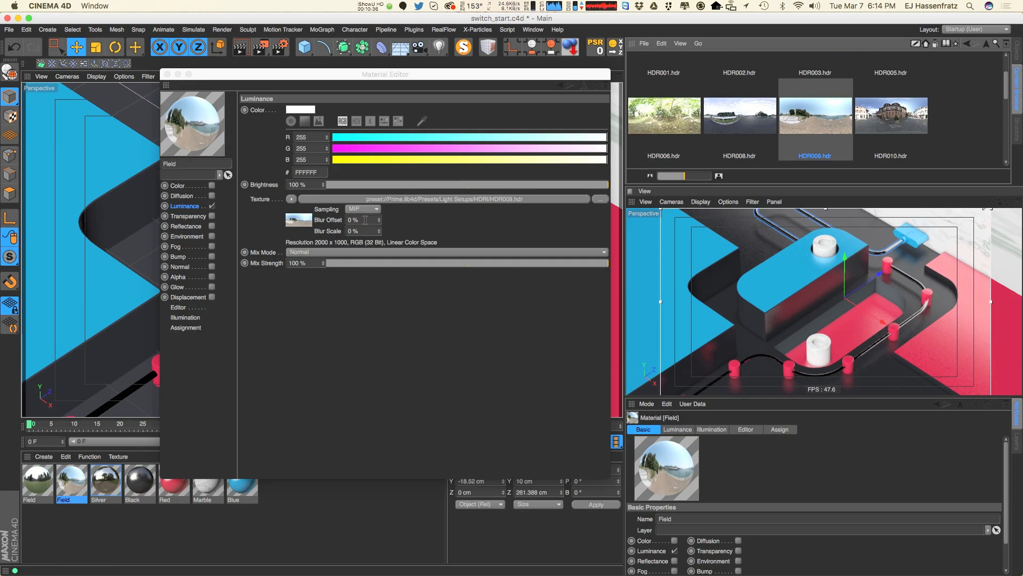
- Rename the duplicated material with the HDR009.hdr texture as Bay
{"action": "left_click", "coordinate": [208, 178]}
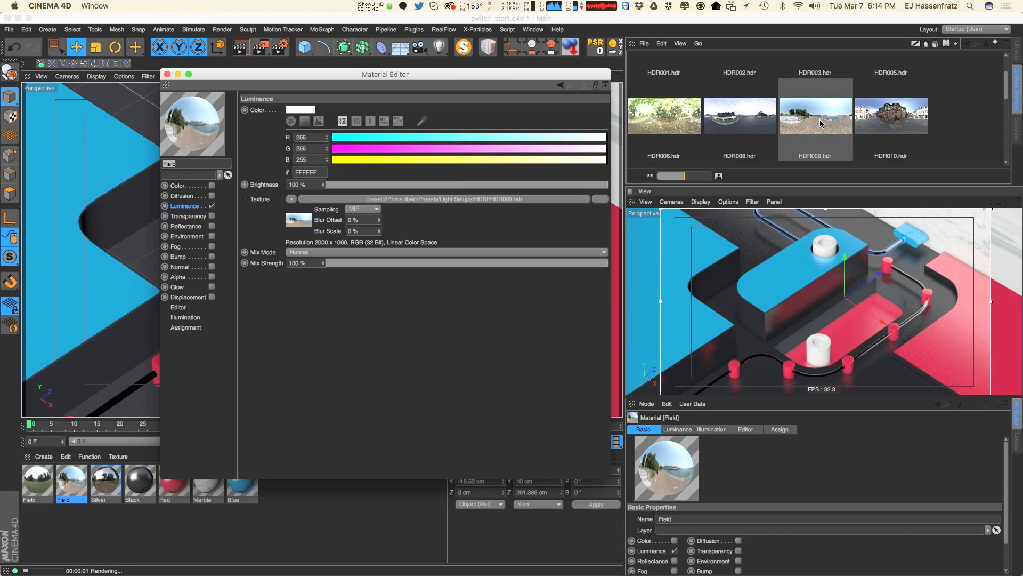
{"action": "type", "text": "Bay"}
{"action": "key", "text": "Return"}
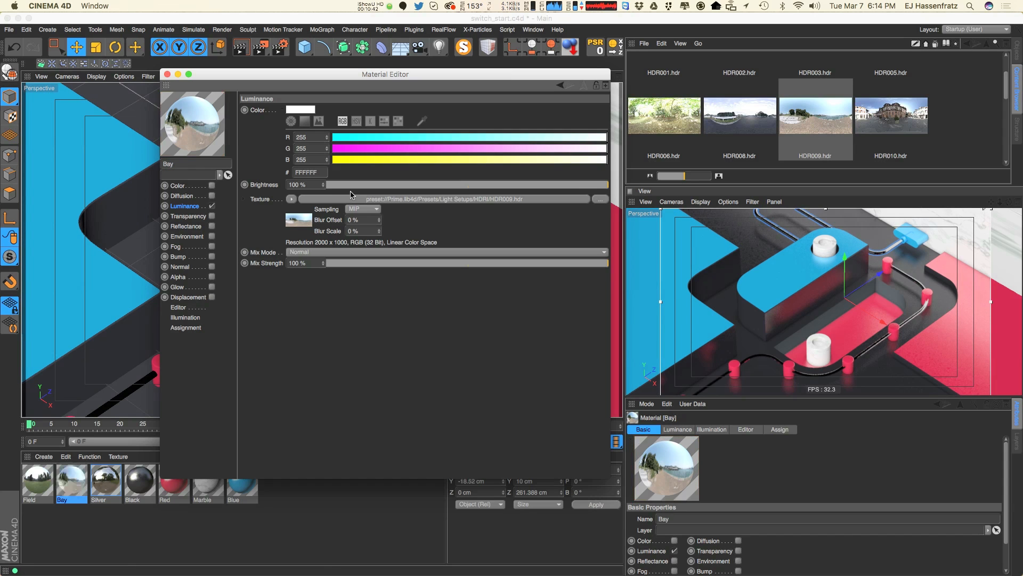
- Turn a duplicate of the Bay material into one named Park with HDR001.hdr as its luminance texture
{"action": "left_click_drag", "start_coordinate": [71, 482], "coordinate": [106, 498], "text": "ctrl"}
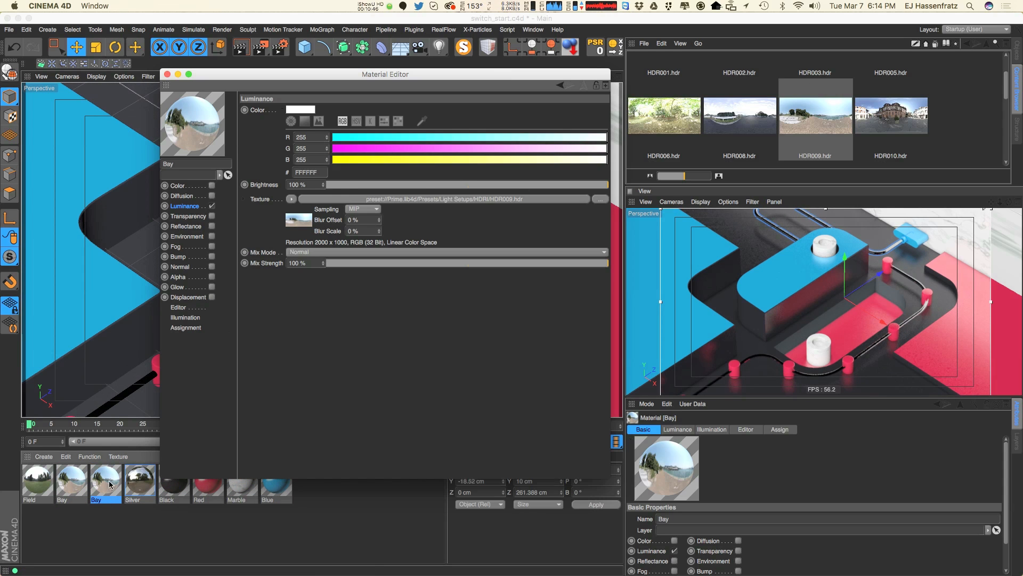
{"action": "left_click_drag", "start_coordinate": [333, 88], "coordinate": [374, 131]}
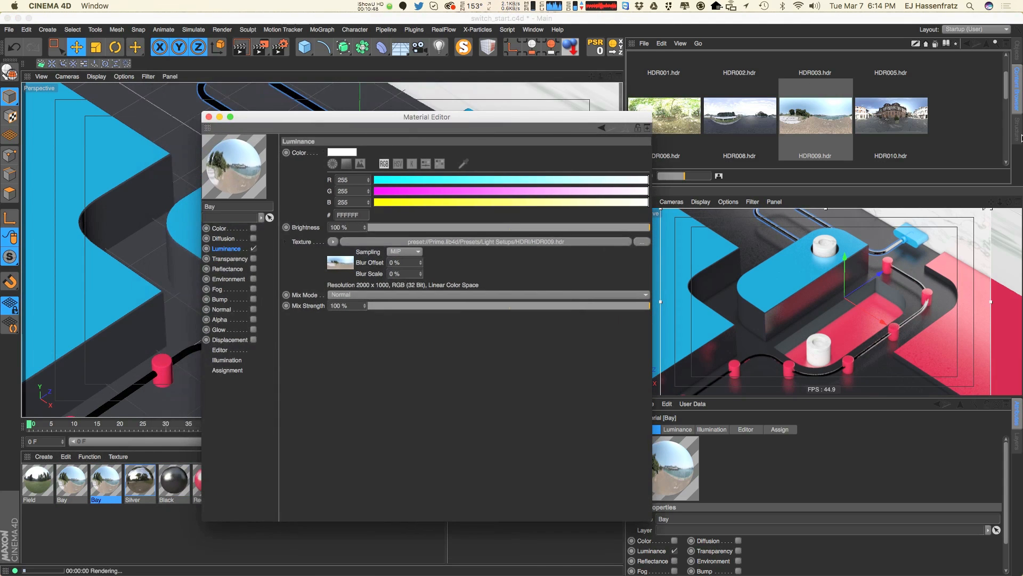
{"action": "left_click", "coordinate": [999, 94]}
{"action": "scroll", "coordinate": [999, 80], "scroll_direction": "up", "scroll_amount": 3}
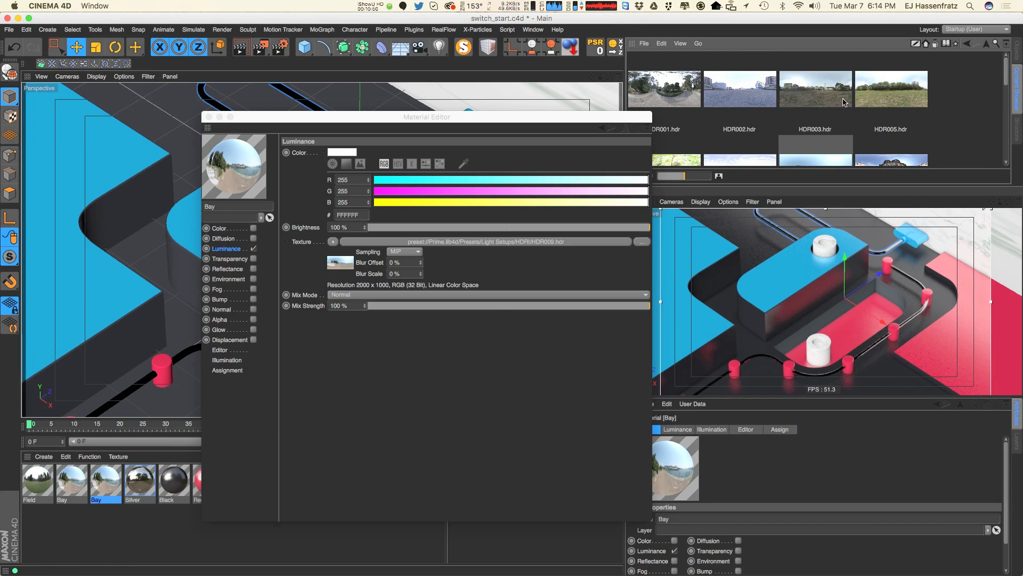
{"action": "left_click_drag", "start_coordinate": [672, 99], "coordinate": [352, 240]}
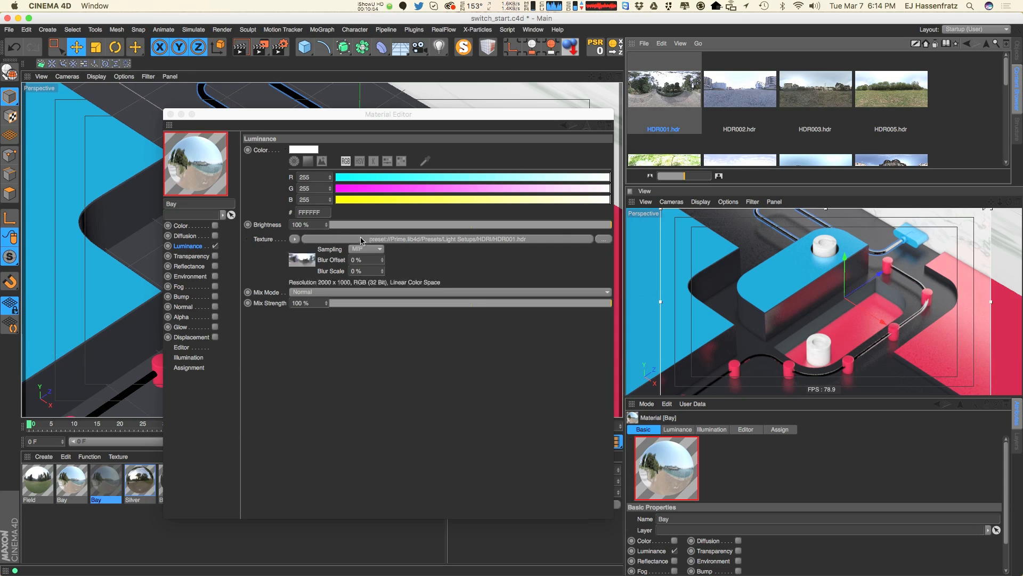
{"action": "double_click", "coordinate": [200, 205]}
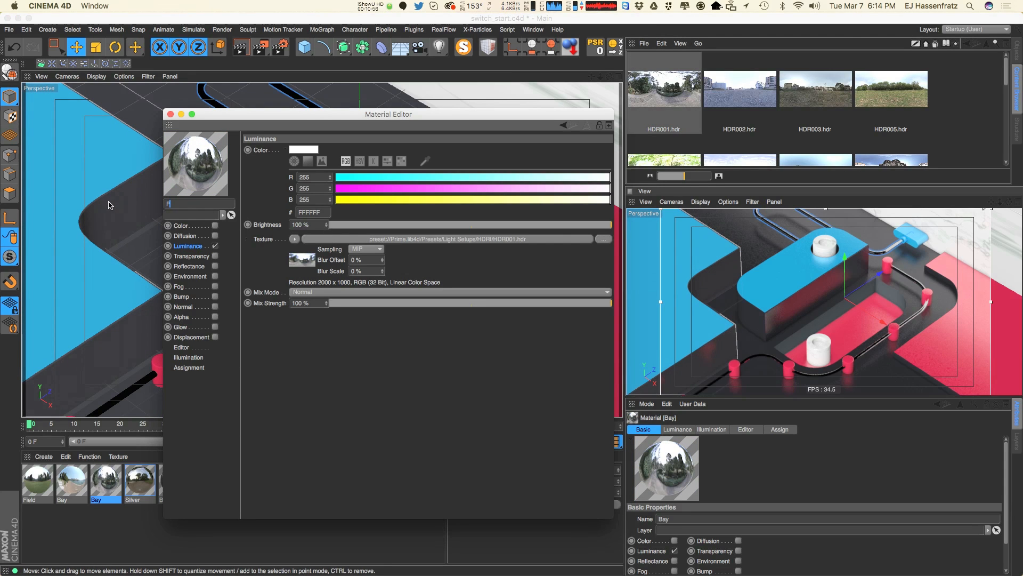
{"action": "left_click", "coordinate": [999, 105]}
- Duplicate the Park material and load HDR025.hdr as the copy's luminance texture
{"action": "left_click_drag", "start_coordinate": [1006, 84], "coordinate": [996, 169]}
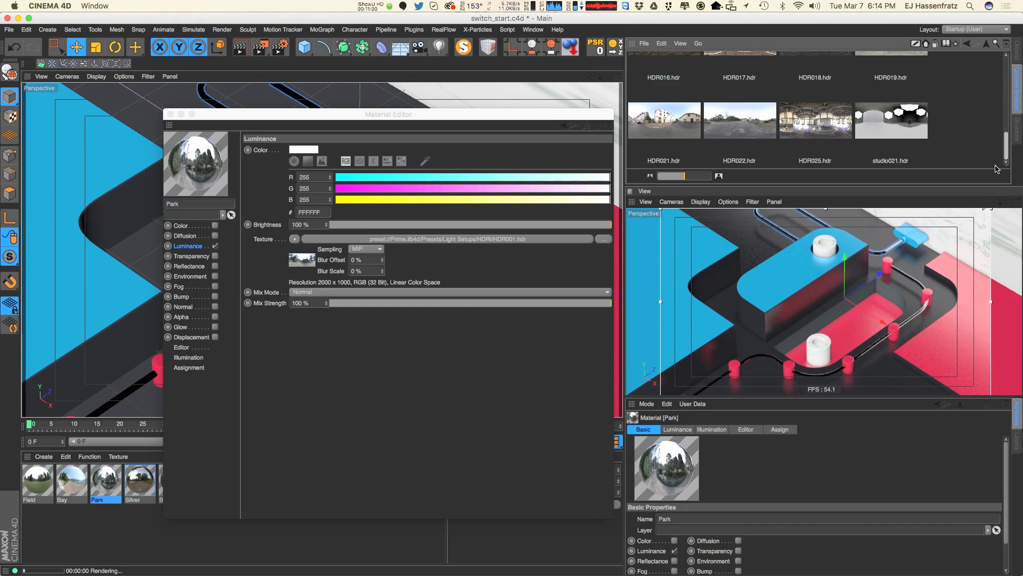
{"action": "left_click", "coordinate": [828, 134]}
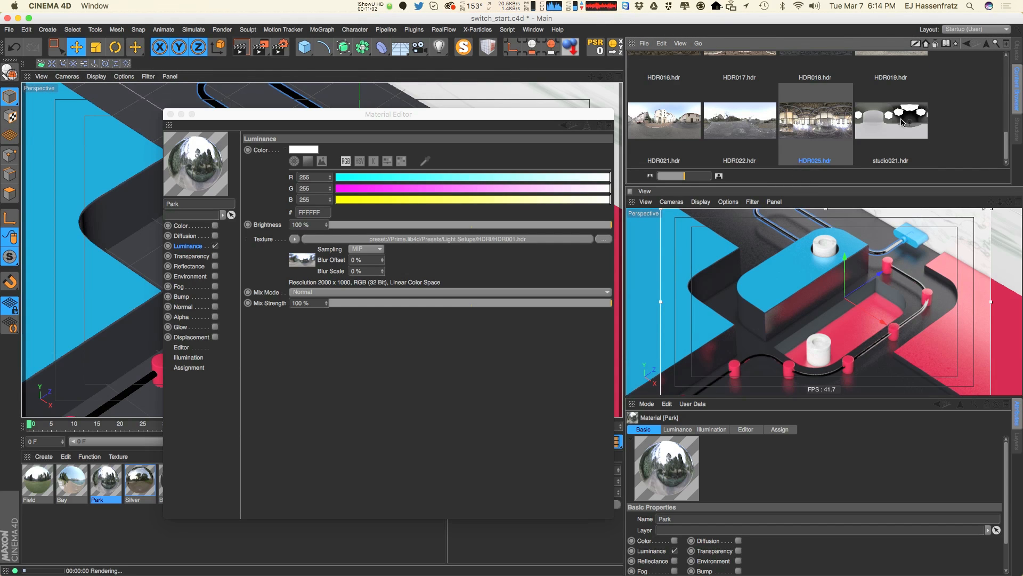
{"action": "left_click", "coordinate": [894, 135]}
{"action": "left_click", "coordinate": [819, 156]}
{"action": "left_click_drag", "start_coordinate": [108, 484], "coordinate": [131, 500], "text": "ctrl"}
{"action": "double_click", "coordinate": [133, 500]}
{"action": "left_click_drag", "start_coordinate": [818, 137], "coordinate": [363, 244]}
- Rename the material with the HDR025.hdr texture as Inside Building and close the material editor
{"action": "left_click_drag", "start_coordinate": [417, 121], "coordinate": [480, 120]}
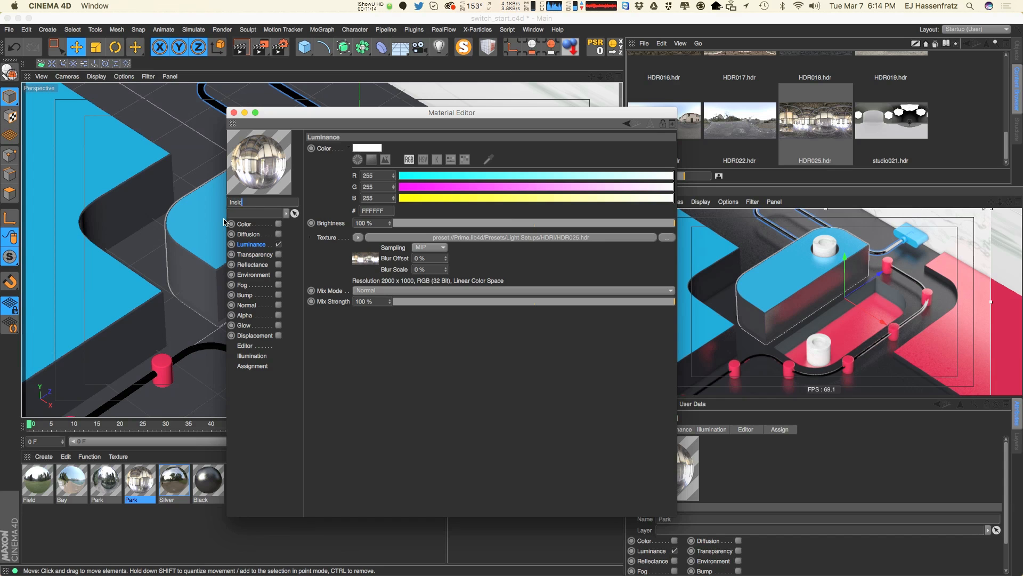
{"action": "type", "text": "u"}
{"action": "key", "text": "Return"}
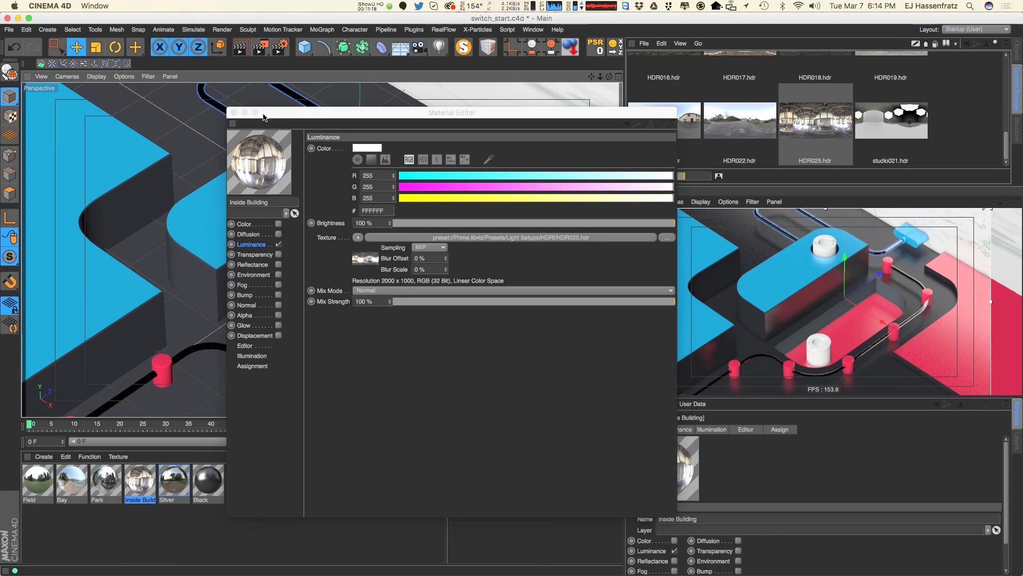
{"action": "left_click", "coordinate": [234, 113]}
- Add a Sky object to the scene and place it first in the object hierarchy, above Camera
{"action": "left_click_drag", "start_coordinate": [1006, 149], "coordinate": [1005, 137]}
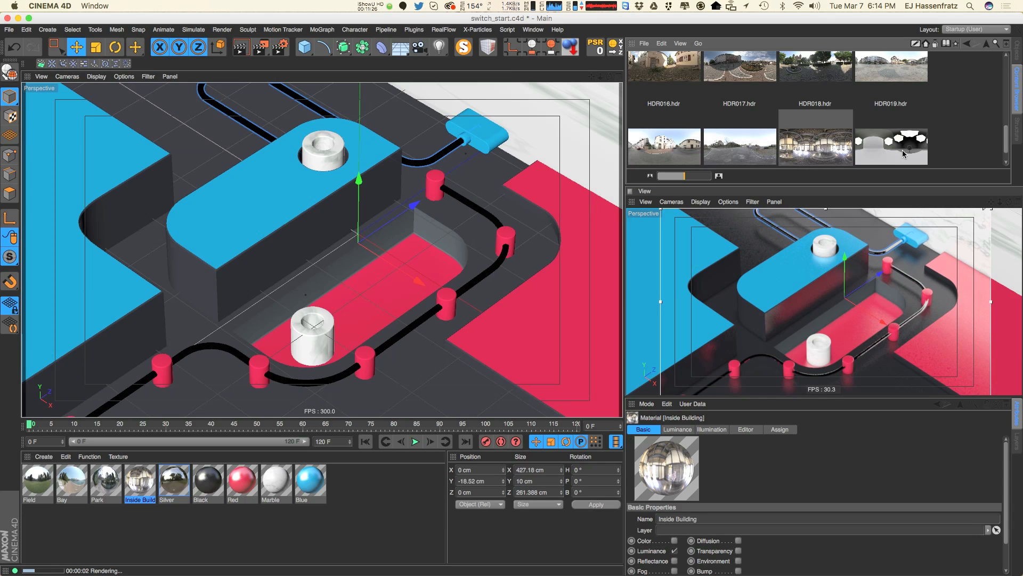
{"action": "left_click_drag", "start_coordinate": [1007, 137], "coordinate": [1007, 70]}
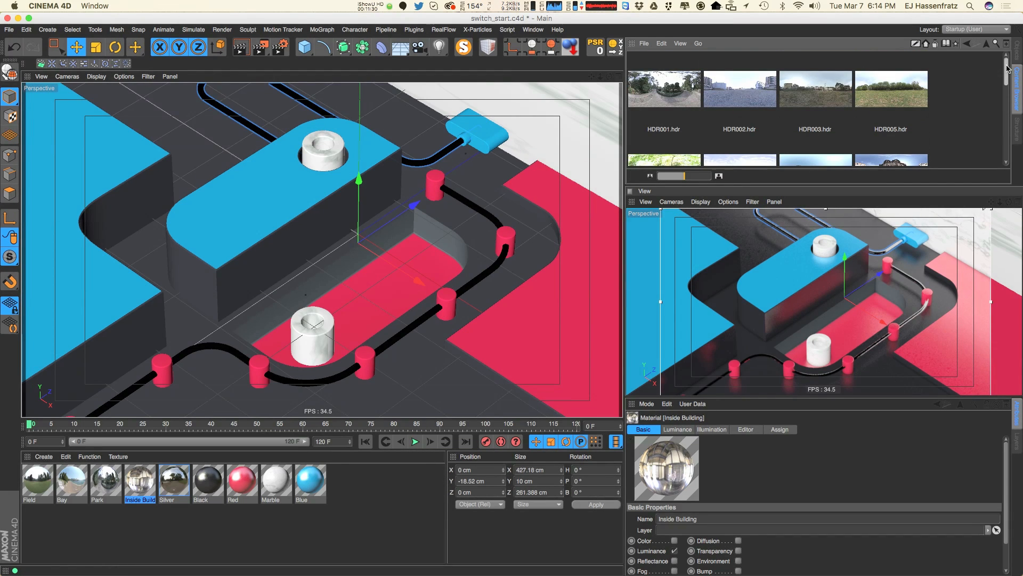
{"action": "left_click", "coordinate": [1018, 55]}
{"action": "left_click_drag", "start_coordinate": [787, 184], "coordinate": [787, 191]}
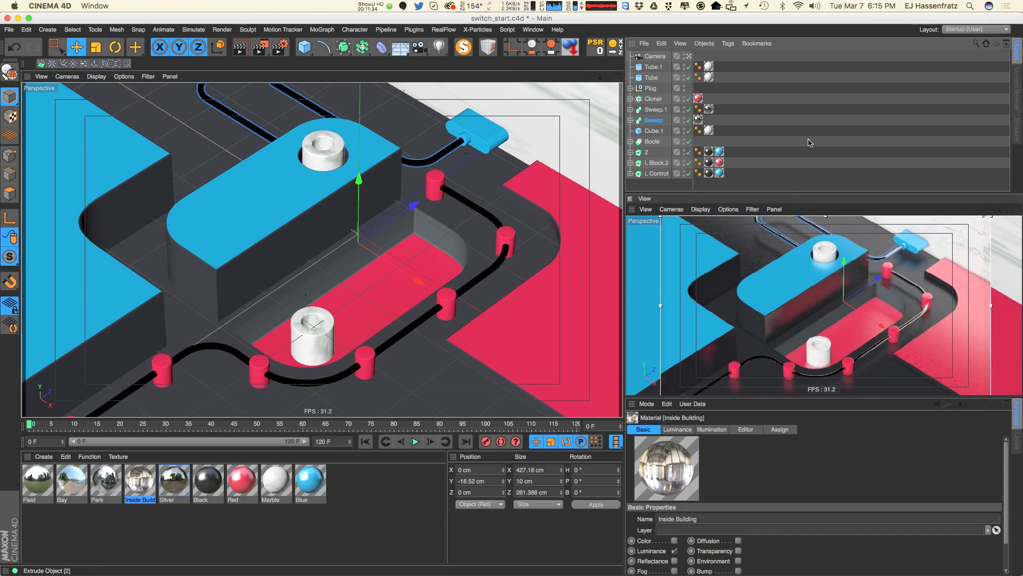
{"action": "left_click", "coordinate": [300, 531]}
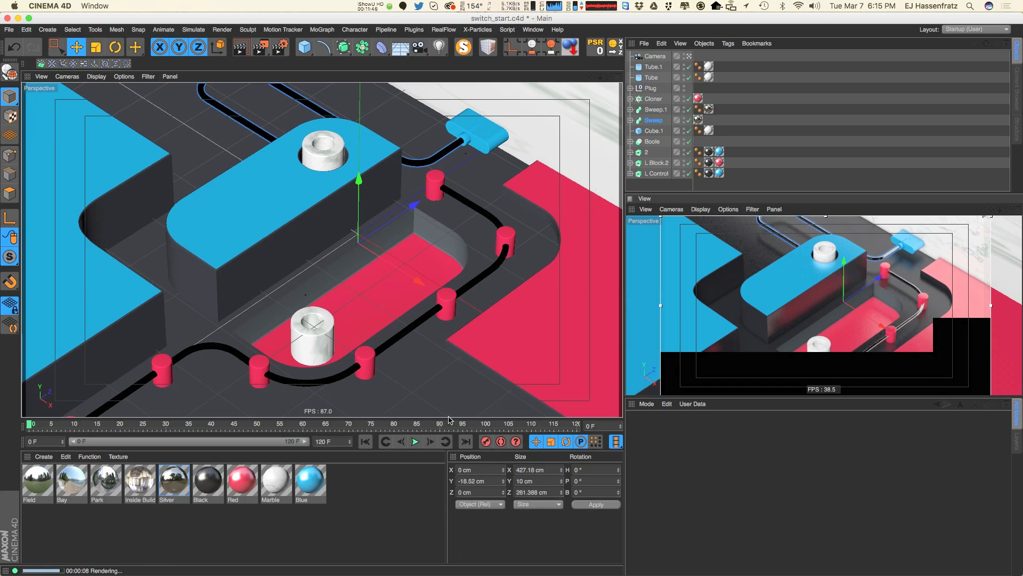
{"action": "left_click_drag", "start_coordinate": [400, 47], "coordinate": [421, 81]}
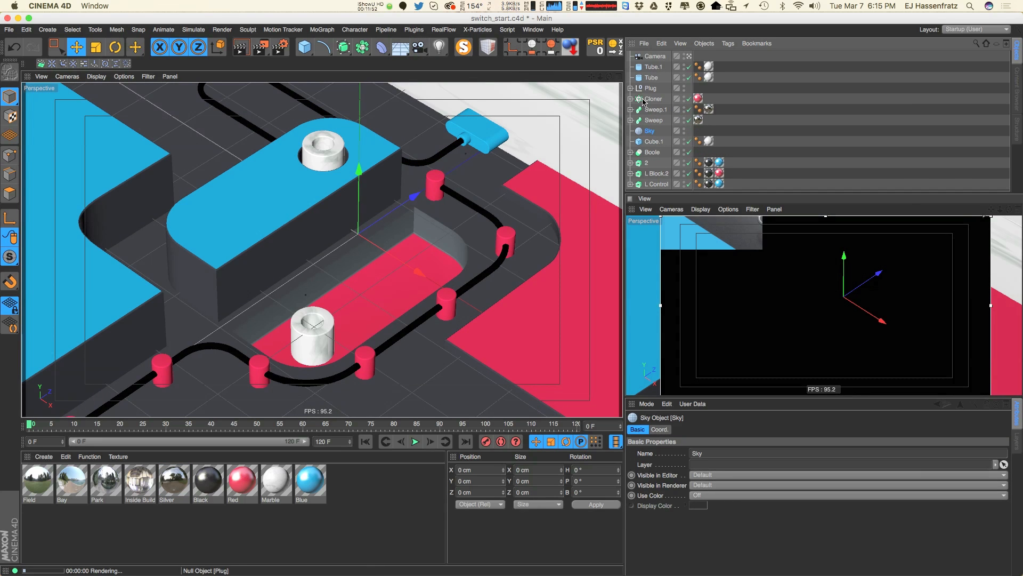
{"action": "left_click_drag", "start_coordinate": [653, 130], "coordinate": [659, 56]}
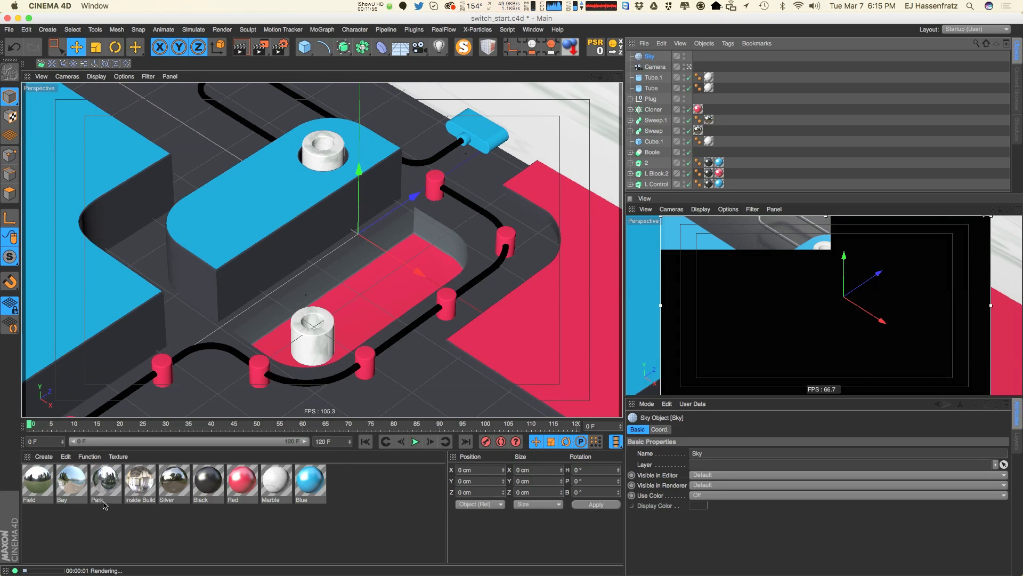
- Check the Field material's luminance texture and apply the material to the Sky object
{"action": "left_click", "coordinate": [42, 488]}
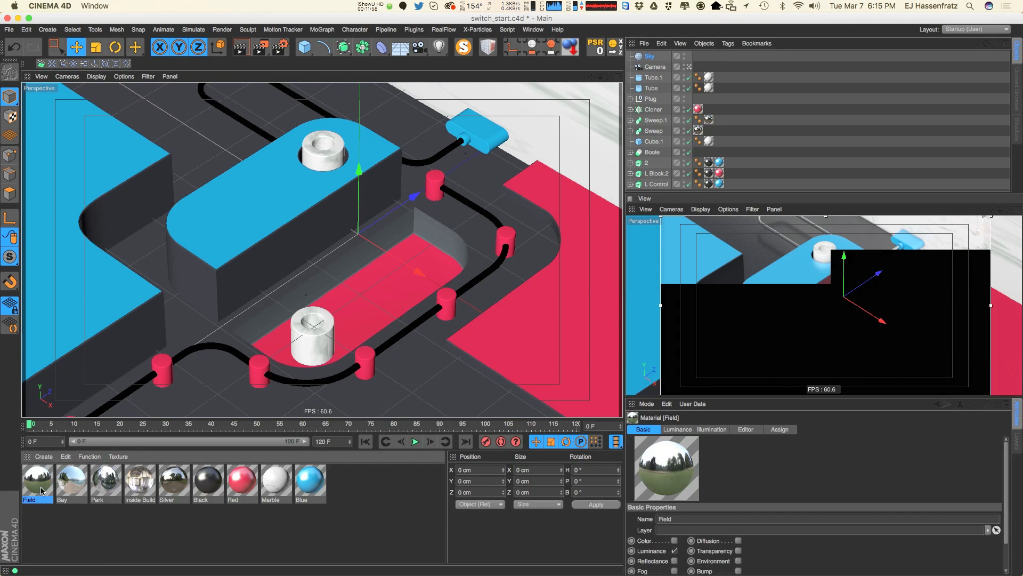
{"action": "double_click", "coordinate": [42, 486]}
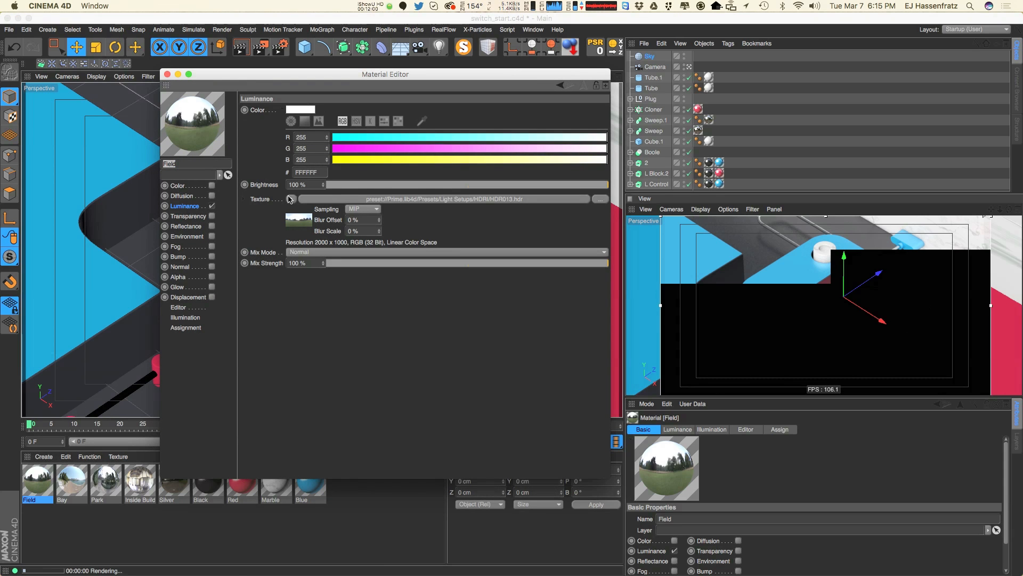
{"action": "left_click", "coordinate": [167, 74]}
{"action": "left_click_drag", "start_coordinate": [31, 488], "coordinate": [653, 56]}
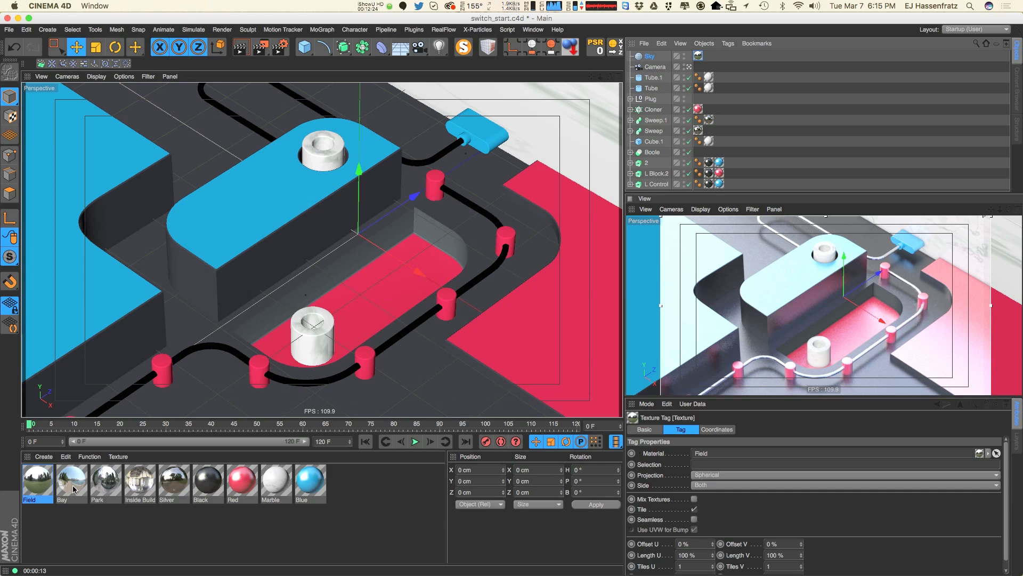
- Replace the Field material on the Sky object's texture tag with the Bay material
{"action": "left_click_drag", "start_coordinate": [73, 485], "coordinate": [701, 59]}
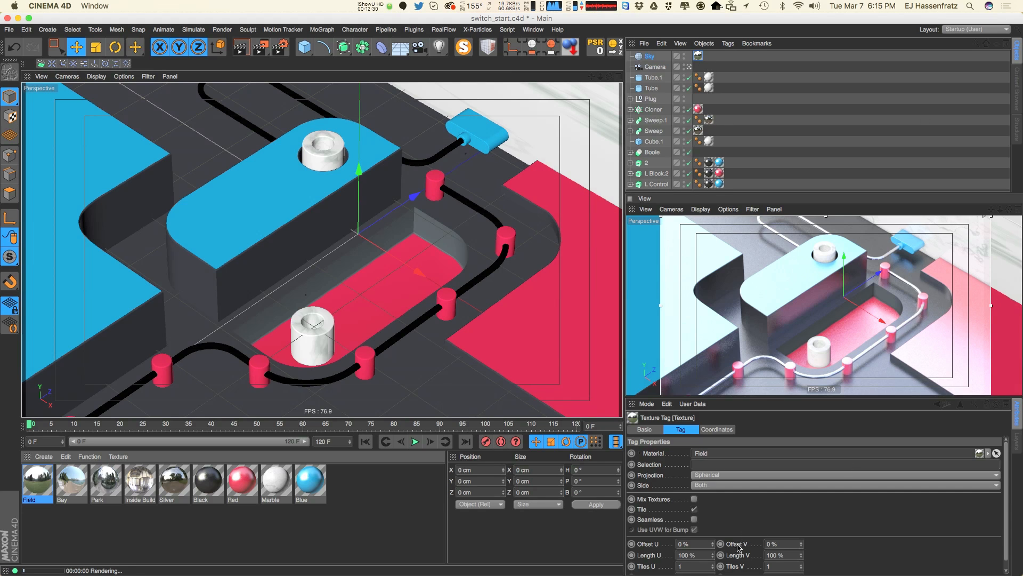
{"action": "left_click_drag", "start_coordinate": [71, 491], "coordinate": [702, 57]}
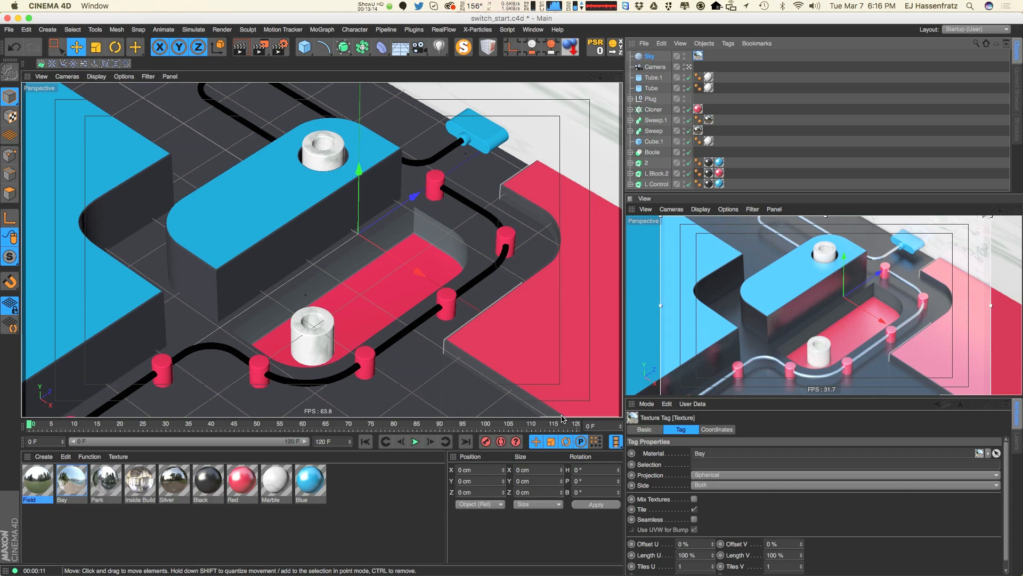
- Disable Default Light in the render settings' general options
{"action": "left_click", "coordinate": [279, 47]}
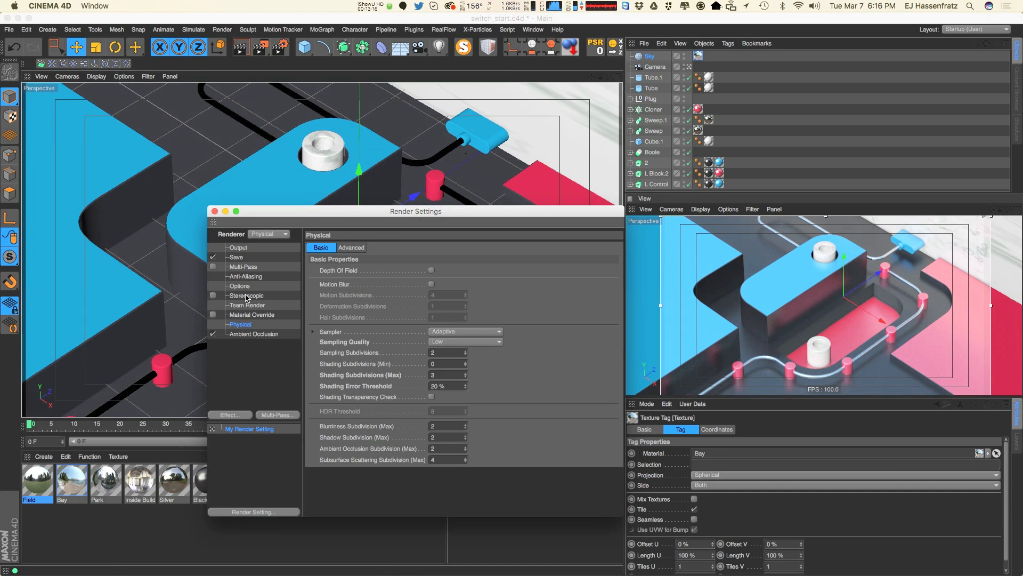
{"action": "left_click", "coordinate": [243, 276]}
{"action": "left_click", "coordinate": [239, 286]}
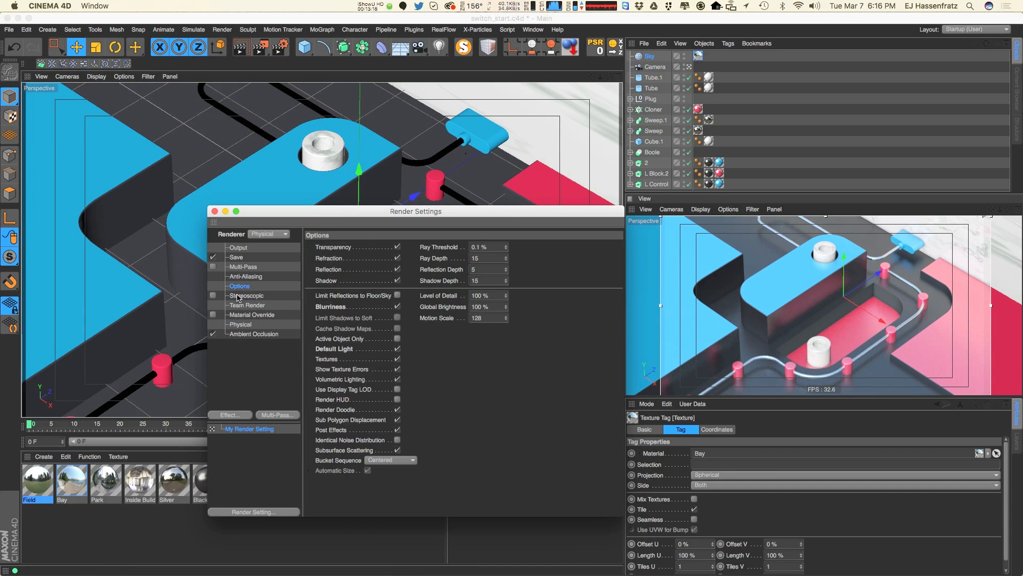
{"action": "left_click", "coordinate": [397, 350]}
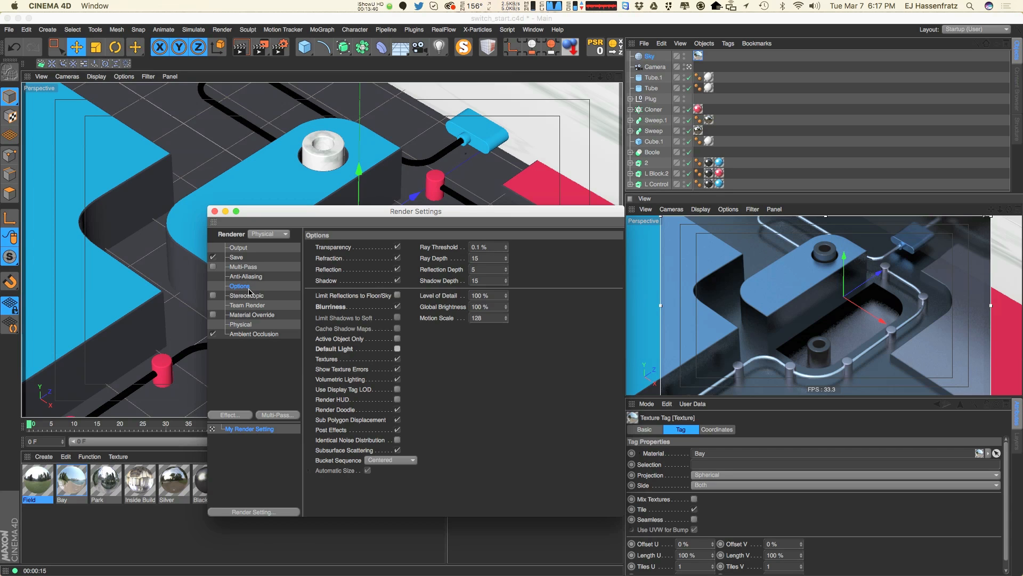
- Add the Global Illumination effect to the render settings and review its primary method choices, keeping Irradiance Cache
{"action": "left_click", "coordinate": [235, 415]}
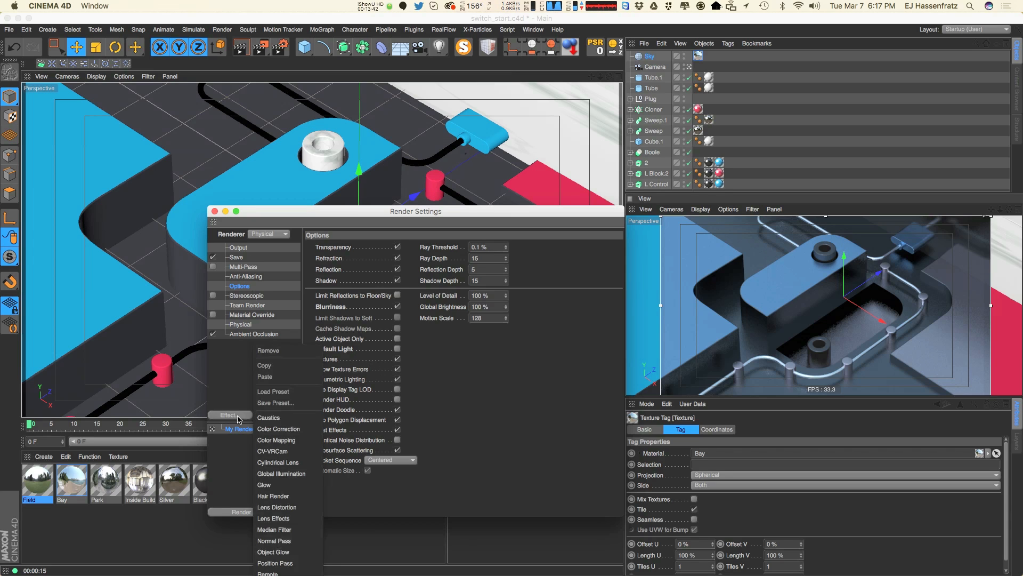
{"action": "left_click", "coordinate": [286, 474]}
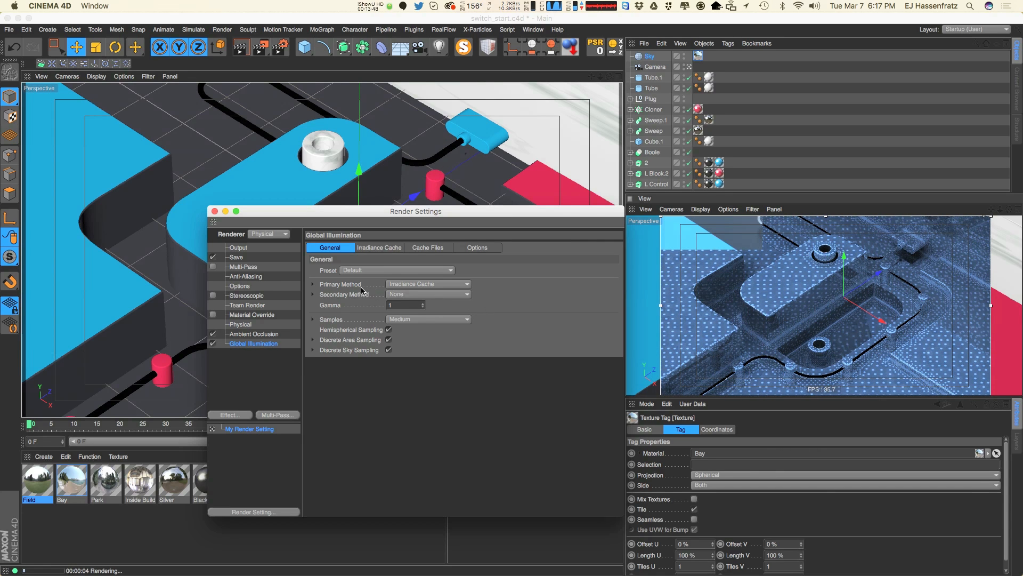
{"action": "left_click", "coordinate": [399, 284]}
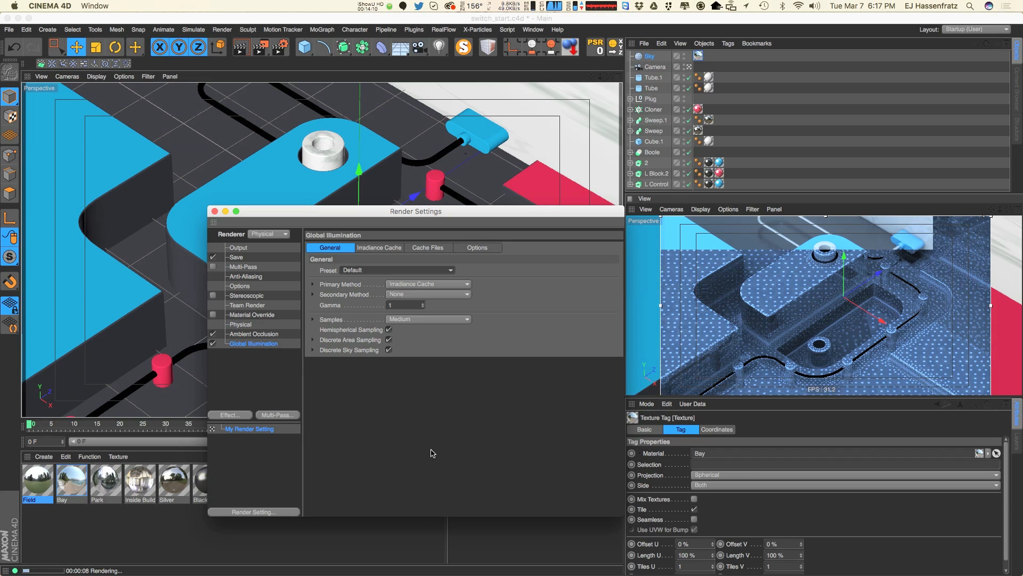
{"action": "left_click", "coordinate": [403, 284]}
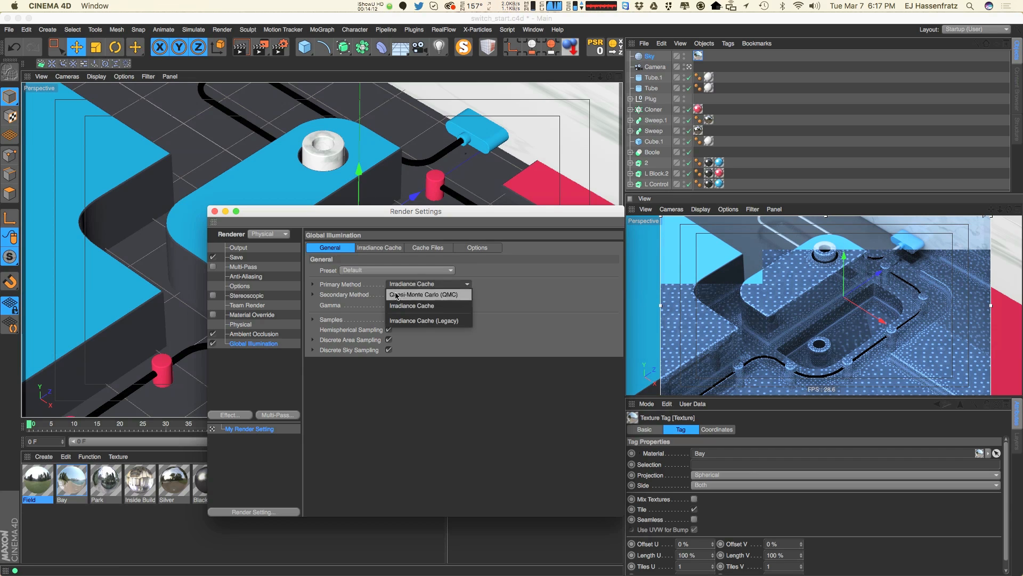
{"action": "left_click", "coordinate": [356, 291]}
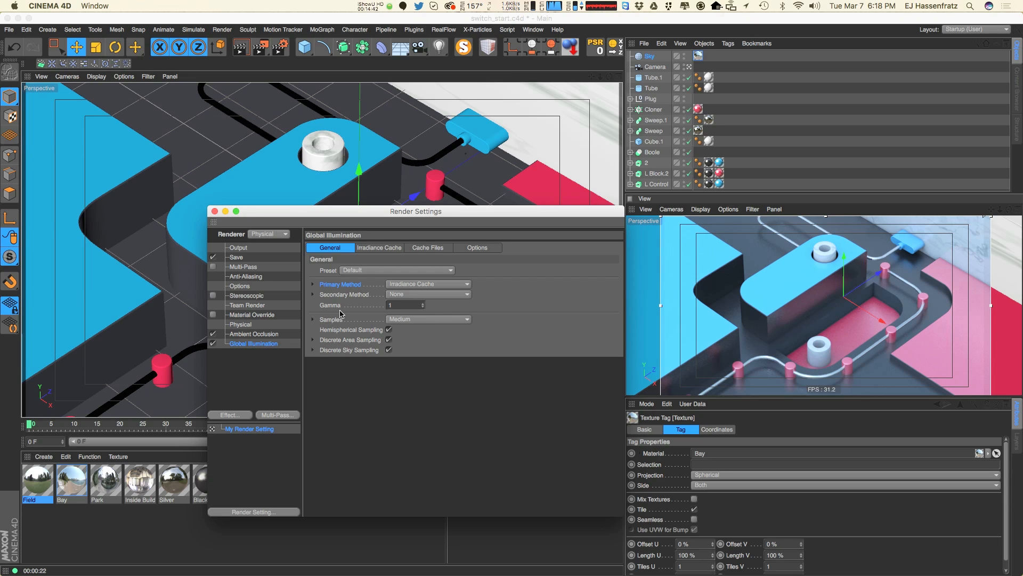
- Set the Bay material's luminance mix mode to Multiply and lower its brightness to 80%
{"action": "double_click", "coordinate": [79, 492]}
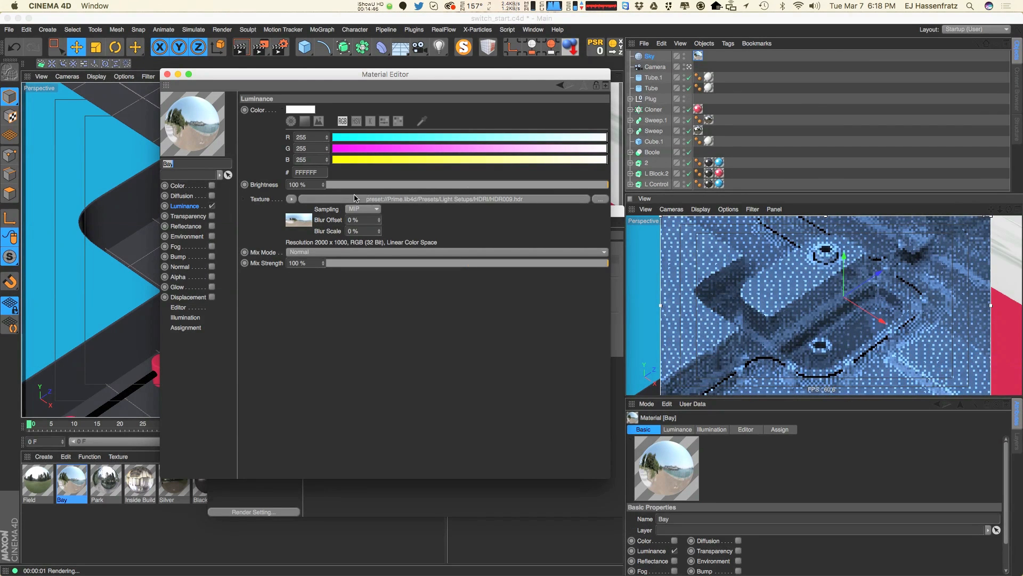
{"action": "left_click", "coordinate": [320, 252]}
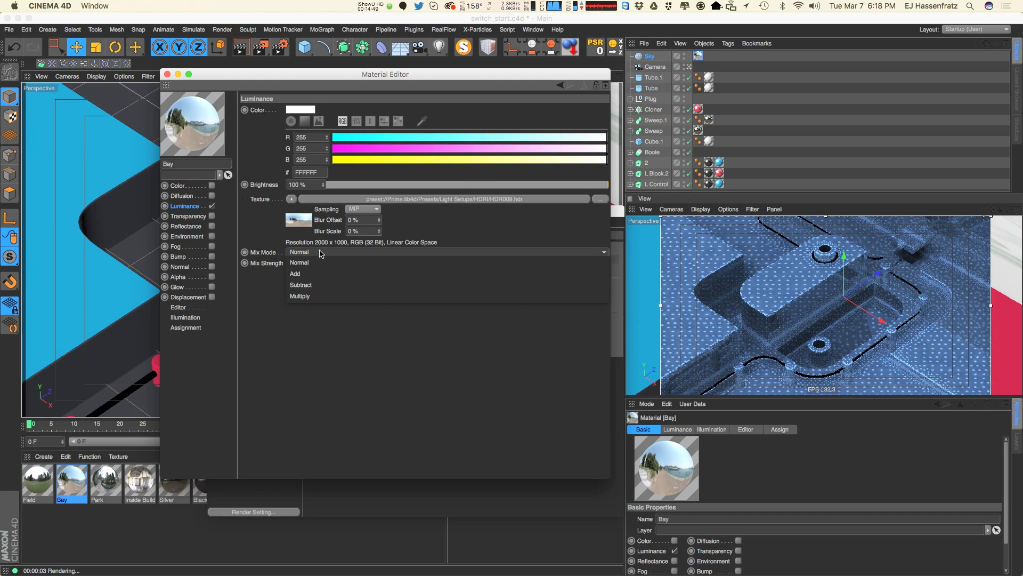
{"action": "left_click", "coordinate": [320, 297]}
{"action": "left_click", "coordinate": [323, 182]}
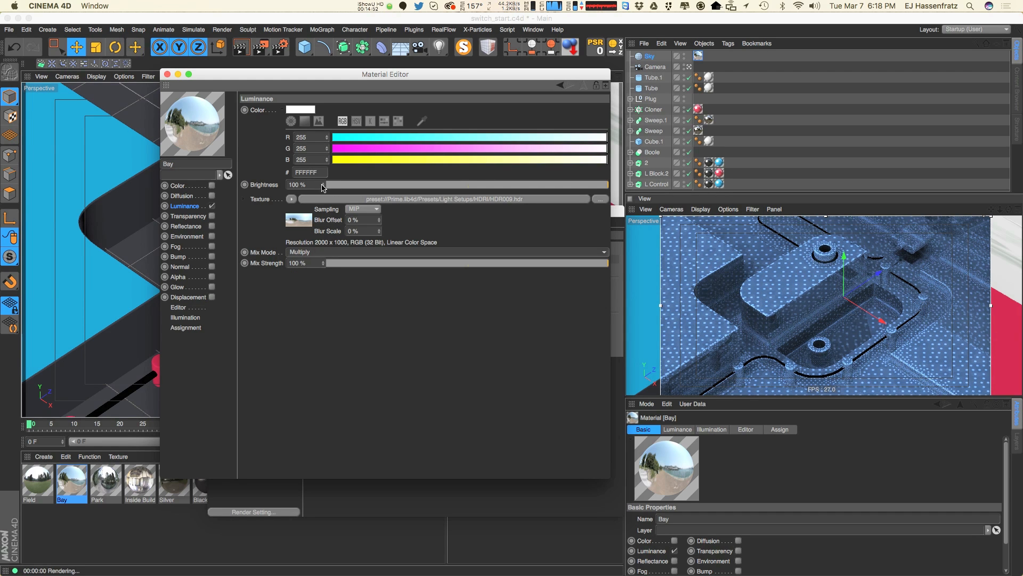
{"action": "left_click_drag", "start_coordinate": [329, 176], "coordinate": [324, 175]}
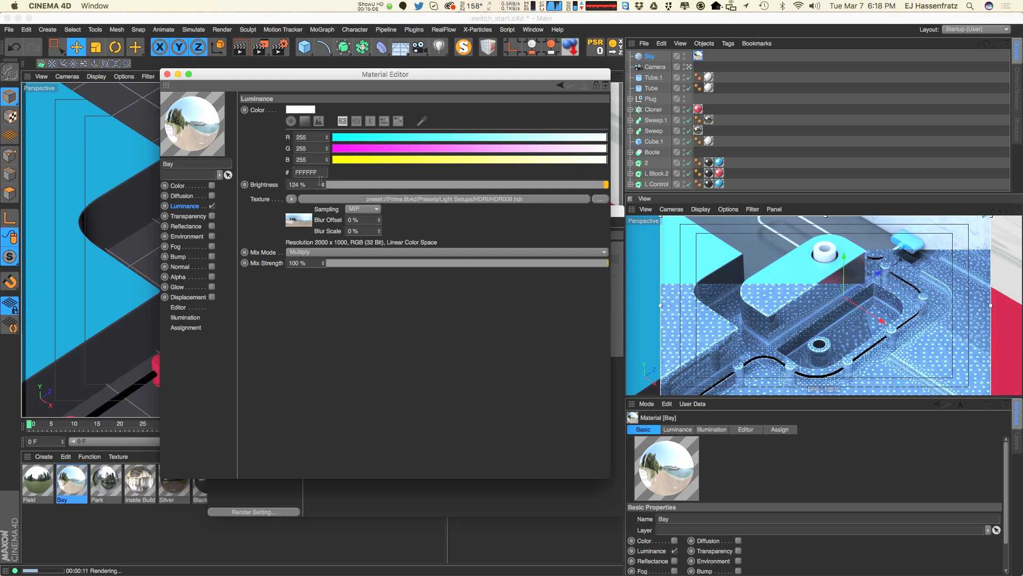
{"action": "left_click_drag", "start_coordinate": [322, 192], "coordinate": [323, 202]}
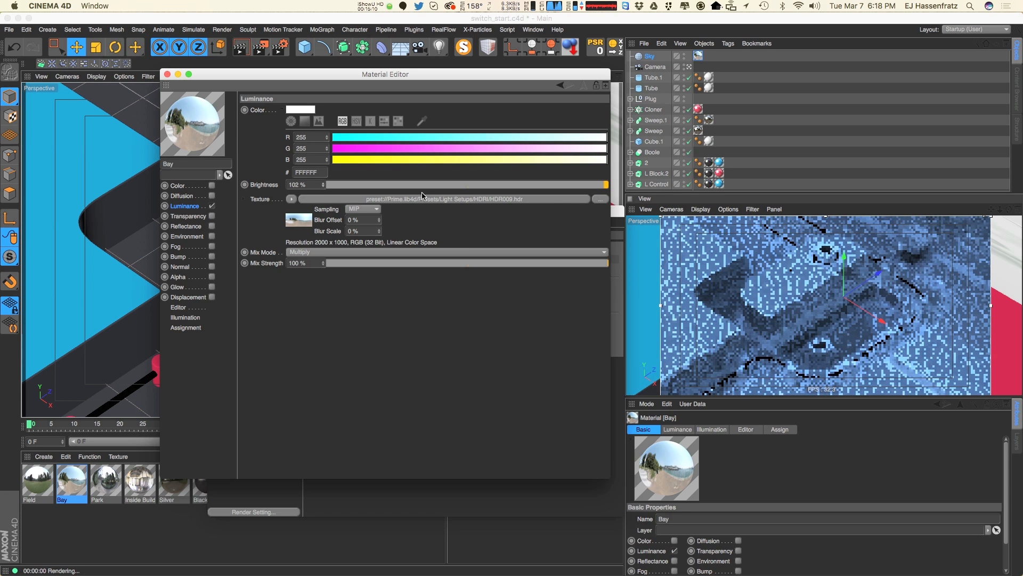
{"action": "mouse_move", "coordinate": [530, 188]}
{"action": "left_mouse_down"}
{"action": "mouse_move", "coordinate": [506, 187]}
{"action": "mouse_move", "coordinate": [542, 189]}
{"action": "left_mouse_up"}
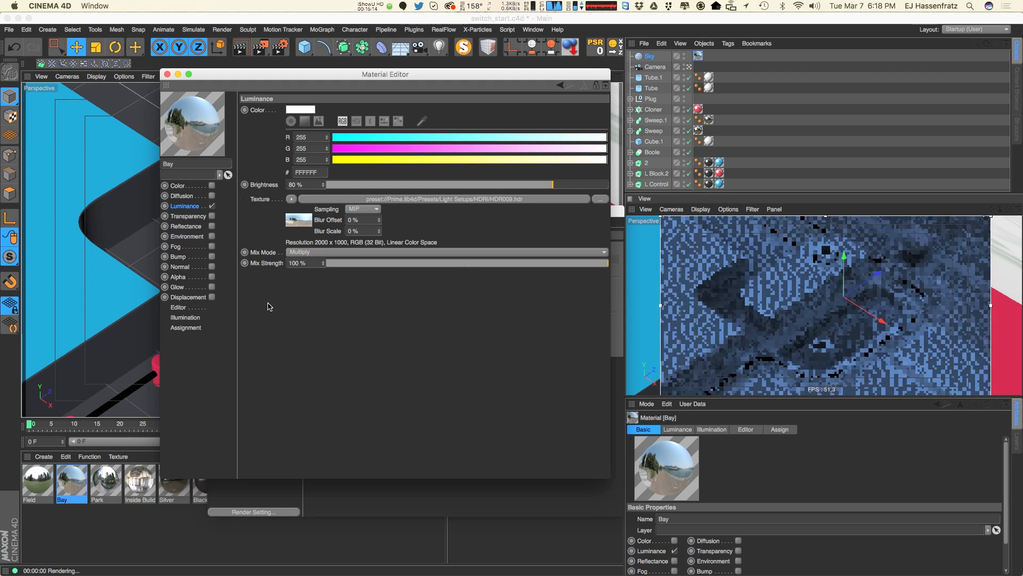
- Wrap the Bay material's luminance texture in a Filter shader and raise the filter's contrast to 23%
{"action": "left_click", "coordinate": [292, 199]}
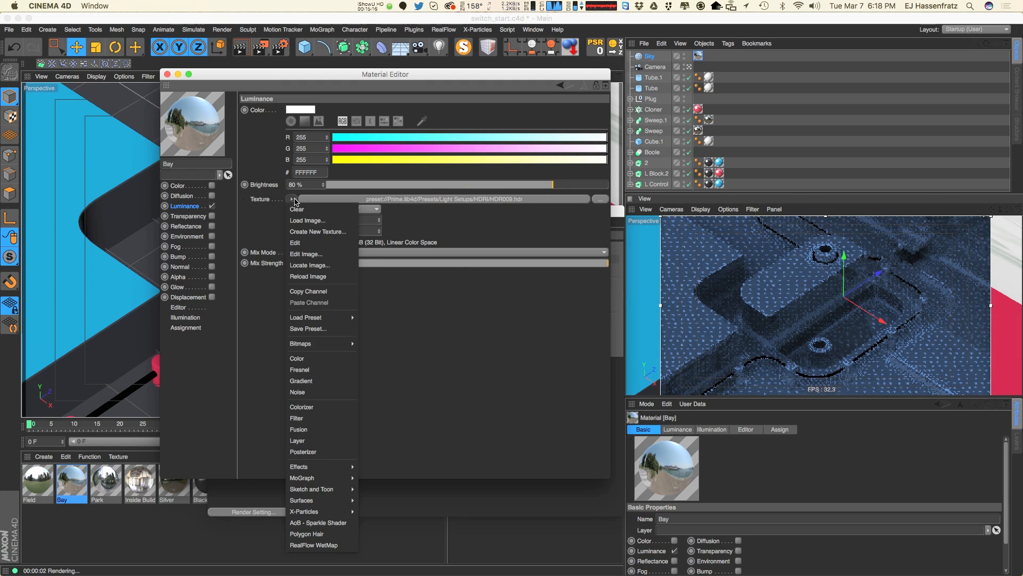
{"action": "left_click", "coordinate": [300, 418]}
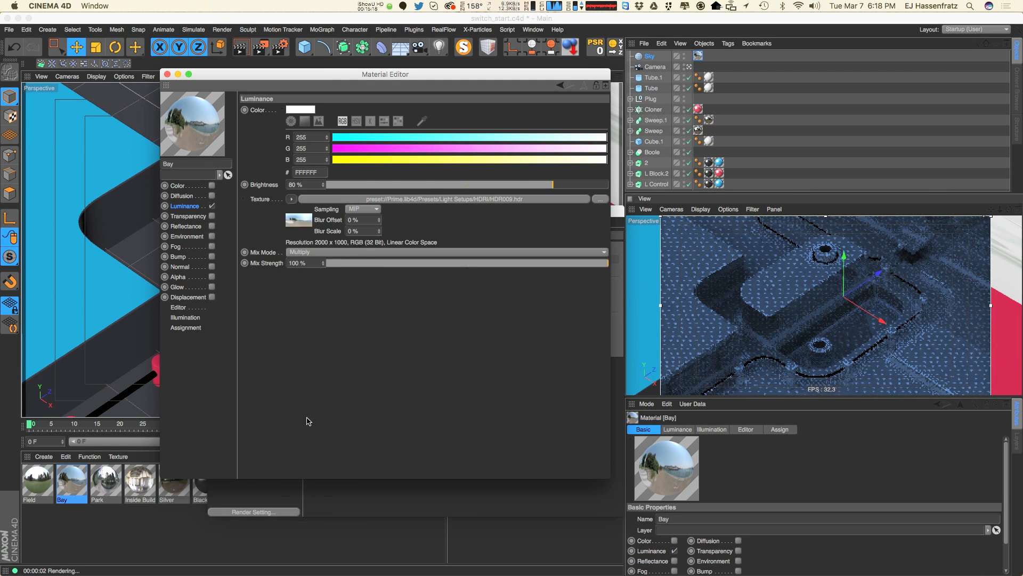
{"action": "left_click", "coordinate": [432, 198]}
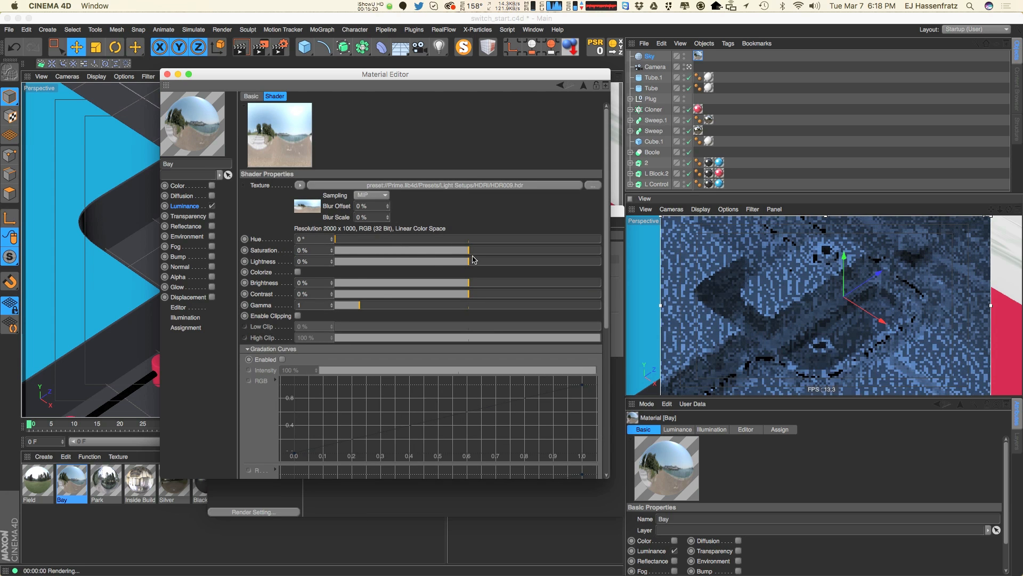
{"action": "left_click", "coordinate": [497, 293]}
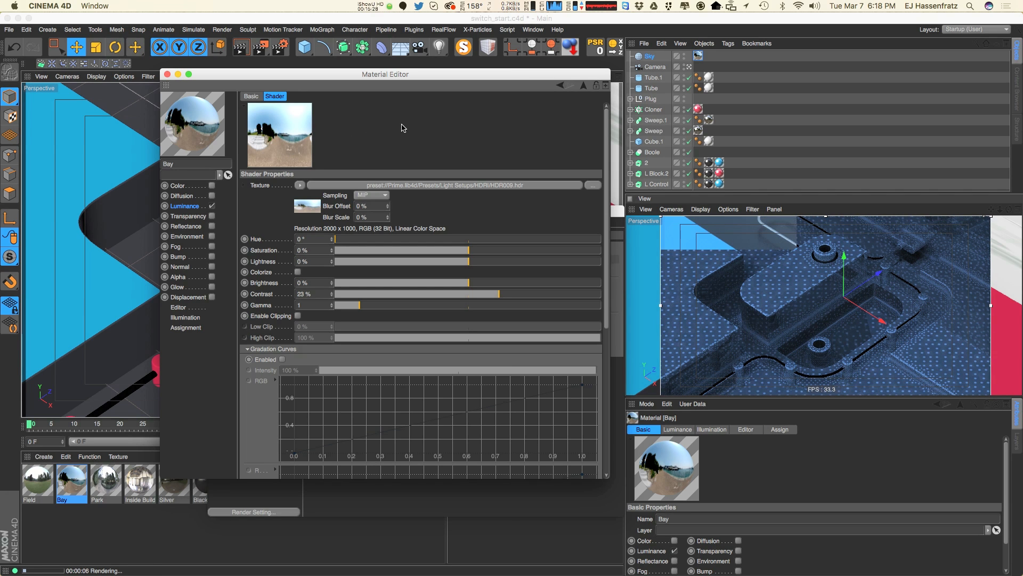
- Tint the Bay material's luminance colour with a red value of 236, and close the material editor and render settings
{"action": "left_click", "coordinate": [192, 206]}
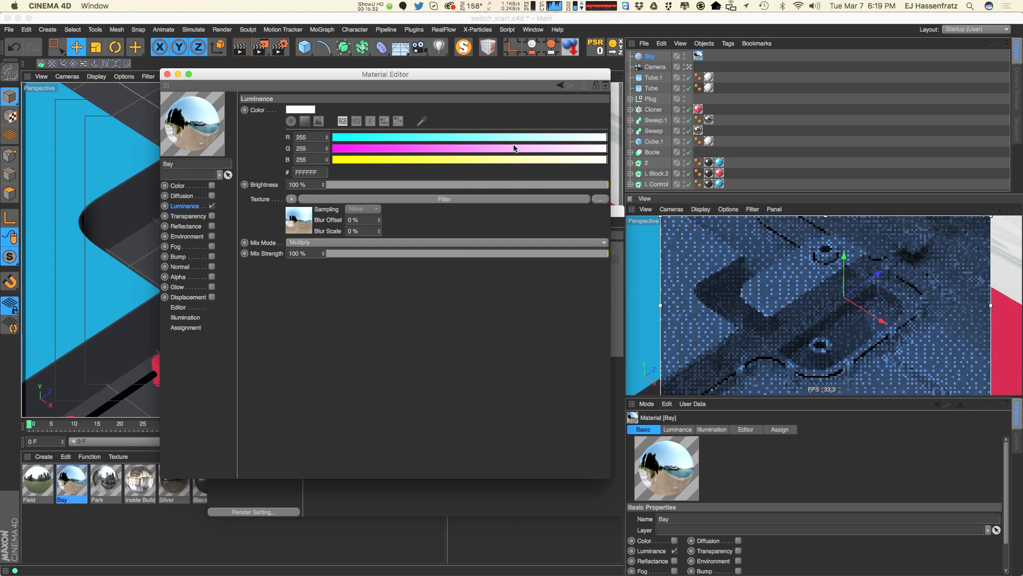
{"action": "left_click_drag", "start_coordinate": [340, 138], "coordinate": [418, 138]}
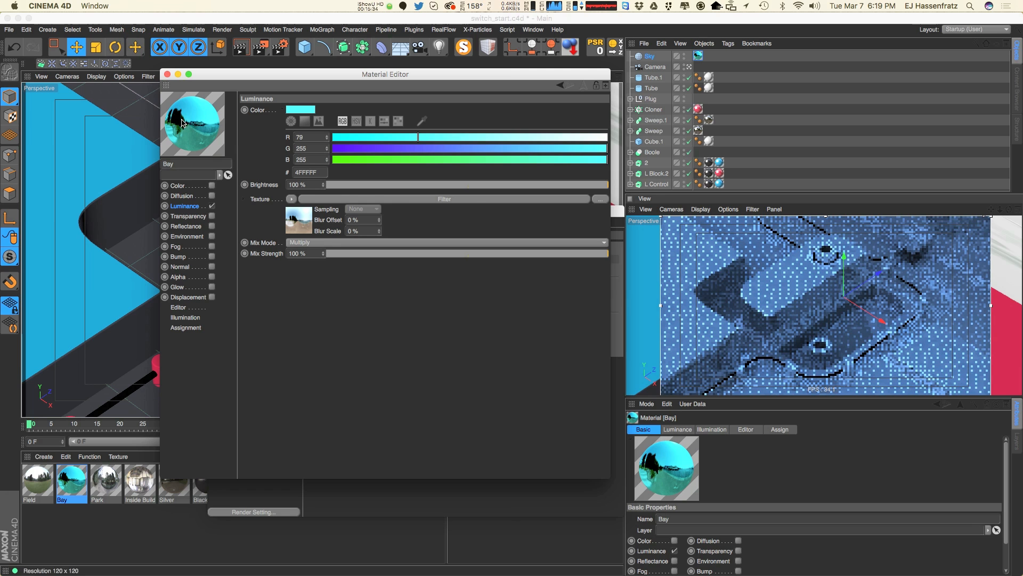
{"action": "left_click", "coordinate": [540, 137]}
{"action": "left_click_drag", "start_coordinate": [531, 137], "coordinate": [587, 137]}
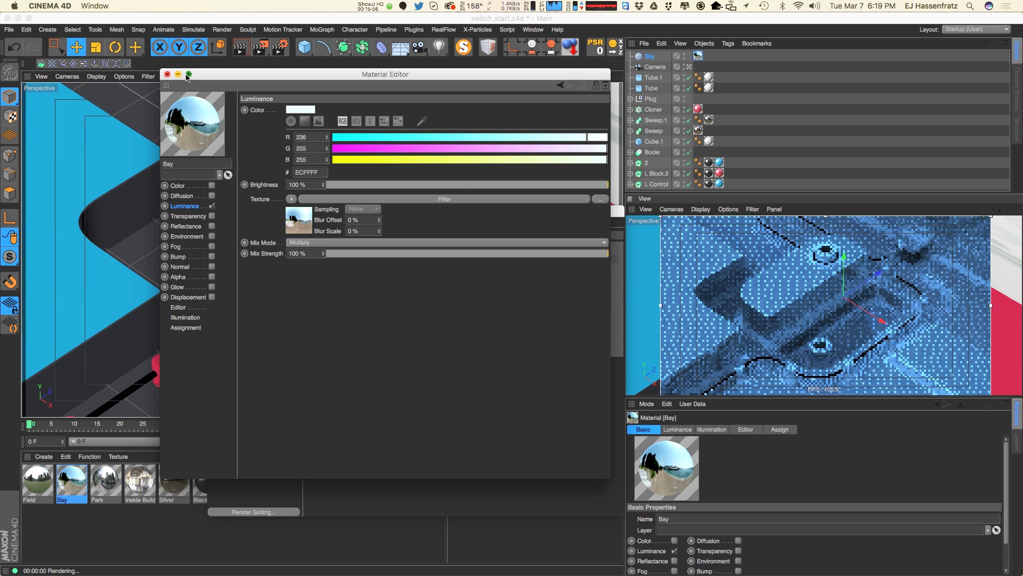
{"action": "left_click", "coordinate": [167, 74]}
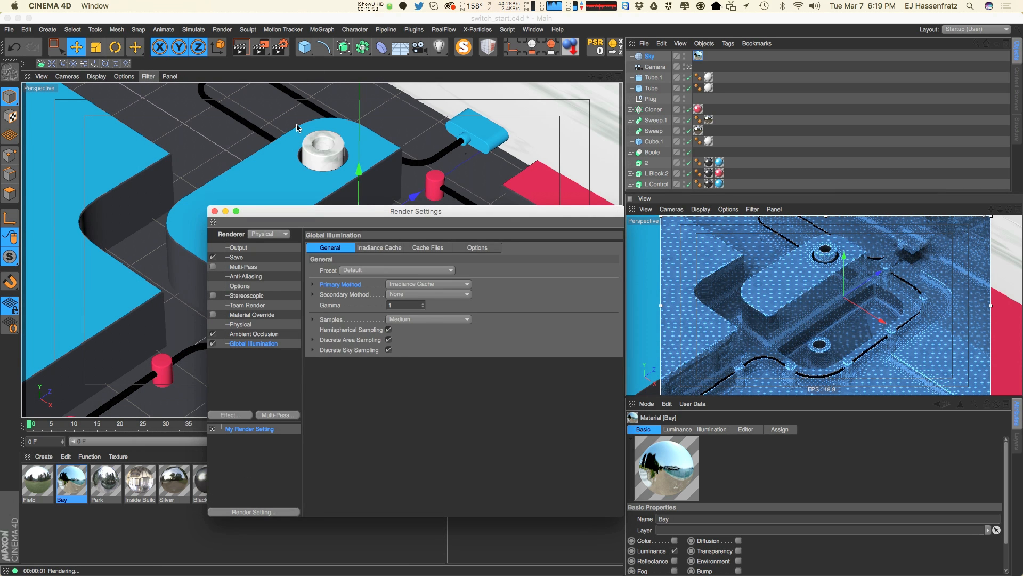
{"action": "left_click", "coordinate": [214, 212]}
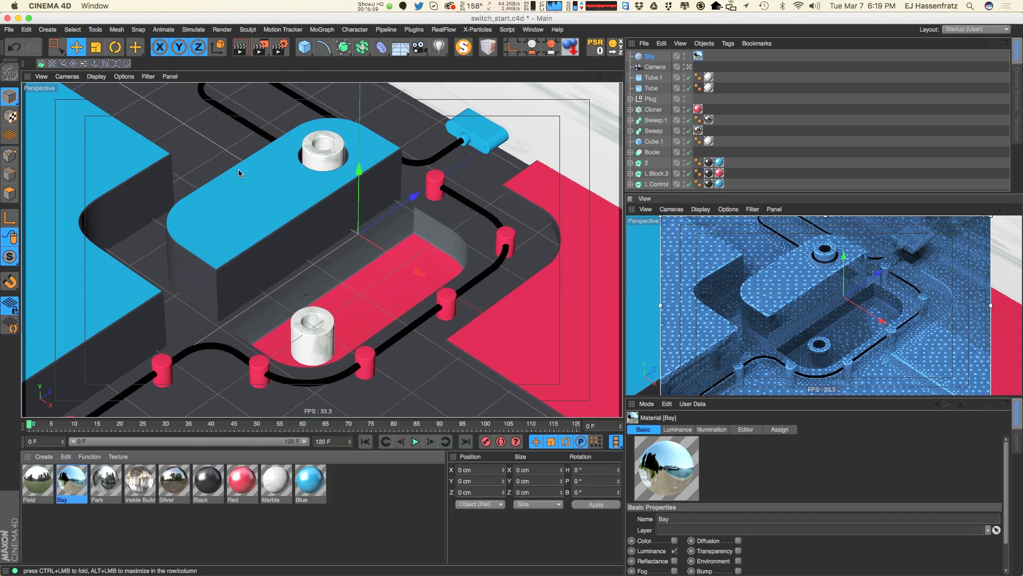
- Add a Sphere to the scene and apply the Bay material to it
{"action": "left_click", "coordinate": [302, 47]}
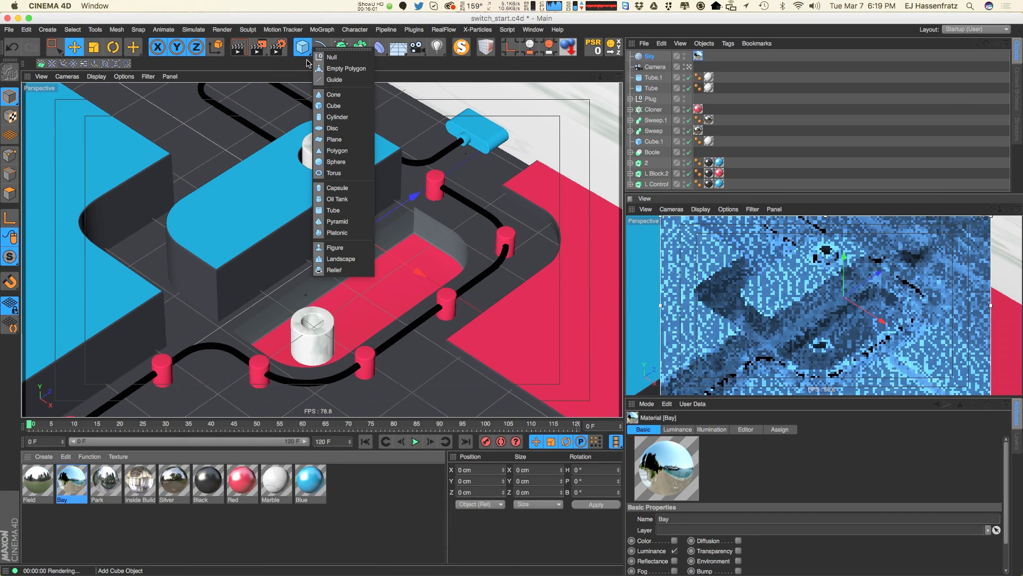
{"action": "left_click", "coordinate": [324, 165]}
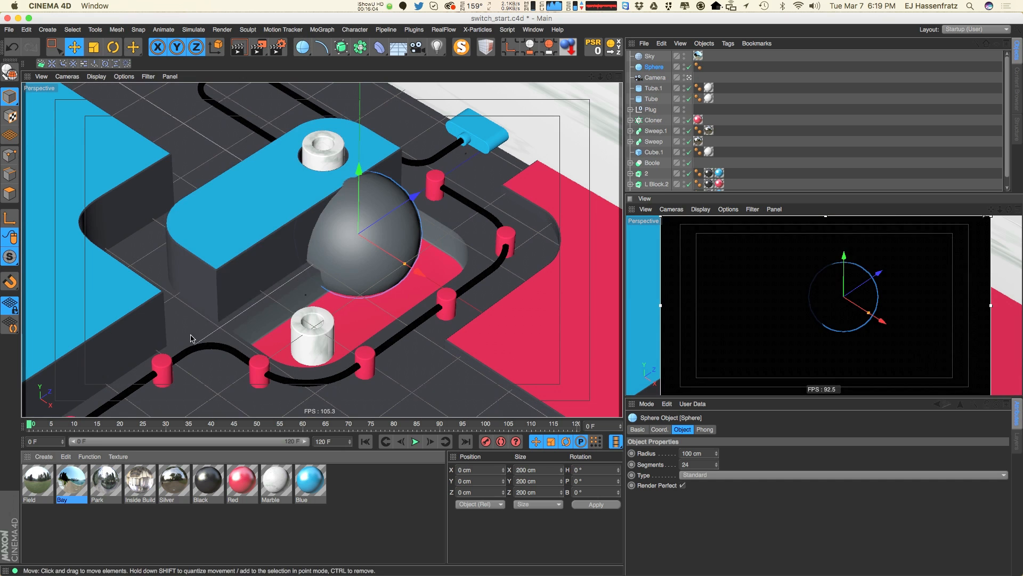
{"action": "left_click_drag", "start_coordinate": [69, 488], "coordinate": [654, 67]}
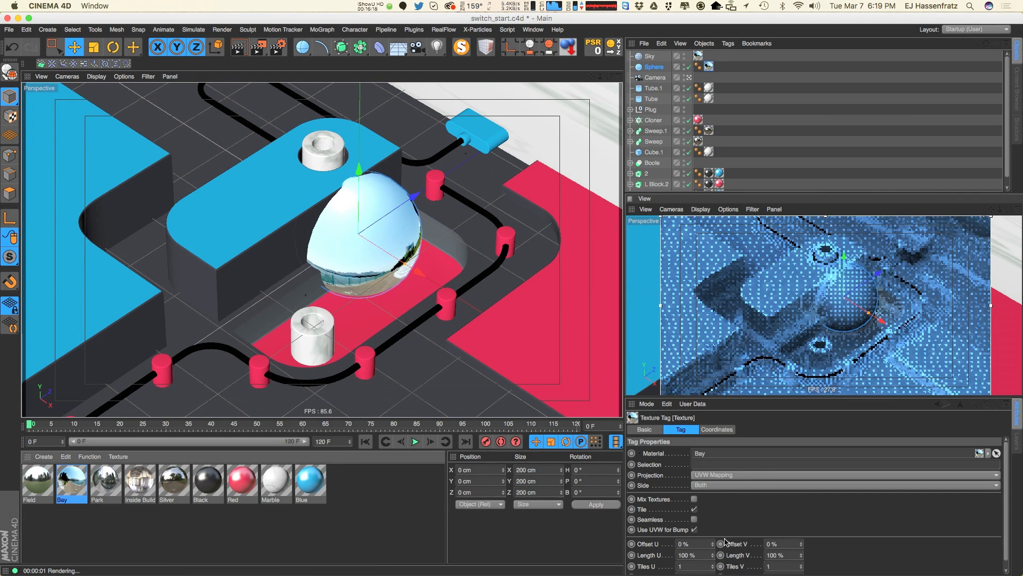
- Try out texture offsets on the sphere's Bay tag, ending with Offset U at 30% and Offset V at 0%
{"action": "left_click_drag", "start_coordinate": [715, 547], "coordinate": [722, 523]}
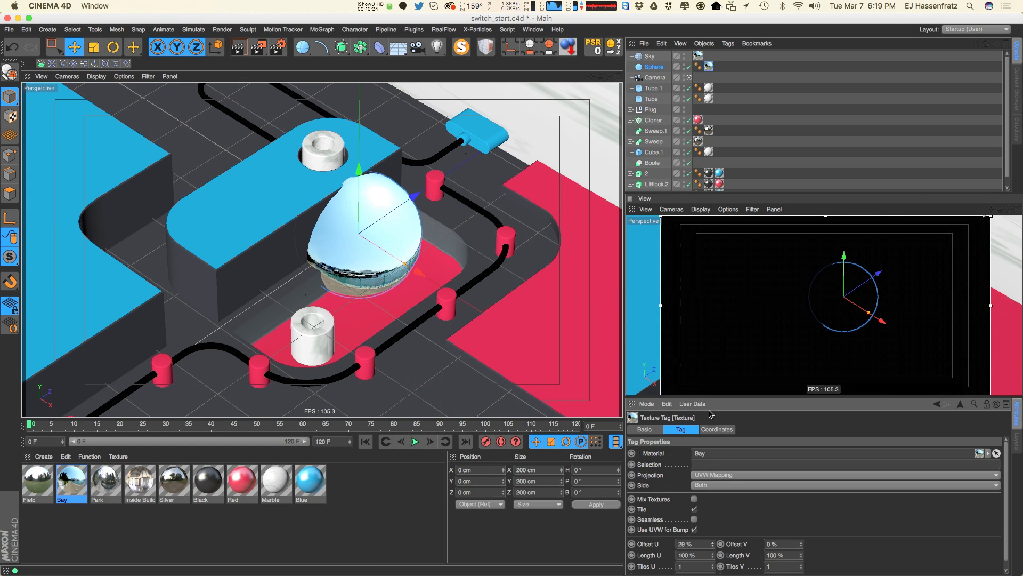
{"action": "left_click_drag", "start_coordinate": [801, 543], "coordinate": [632, 540]}
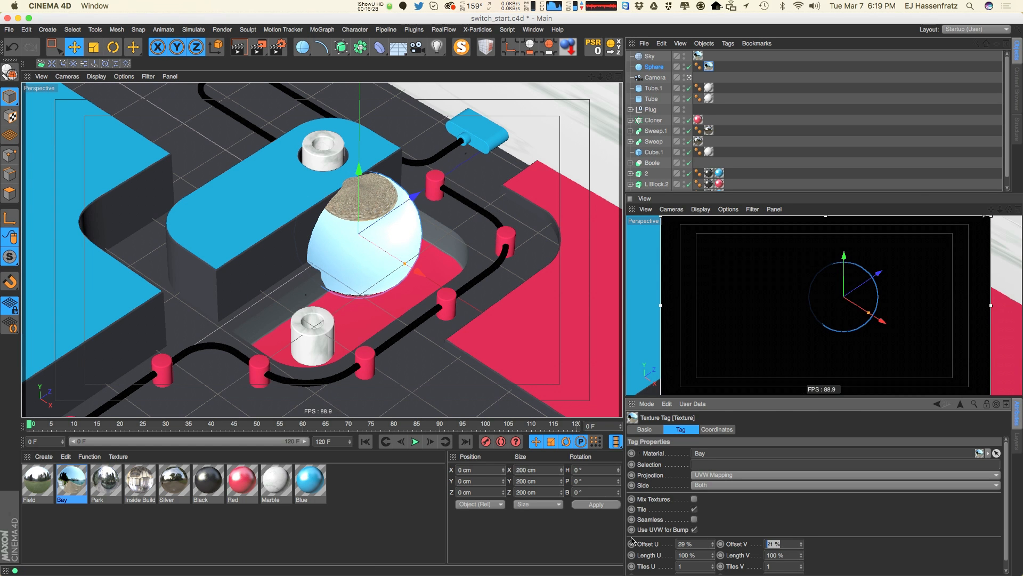
{"action": "type", "text": "0"}
{"action": "key", "text": "Return"}
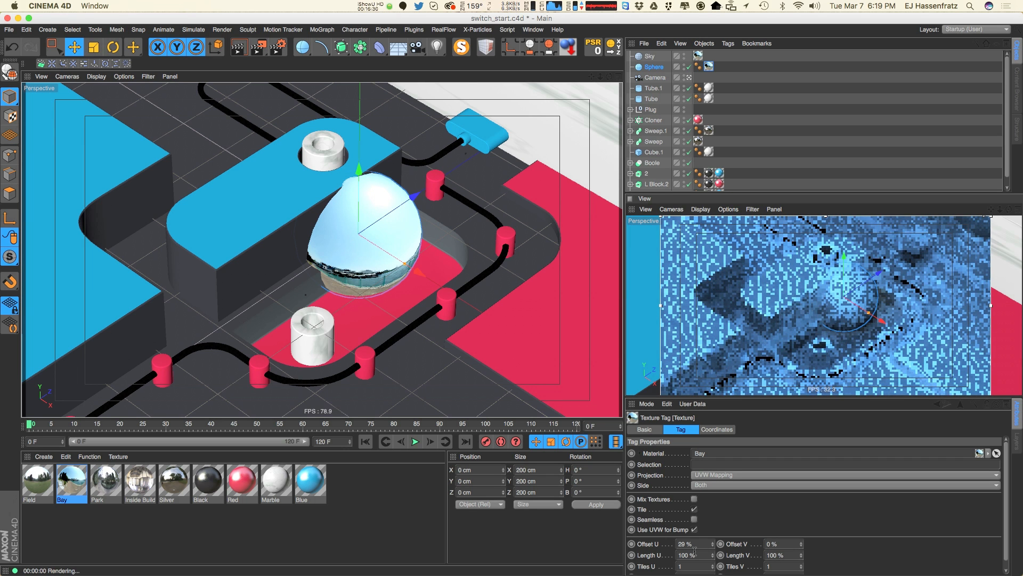
{"action": "left_click", "coordinate": [685, 543]}
{"action": "type", "text": "30"}
{"action": "key", "text": "Return"}
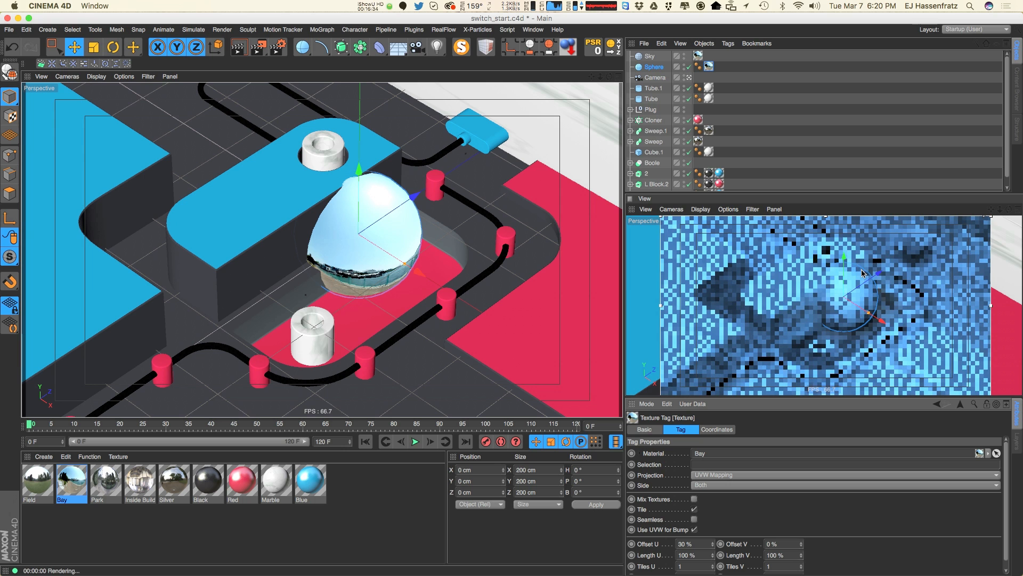
- Disable the Sphere and set Offset U to 30% on the Sky object's Bay texture tag
{"action": "left_click", "coordinate": [689, 66]}
{"action": "left_click", "coordinate": [698, 55]}
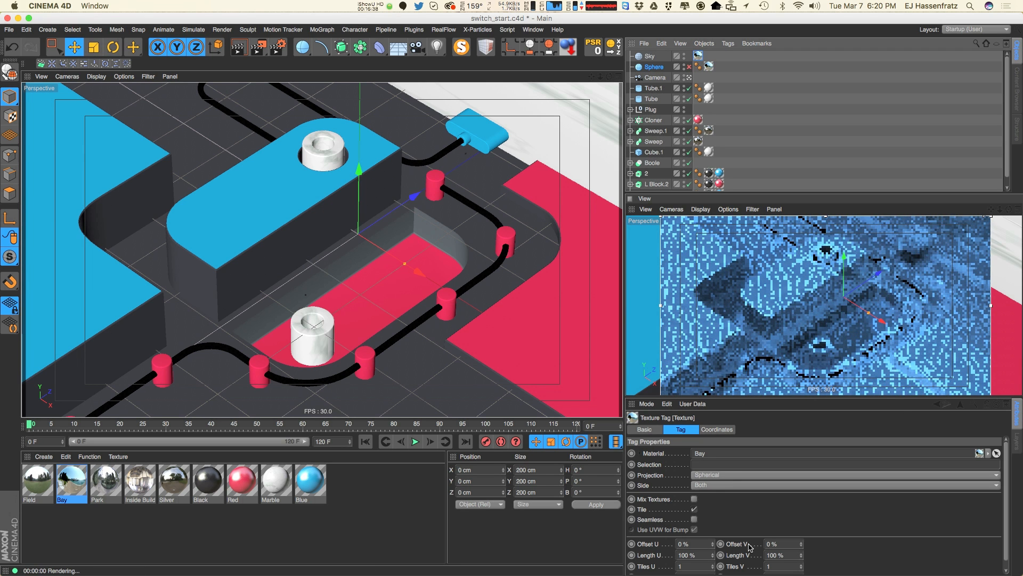
{"action": "left_click_drag", "start_coordinate": [702, 543], "coordinate": [352, 561]}
{"action": "type", "text": "30"}
{"action": "key", "text": "Return"}
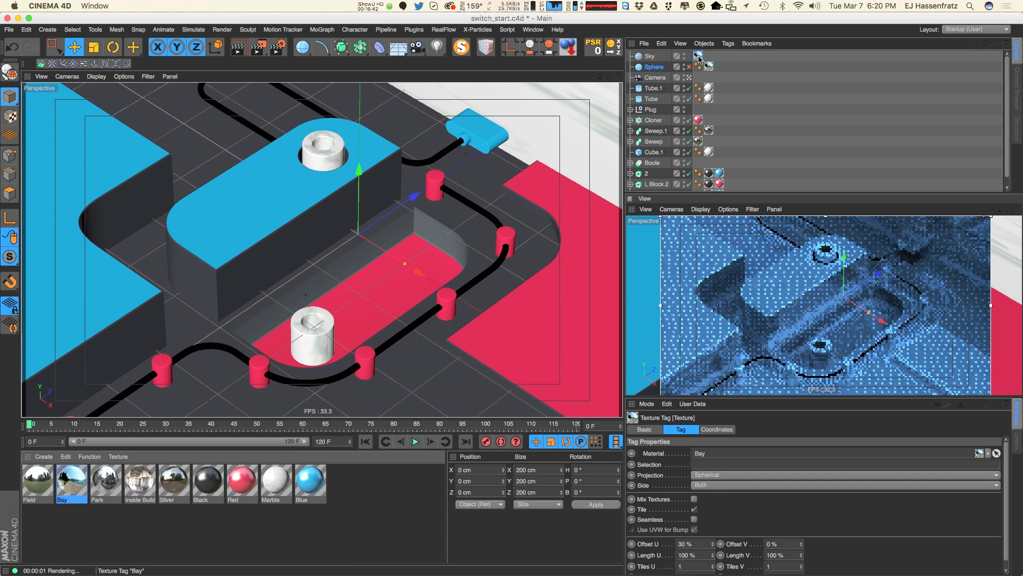
- Select the Sky object, open the render settings and set Global Illumination's secondary method to Light Mapping
{"action": "left_click", "coordinate": [649, 57]}
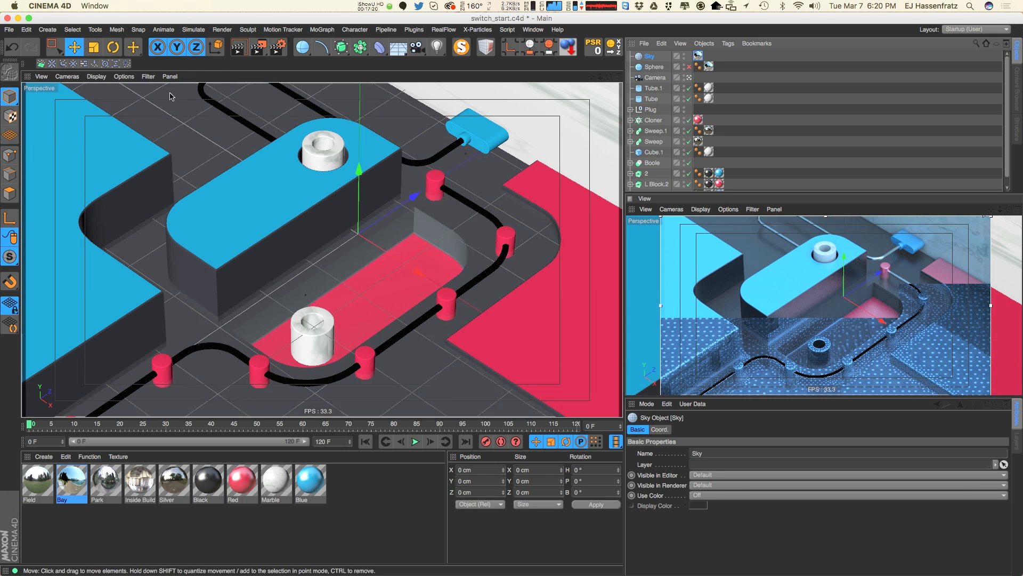
{"action": "left_click", "coordinate": [279, 48]}
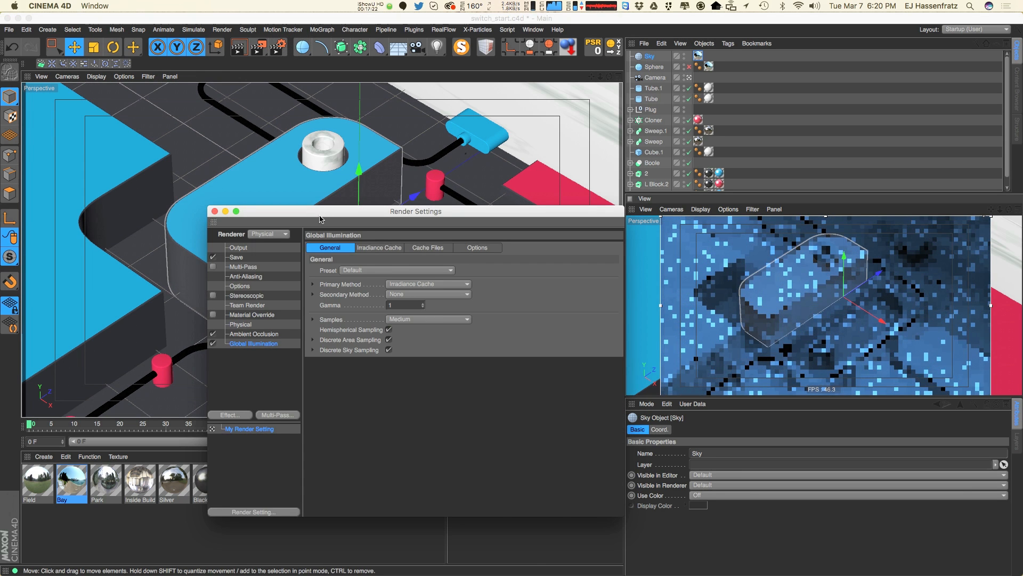
{"action": "left_click_drag", "start_coordinate": [321, 212], "coordinate": [295, 172]}
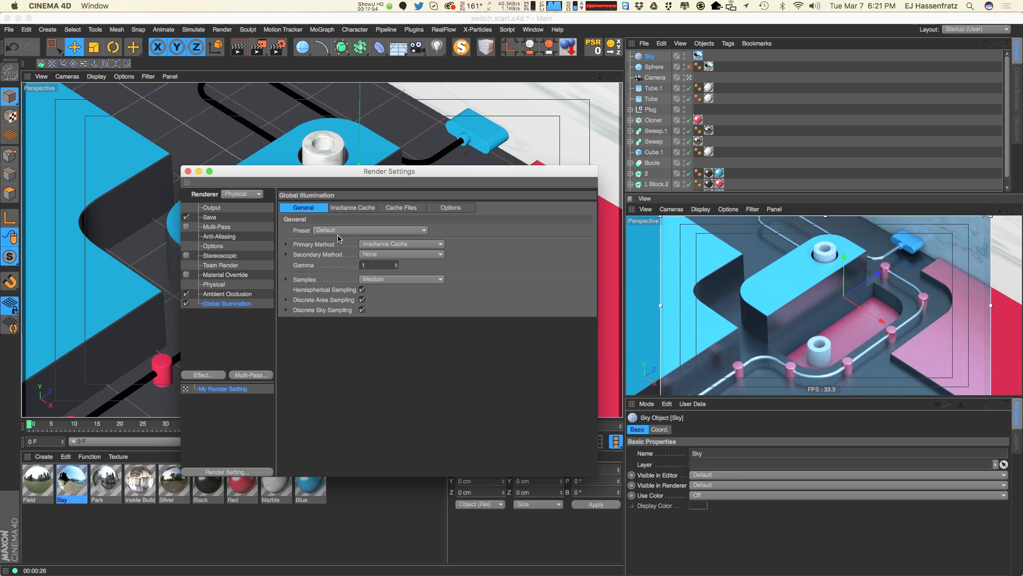
{"action": "left_click", "coordinate": [404, 254]}
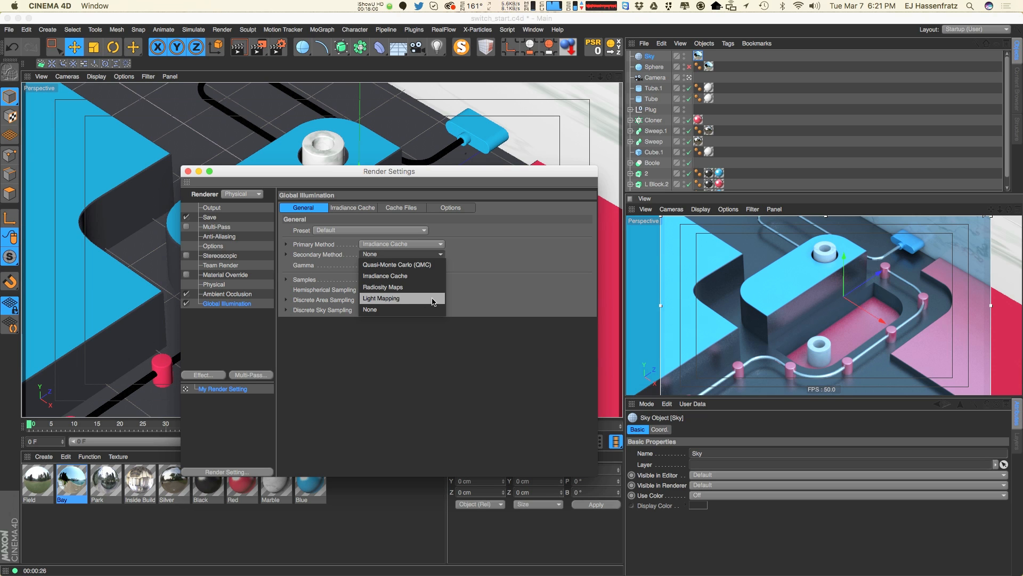
{"action": "left_click", "coordinate": [448, 289]}
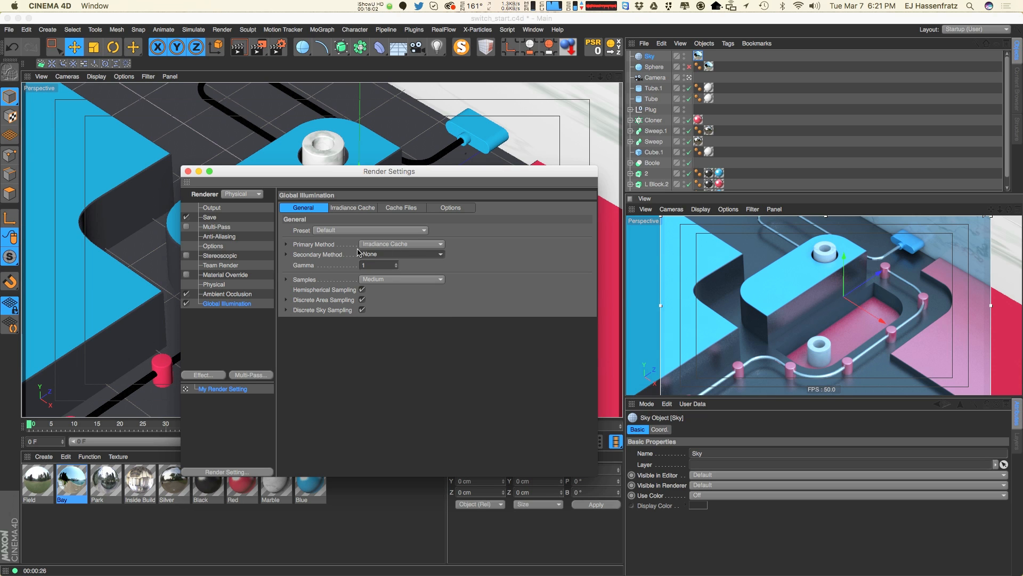
{"action": "left_click", "coordinate": [413, 255]}
{"action": "left_click", "coordinate": [412, 295]}
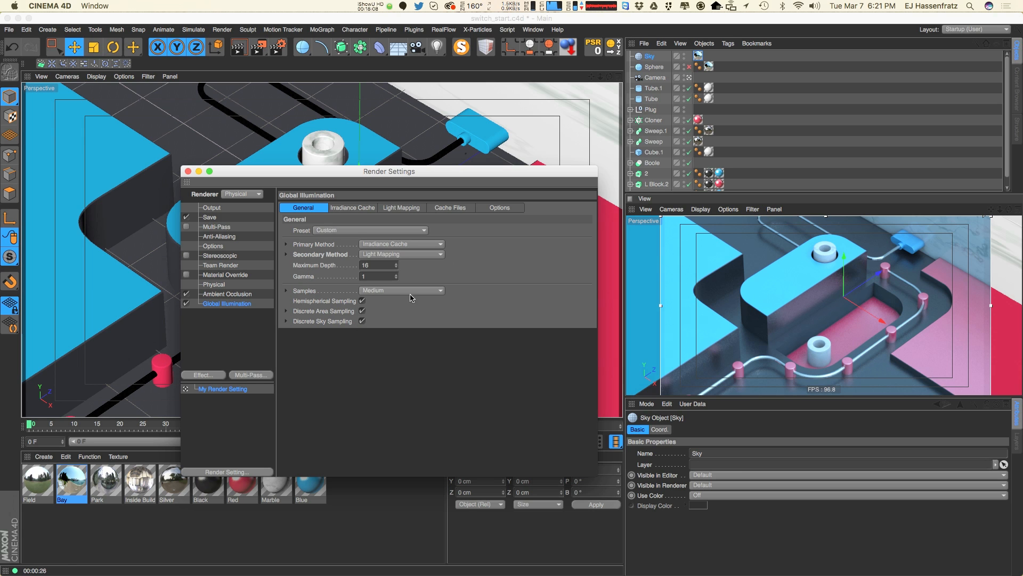
{"action": "key", "text": "super+r"}
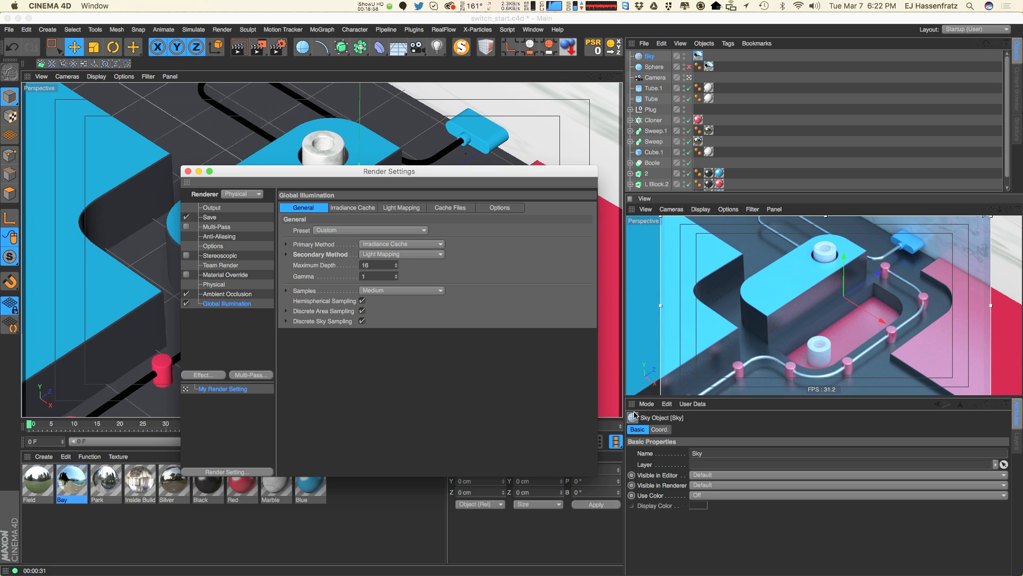
- Set the Global Illumination maximum depth to 4 and its samples to Low
{"action": "left_click", "coordinate": [634, 414]}
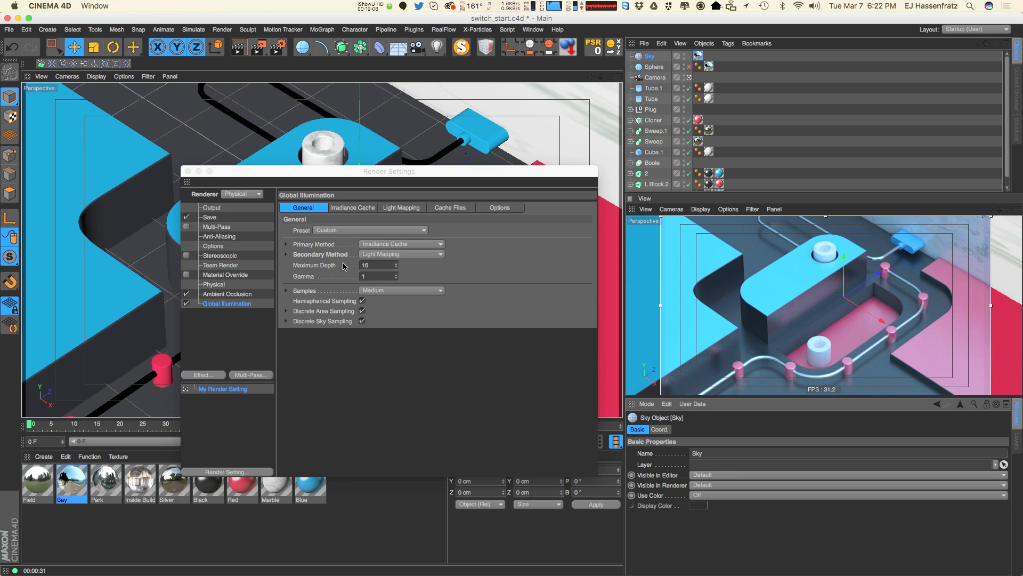
{"action": "left_click_drag", "start_coordinate": [370, 266], "coordinate": [111, 274]}
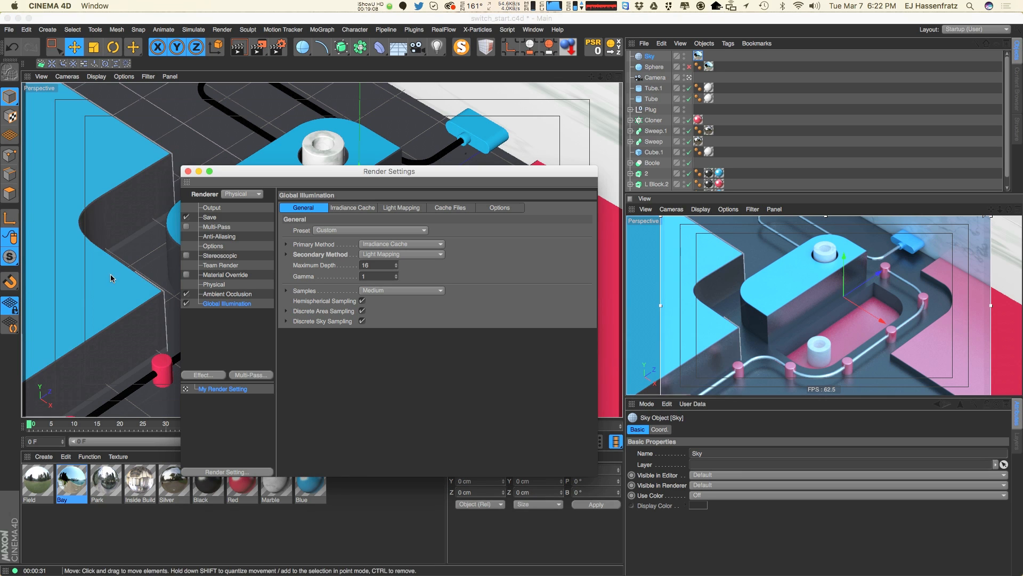
{"action": "left_click_drag", "start_coordinate": [370, 266], "coordinate": [266, 270]}
{"action": "key", "text": "Return"}
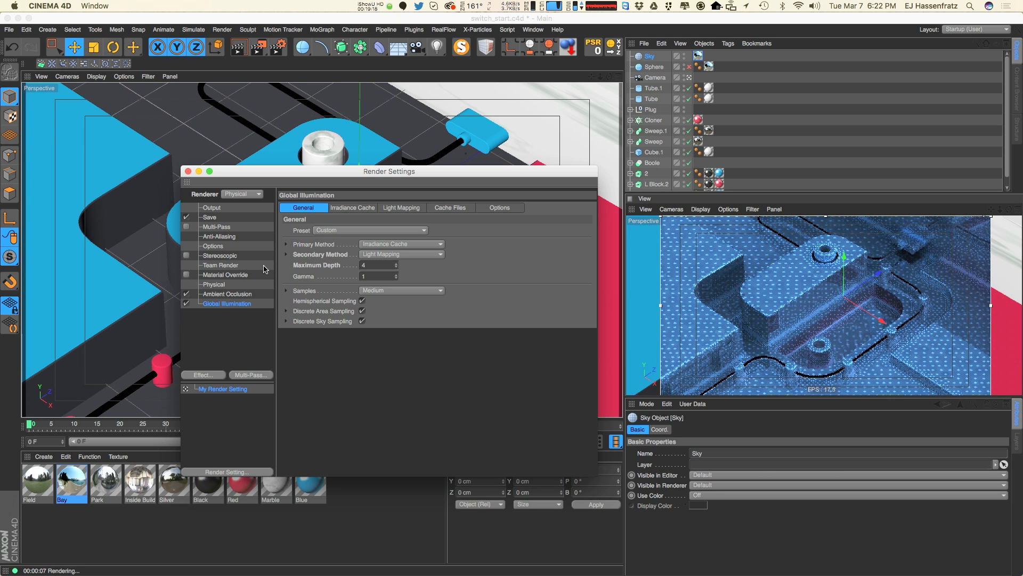
{"action": "left_click", "coordinate": [402, 290]}
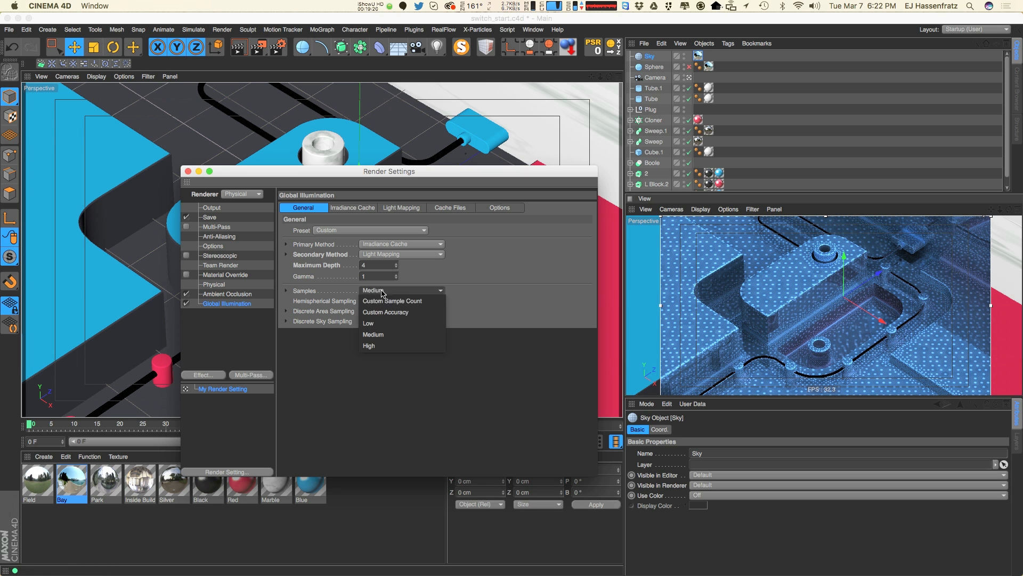
{"action": "left_click", "coordinate": [393, 319]}
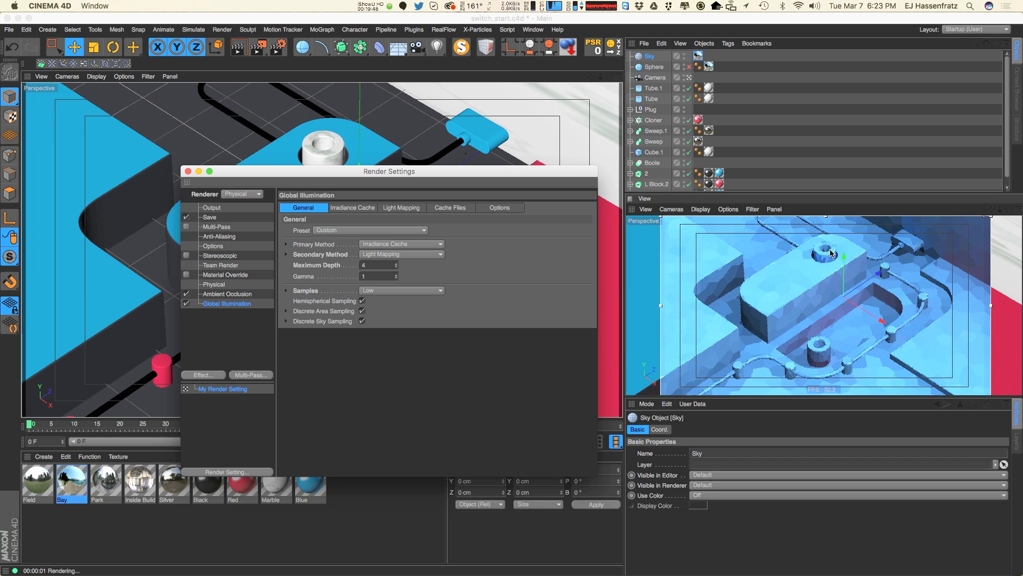
- Try a Global Illumination maximum depth of 32 and check the preview render
{"action": "left_click", "coordinate": [388, 255]}
{"action": "left_click", "coordinate": [326, 257]}
{"action": "double_click", "coordinate": [377, 265]}
{"action": "type", "text": "32"}
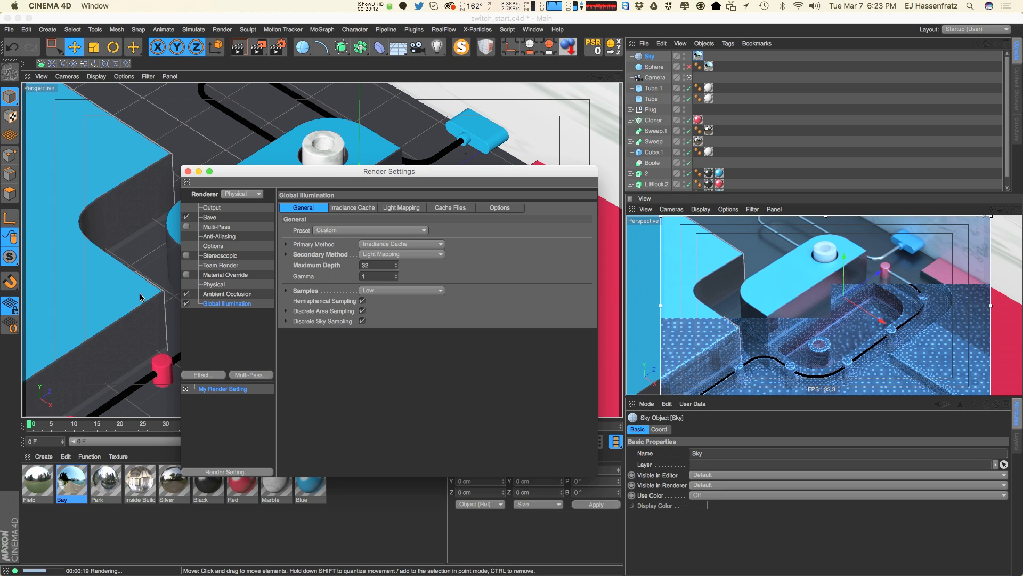
{"action": "left_click", "coordinate": [140, 297]}
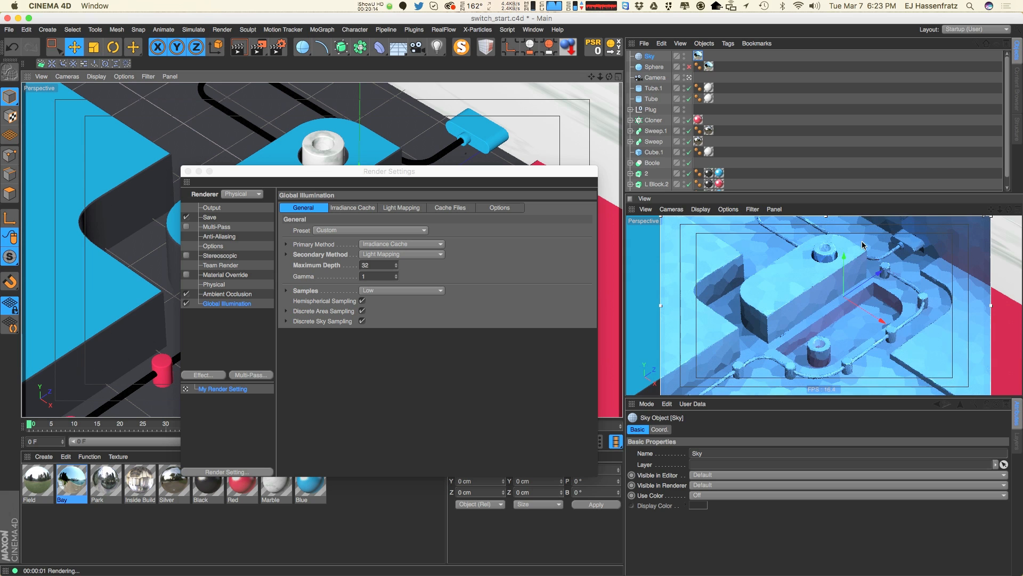
{"action": "left_click", "coordinate": [784, 289]}
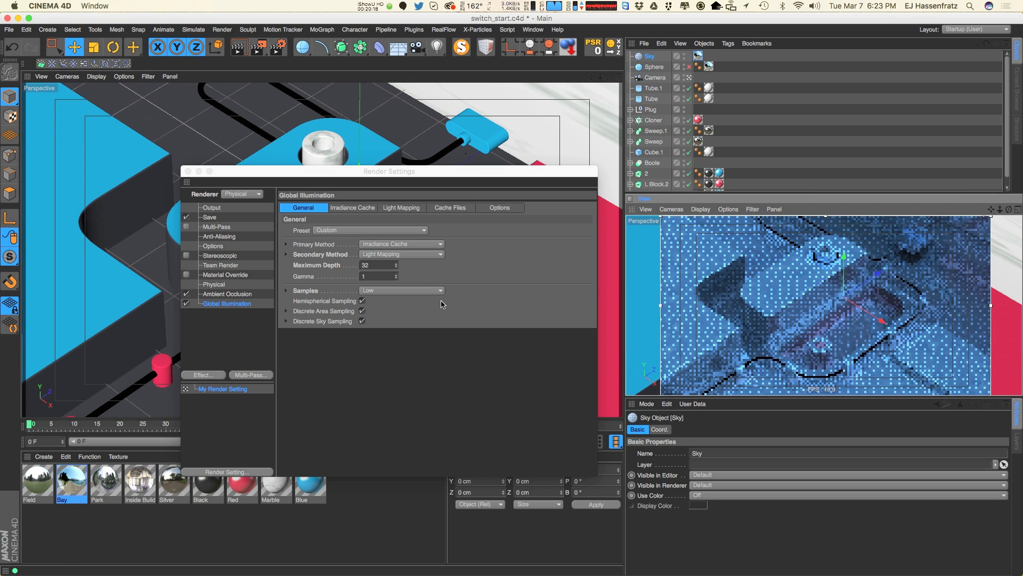
- Set the Global Illumination maximum depth to 16
{"action": "double_click", "coordinate": [372, 264]}
{"action": "type", "text": "16"}
{"action": "key", "text": "Return"}
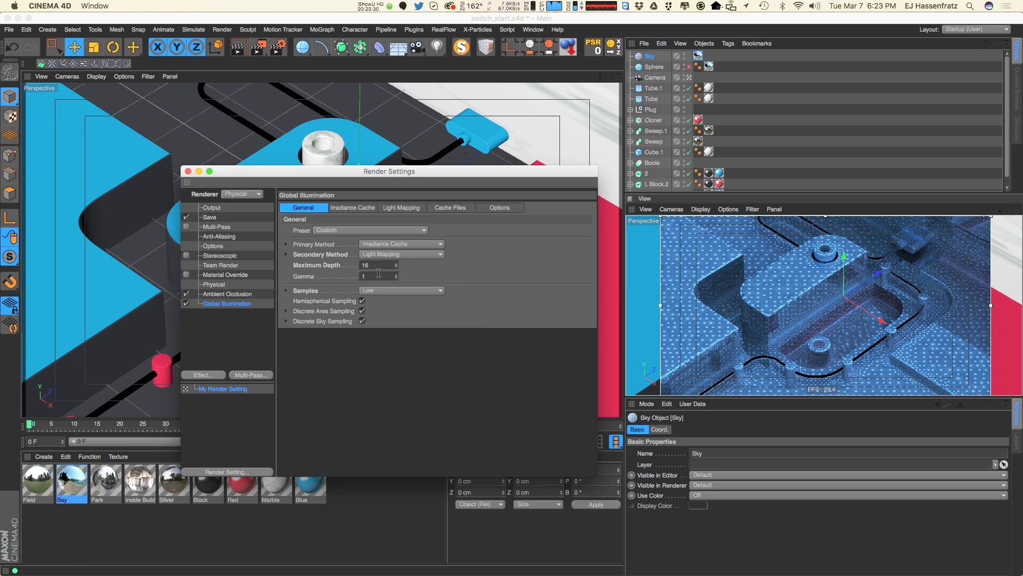
- Try a Global Illumination gamma of 2.2, and set it back to 1
{"action": "left_click_drag", "start_coordinate": [369, 276], "coordinate": [357, 277]}
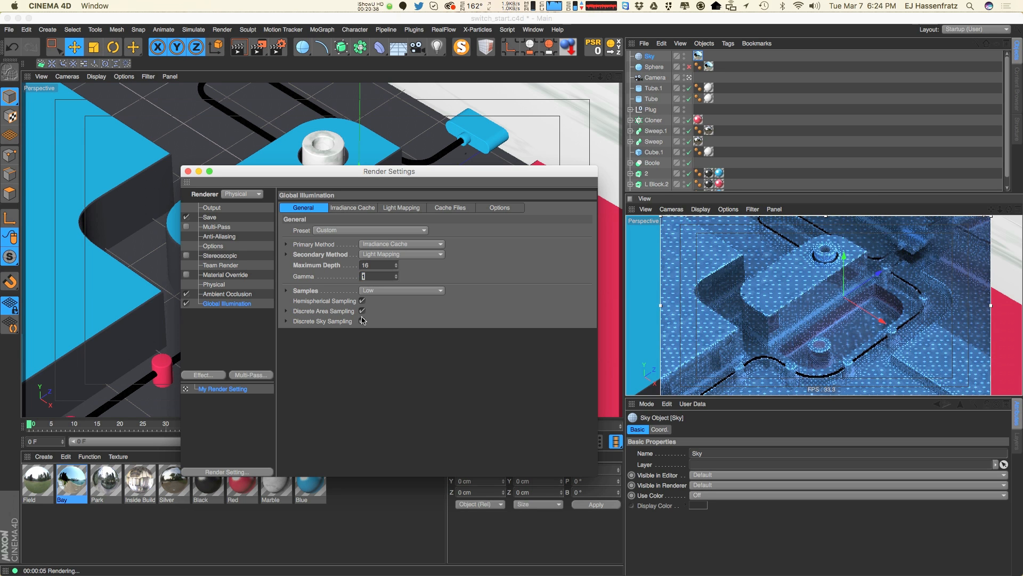
{"action": "type", "text": "2"}
{"action": "key", "text": "Return"}
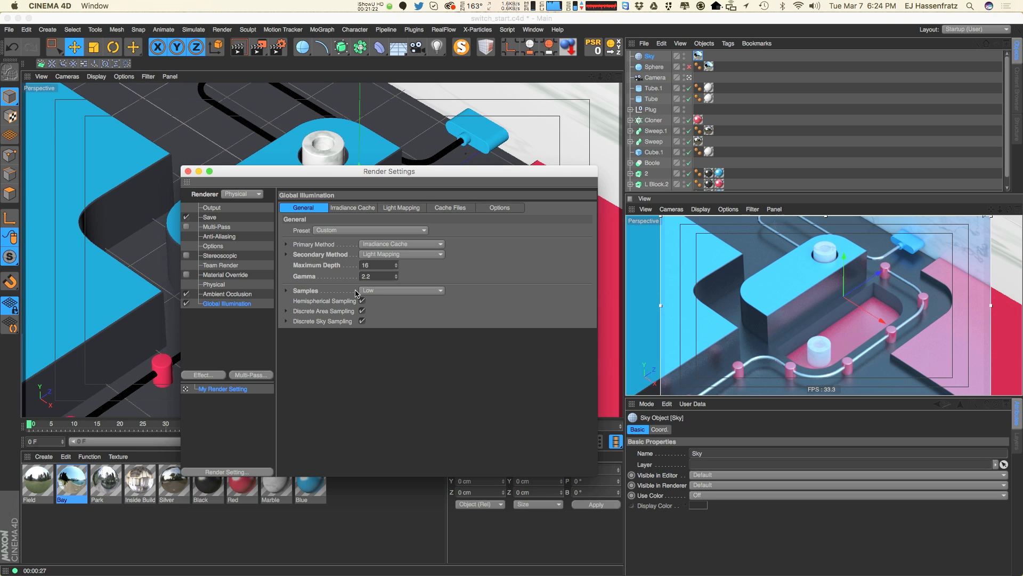
{"action": "left_click_drag", "start_coordinate": [370, 276], "coordinate": [291, 274]}
{"action": "key", "text": "super+r"}
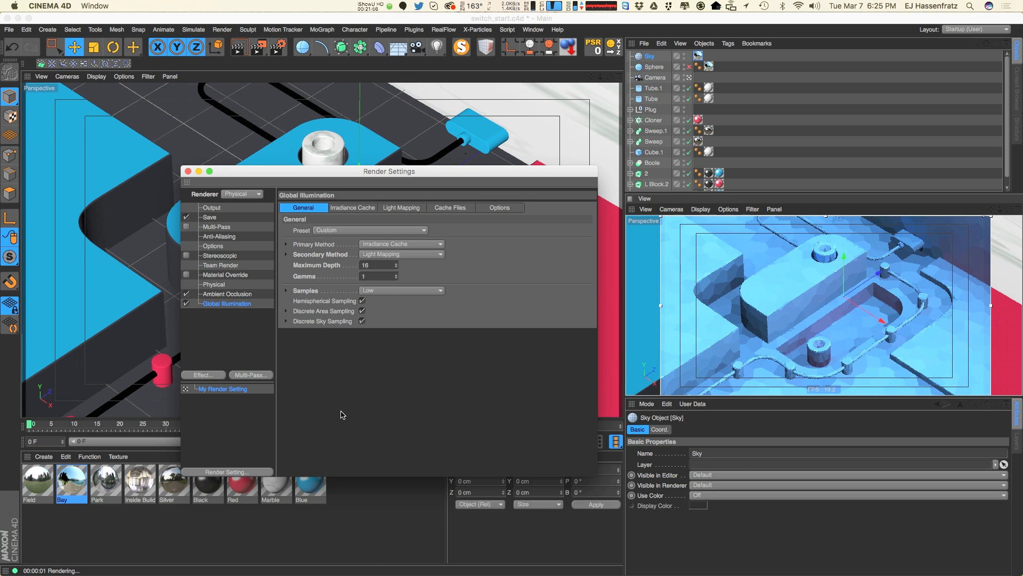
- Set the Physical renderer's maximum blurriness subdivision to 3
{"action": "left_click", "coordinate": [215, 284]}
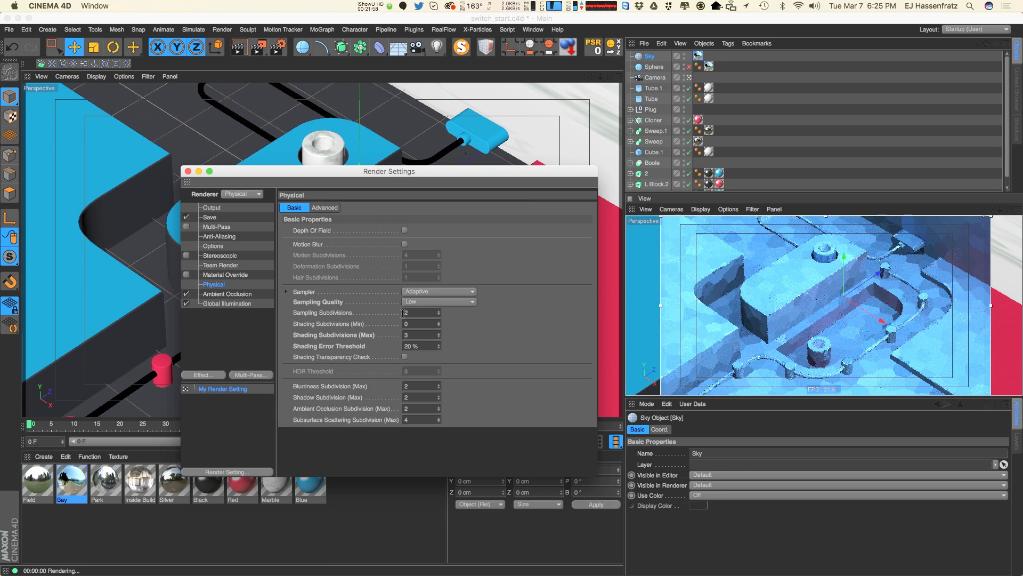
{"action": "double_click", "coordinate": [409, 397]}
{"action": "key", "text": "Return"}
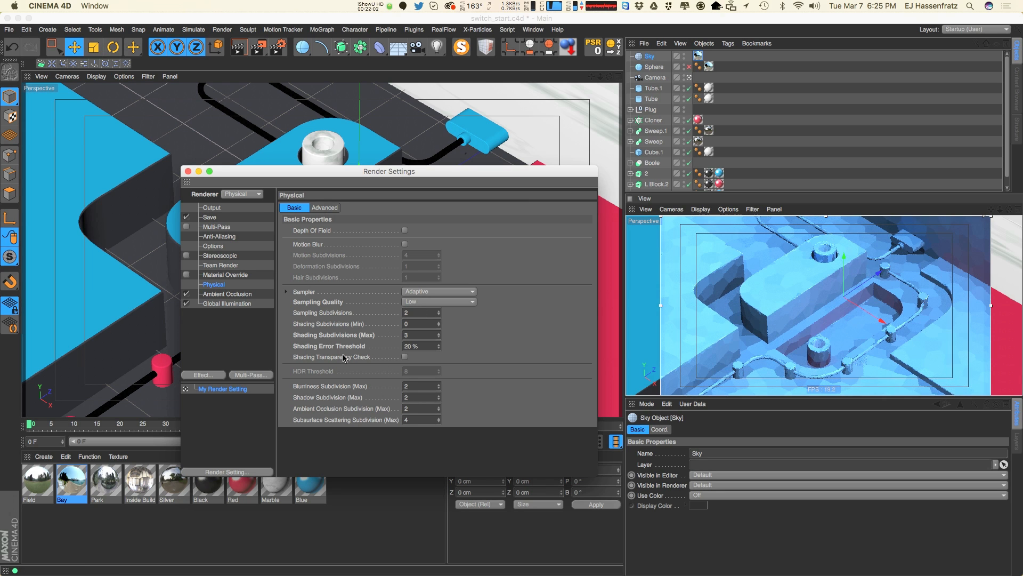
{"action": "type", "text": "3"}
{"action": "key", "text": "Return"}
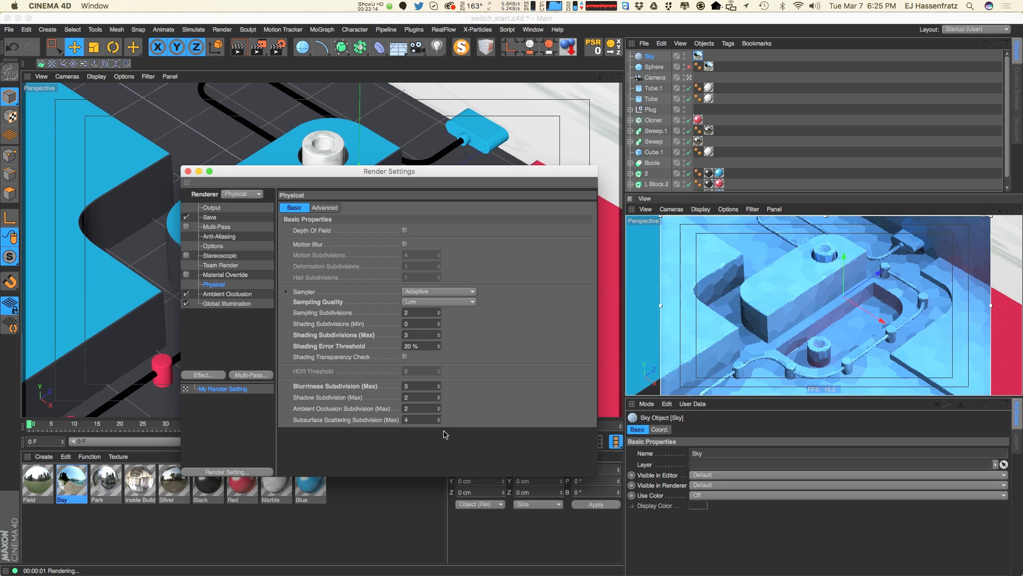
{"action": "left_click", "coordinate": [470, 292]}
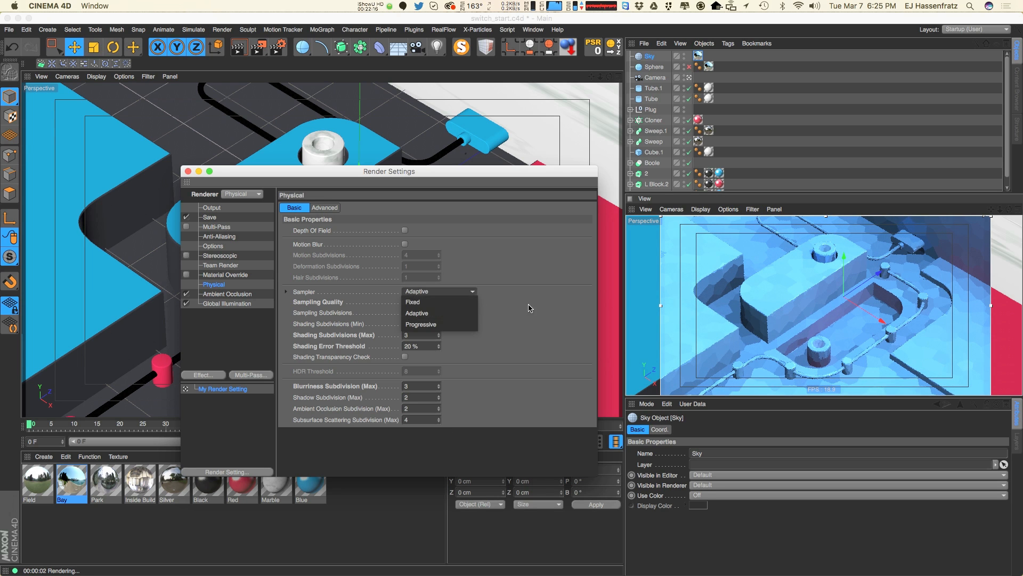
{"action": "left_click", "coordinate": [515, 308]}
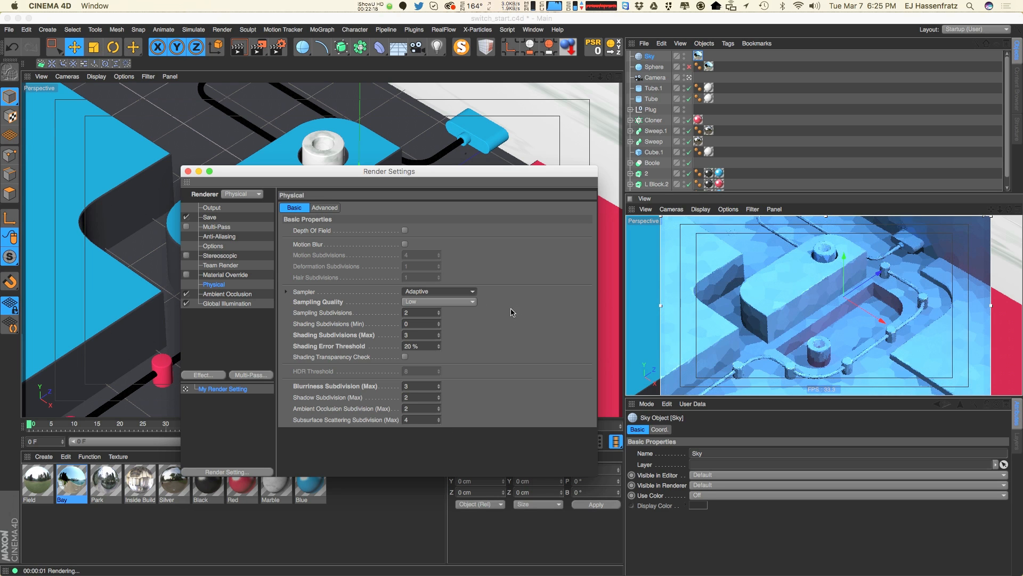
{"action": "left_click", "coordinate": [427, 312]}
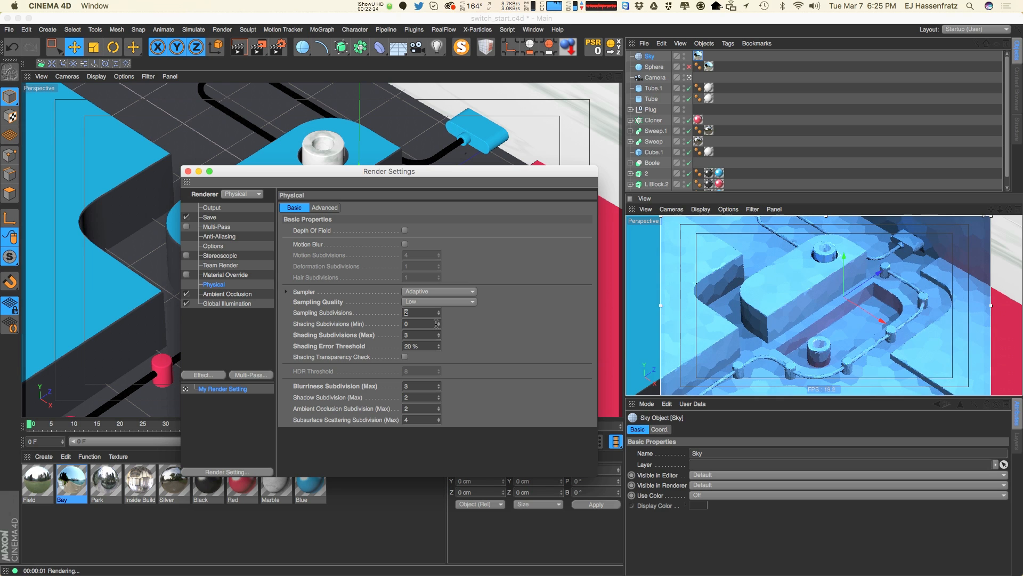
{"action": "left_click", "coordinate": [468, 325]}
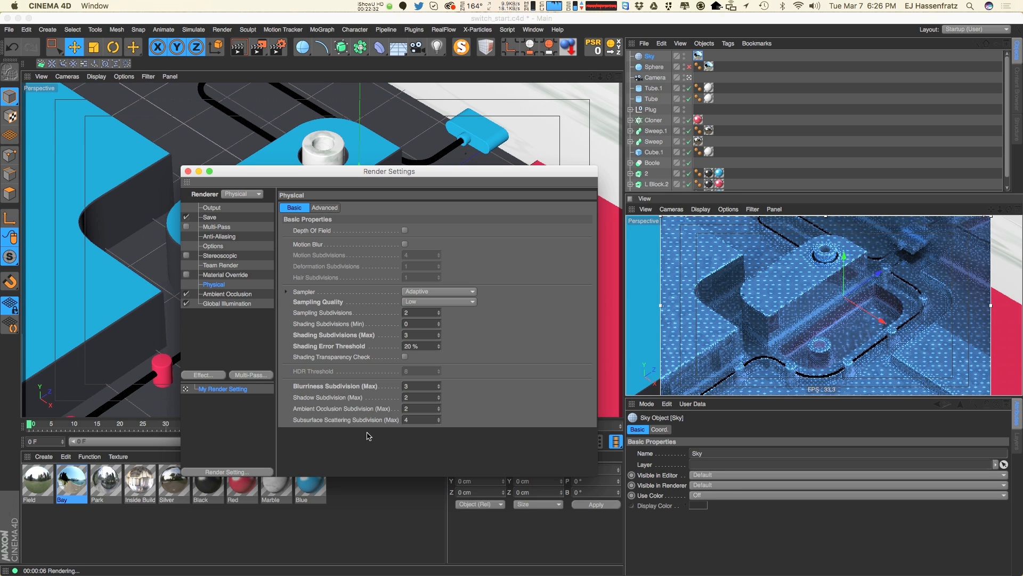
- Try Physical sampling subdivisions of 4 with shading subdivisions of 2 minimum and 4 maximum, and return the sampling quality to Low
{"action": "mouse_move", "coordinate": [413, 313]}
{"action": "left_mouse_down"}
{"action": "mouse_move", "coordinate": [392, 312]}
{"action": "mouse_move", "coordinate": [393, 334]}
{"action": "left_mouse_up"}
{"action": "type", "text": "424"}
{"action": "key", "text": "Return"}
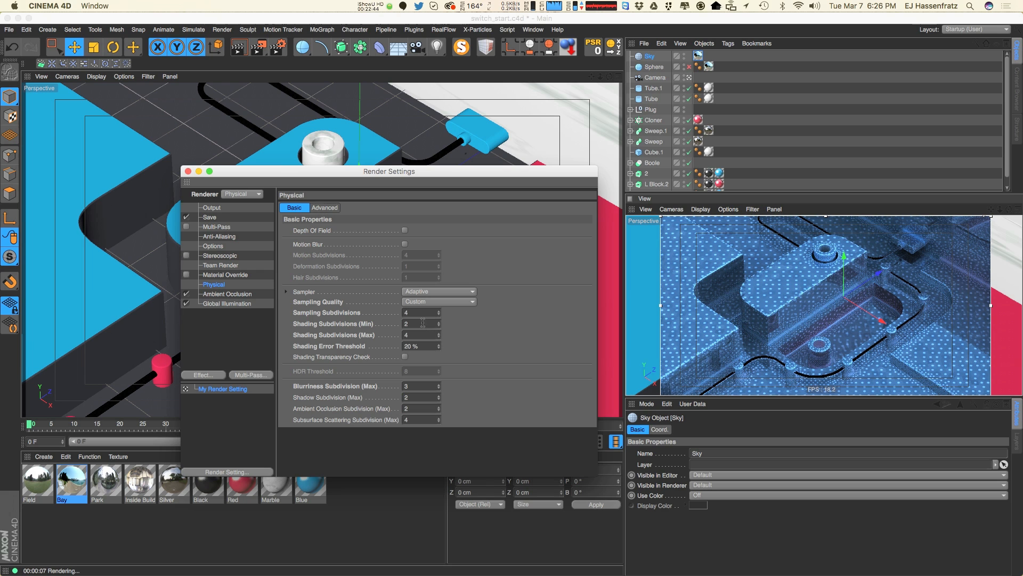
{"action": "left_click", "coordinate": [426, 302]}
{"action": "left_click", "coordinate": [510, 332]}
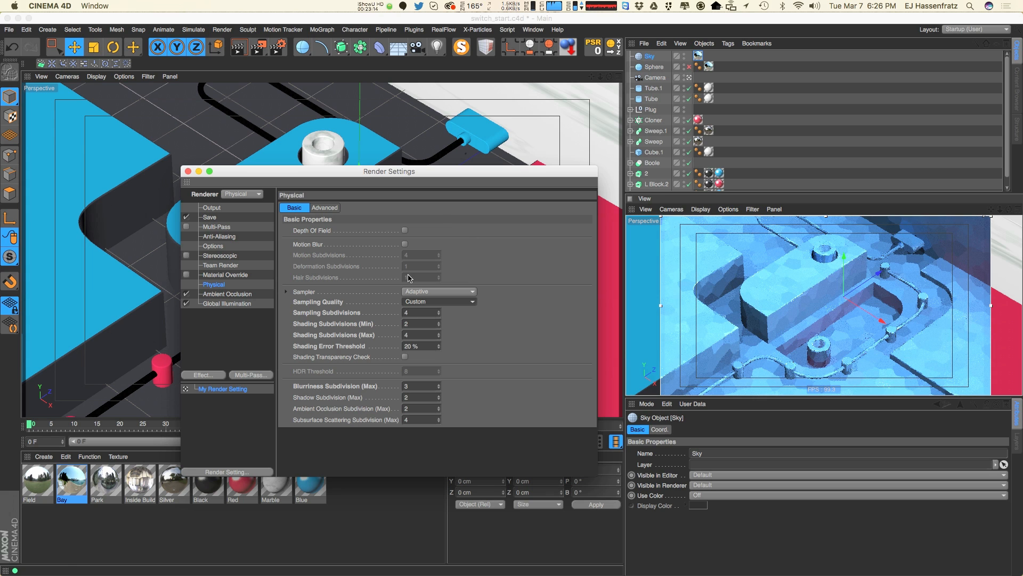
{"action": "left_click", "coordinate": [438, 302]}
{"action": "left_click", "coordinate": [413, 312]}
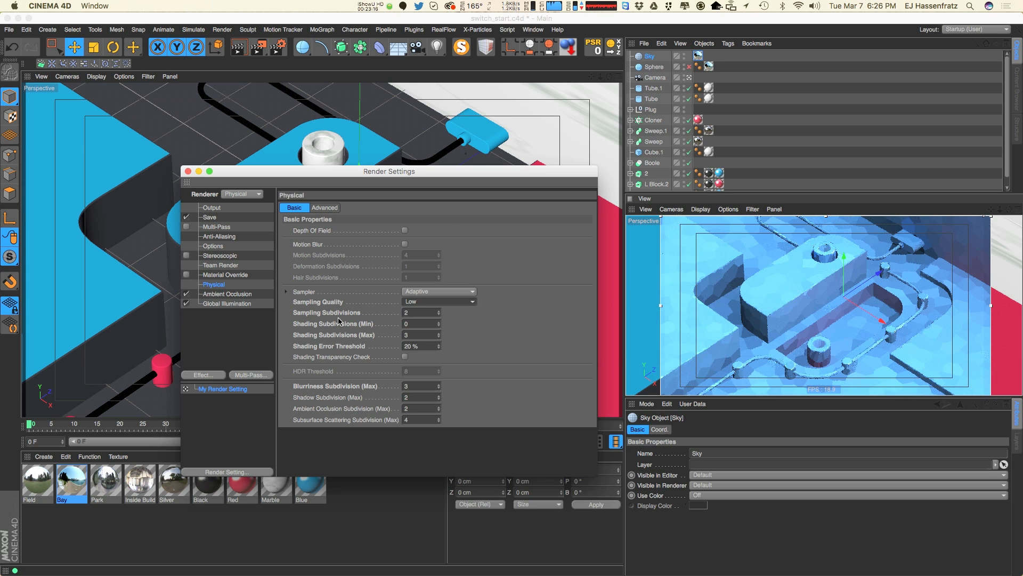
- Set the Global Illumination primary method's saturation to 200% and its intensity to 150%
{"action": "left_click", "coordinate": [227, 303]}
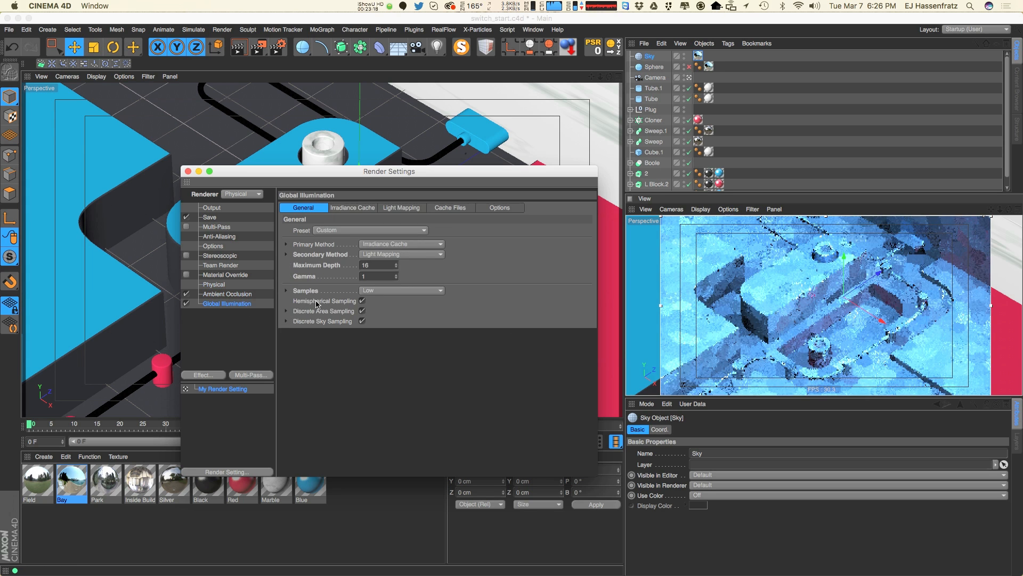
{"action": "left_click", "coordinate": [287, 244]}
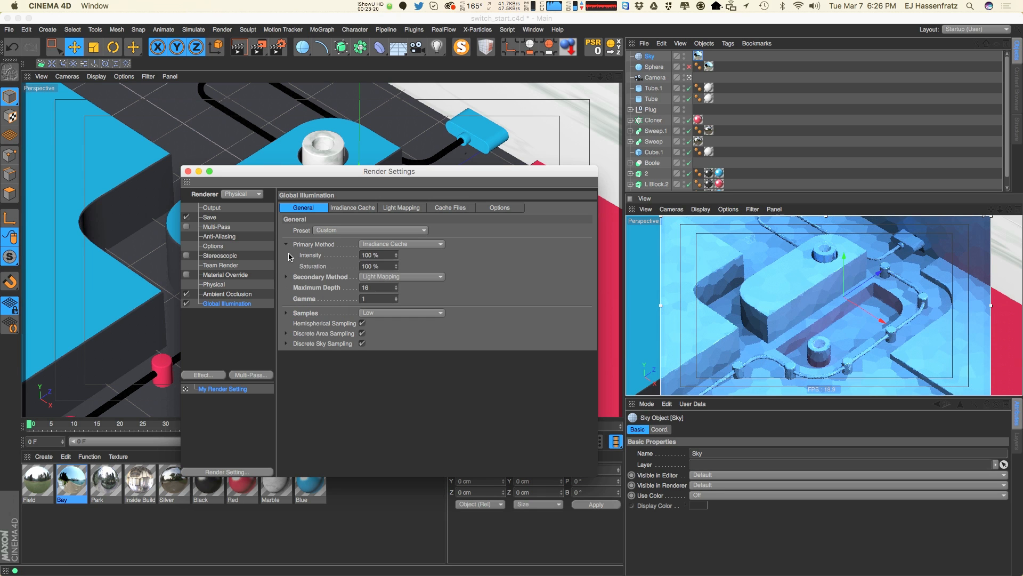
{"action": "left_click", "coordinate": [374, 254]}
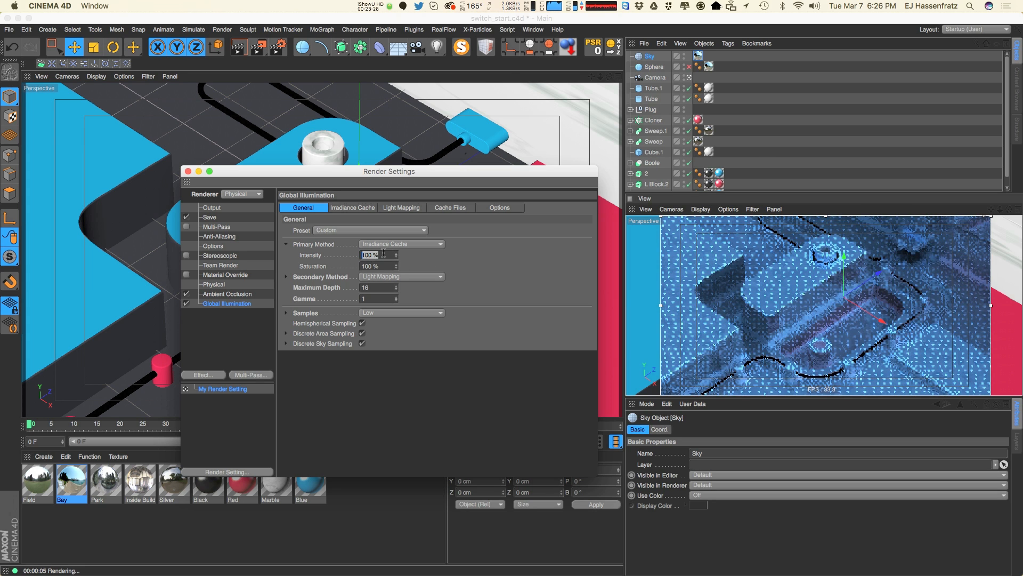
{"action": "key", "text": "Tab"}
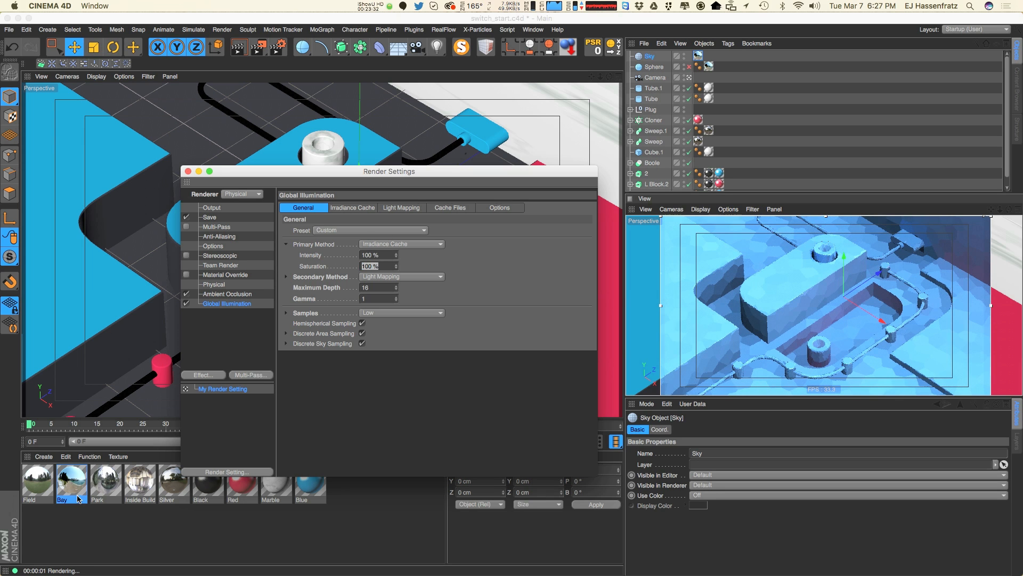
{"action": "type", "text": "200"}
{"action": "key", "text": "Return"}
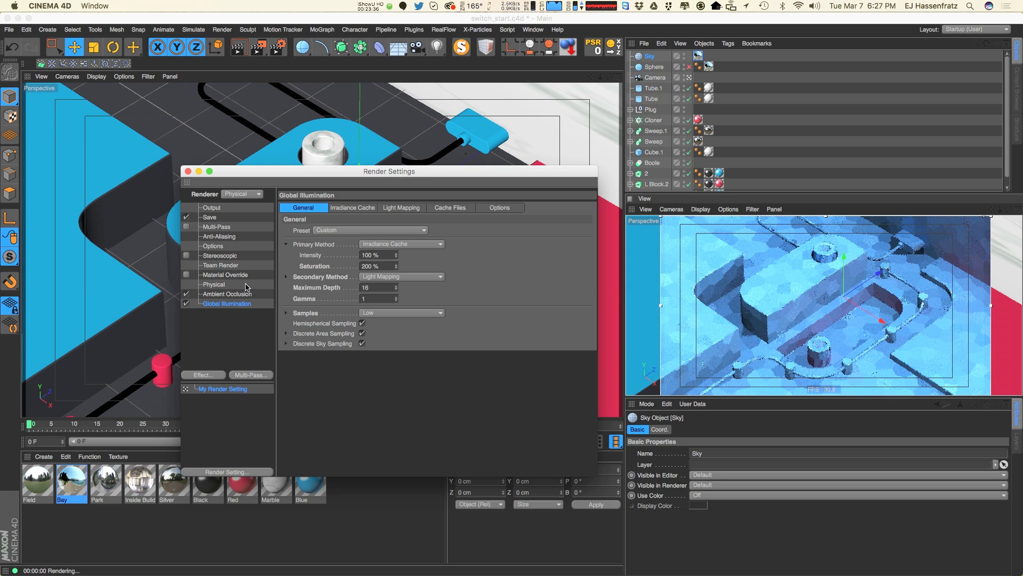
{"action": "left_click_drag", "start_coordinate": [380, 255], "coordinate": [160, 274]}
{"action": "type", "text": "150"}
{"action": "key", "text": "Return"}
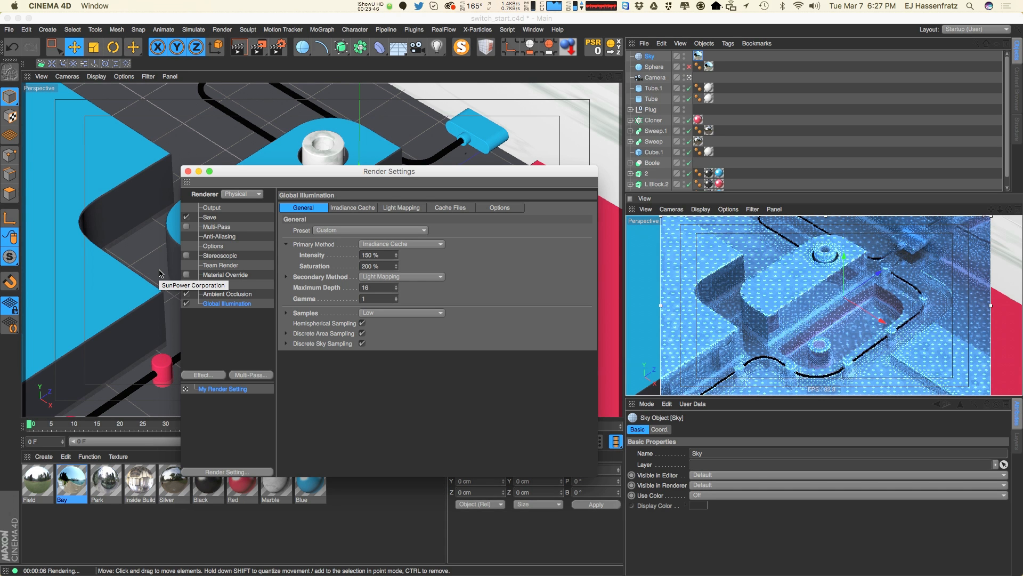
- Expand the Global Illumination secondary method and sample details, and set the primary method's saturation to 100%
{"action": "left_click", "coordinate": [159, 273]}
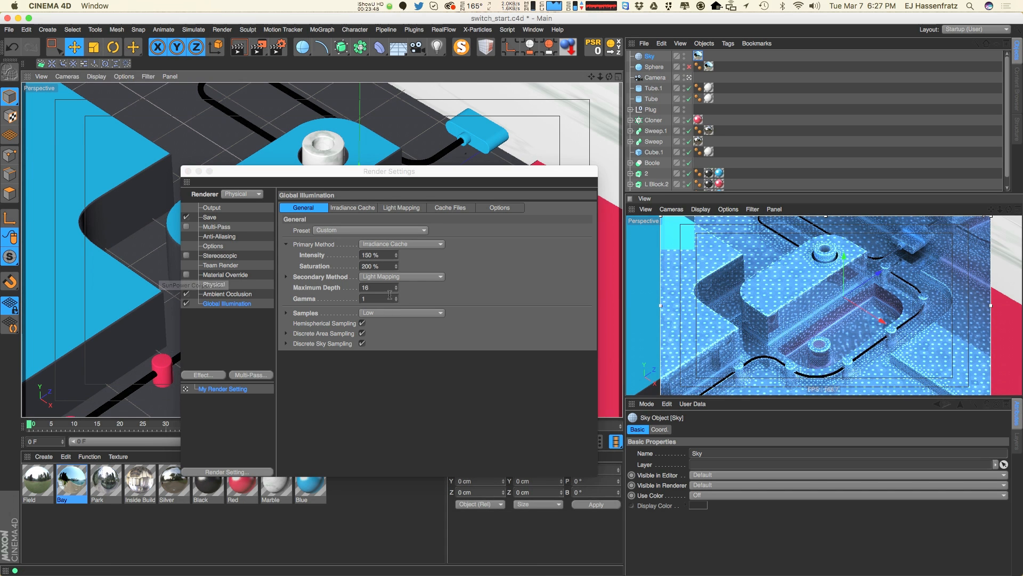
{"action": "left_click", "coordinate": [469, 445]}
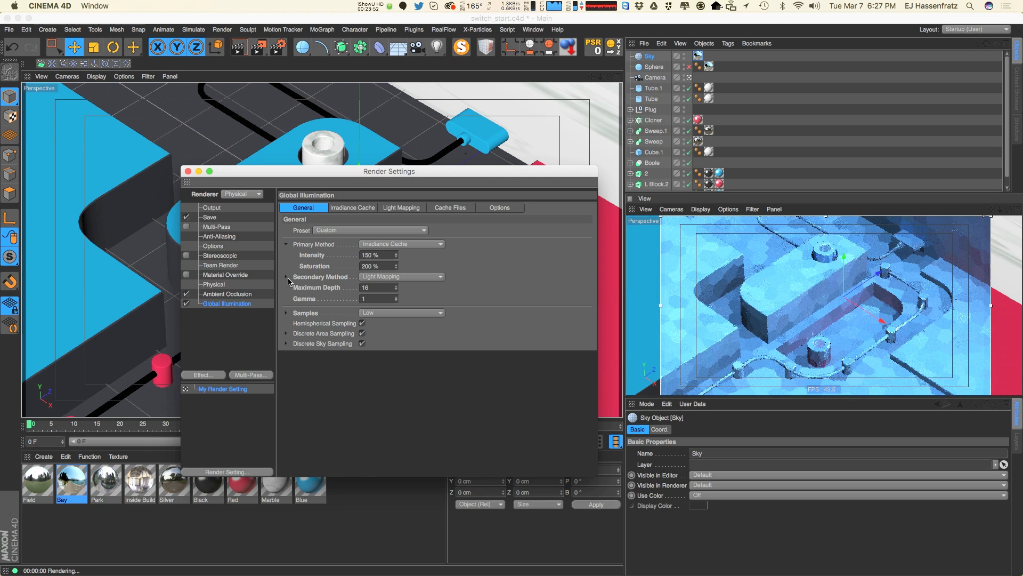
{"action": "left_click", "coordinate": [286, 277]}
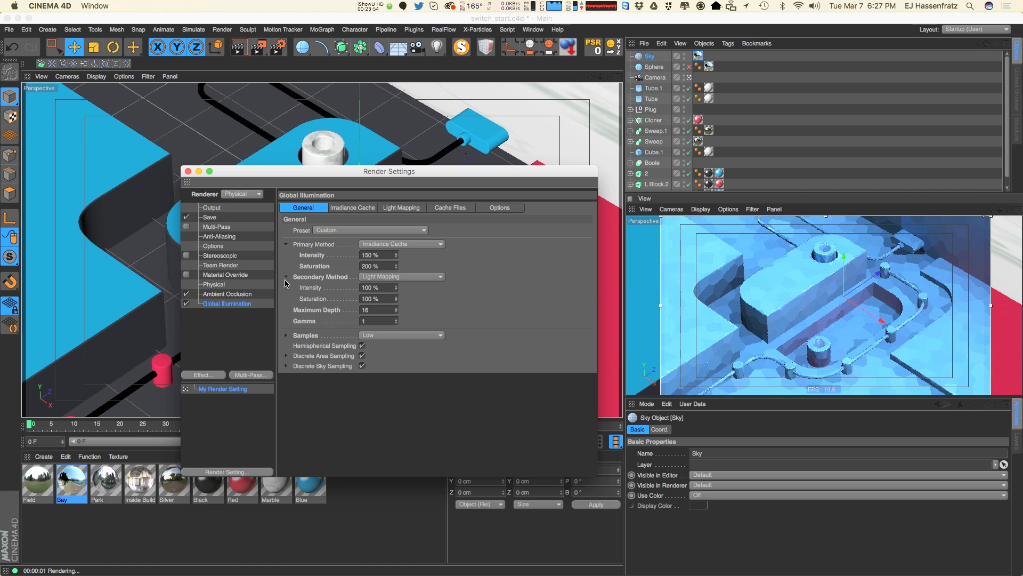
{"action": "left_click", "coordinate": [287, 335]}
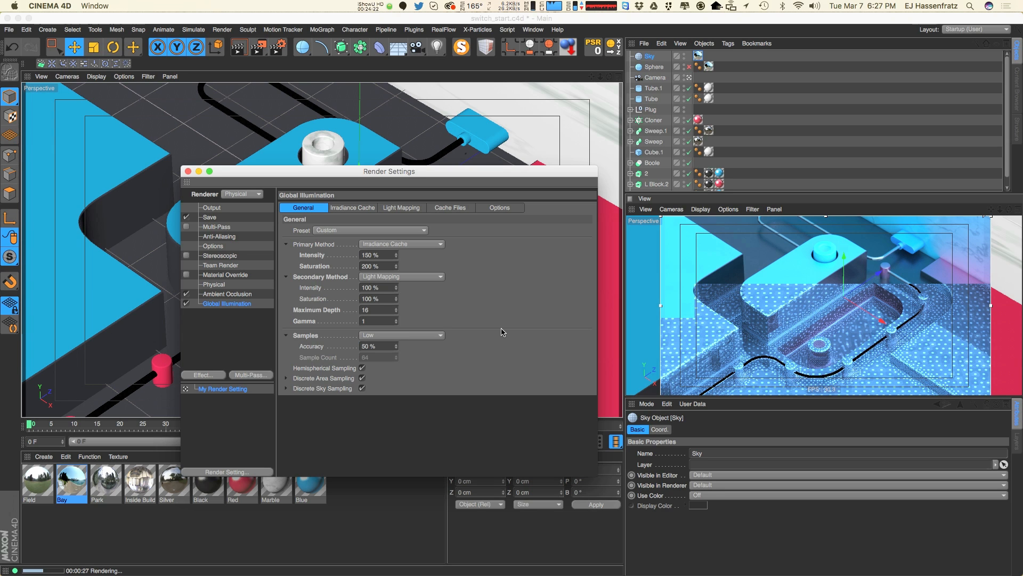
{"action": "left_click", "coordinate": [373, 266]}
{"action": "type", "text": "1"}
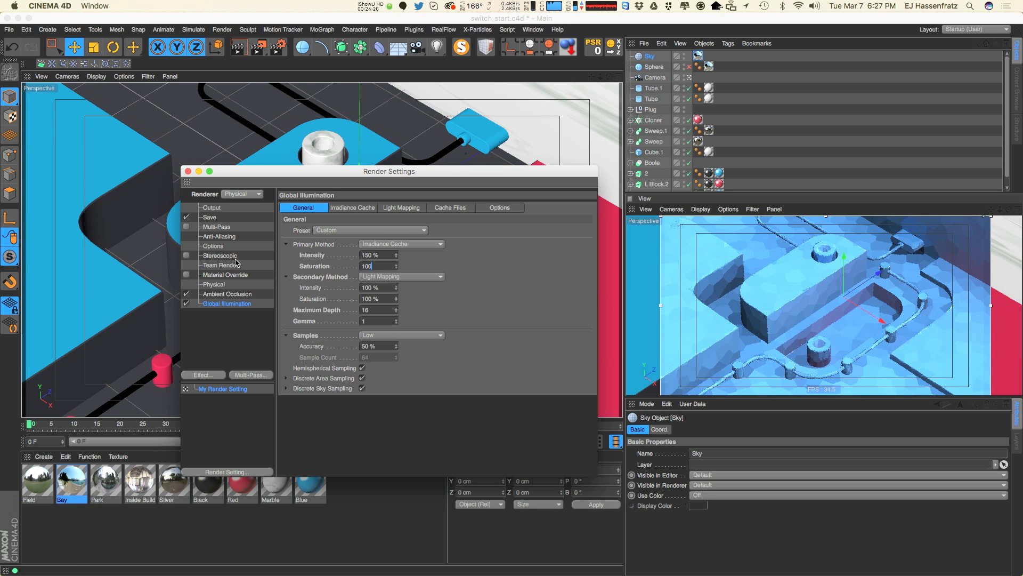
{"action": "type", "text": "00"}
{"action": "key", "text": "Return"}
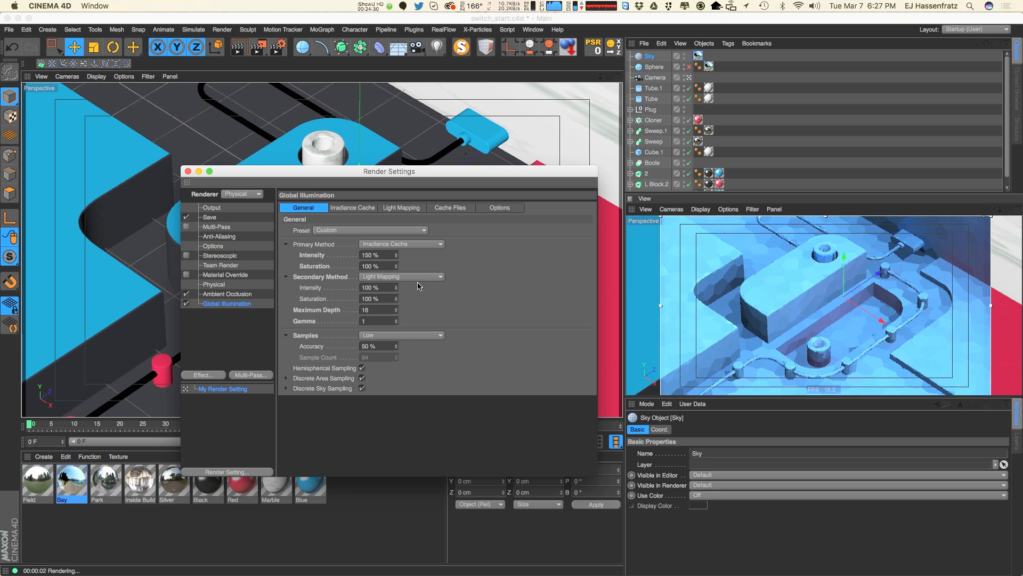
- Set the Global Illumination maximum depth to 4 and disable Ambient Occlusion
{"action": "double_click", "coordinate": [376, 310]}
{"action": "type", "text": "4"}
{"action": "key", "text": "Return"}
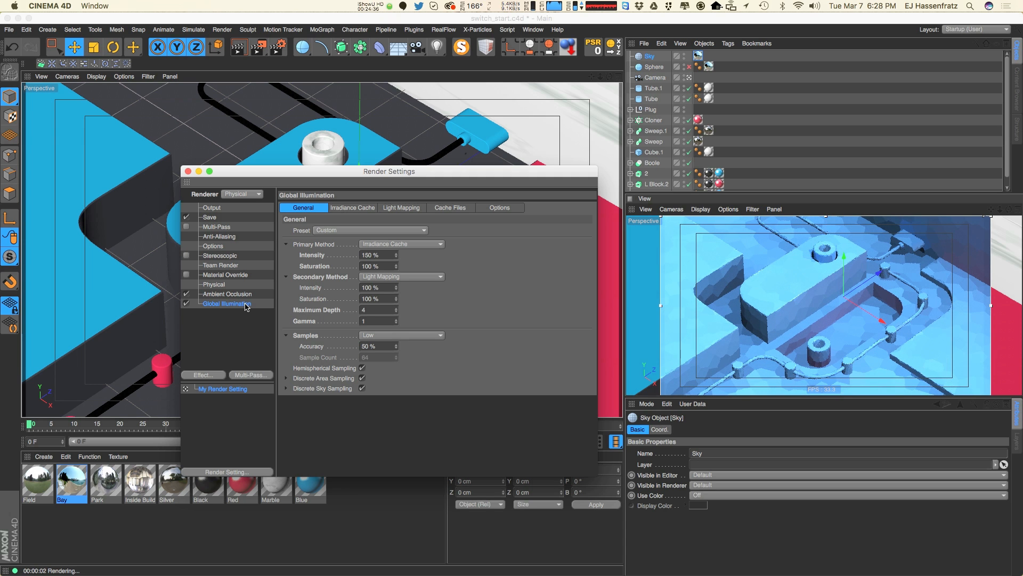
{"action": "left_click", "coordinate": [186, 293]}
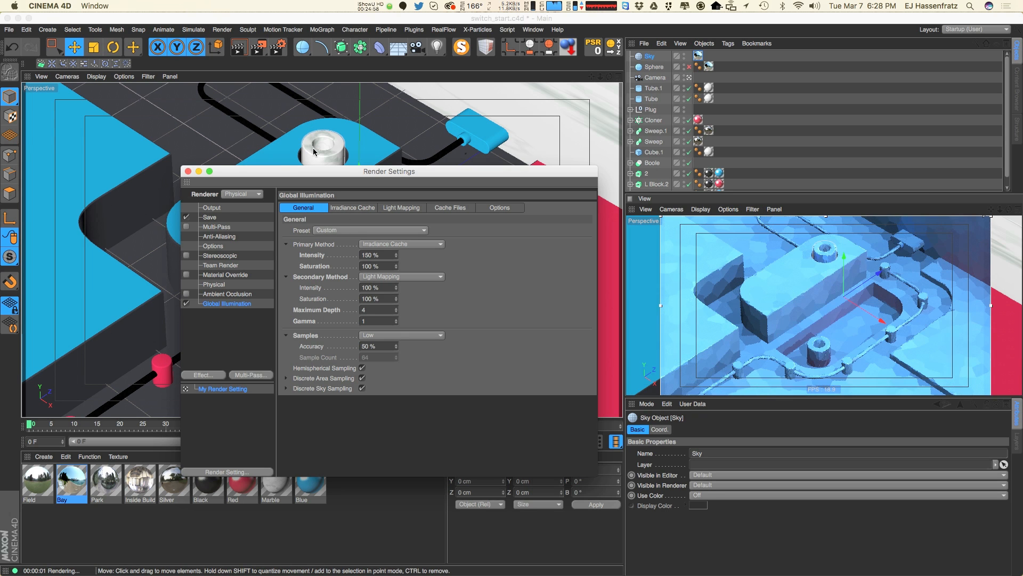
- Set the Global Illumination primary method's intensity to 110% and close the render settings
{"action": "left_click", "coordinate": [312, 148]}
{"action": "left_click_drag", "start_coordinate": [396, 256], "coordinate": [279, 253]}
{"action": "left_click_drag", "start_coordinate": [376, 255], "coordinate": [341, 256]}
{"action": "type", "text": "110"}
{"action": "key", "text": "Return"}
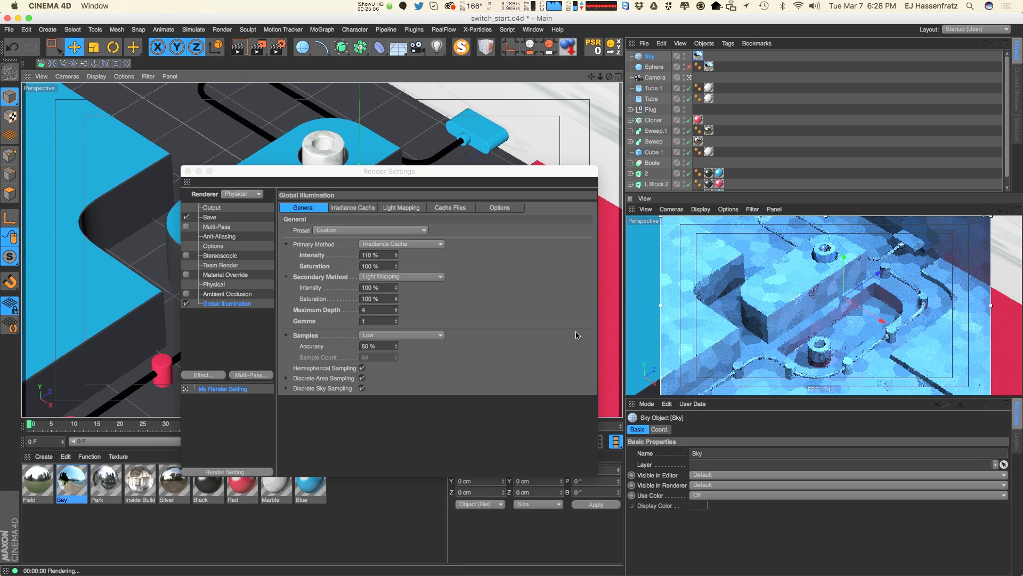
{"action": "left_click", "coordinate": [187, 171]}
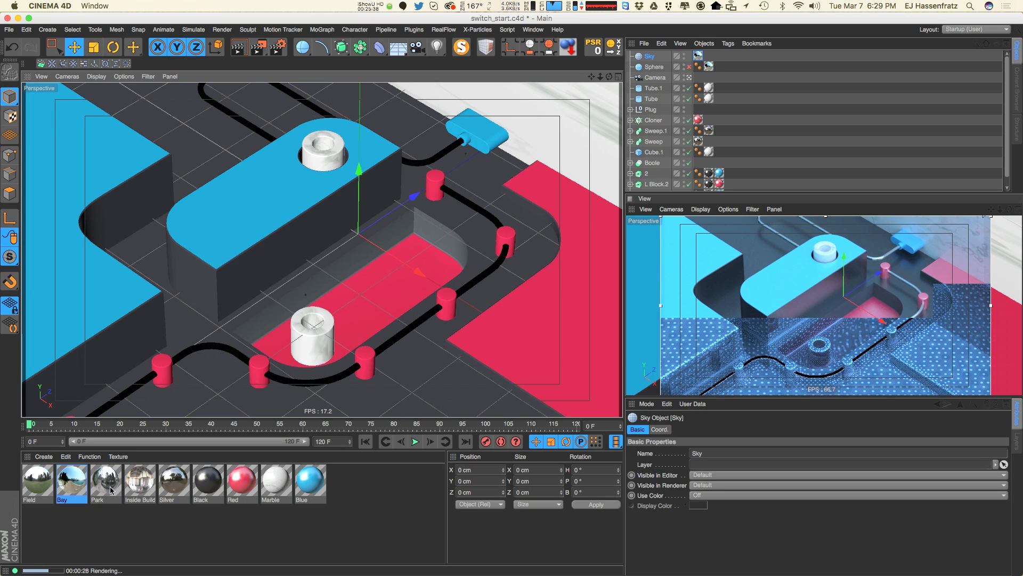
- Apply the Park material to the Sky, set its preview shape to Plane, and compare it with the Bay material
{"action": "left_click_drag", "start_coordinate": [111, 489], "coordinate": [698, 55]}
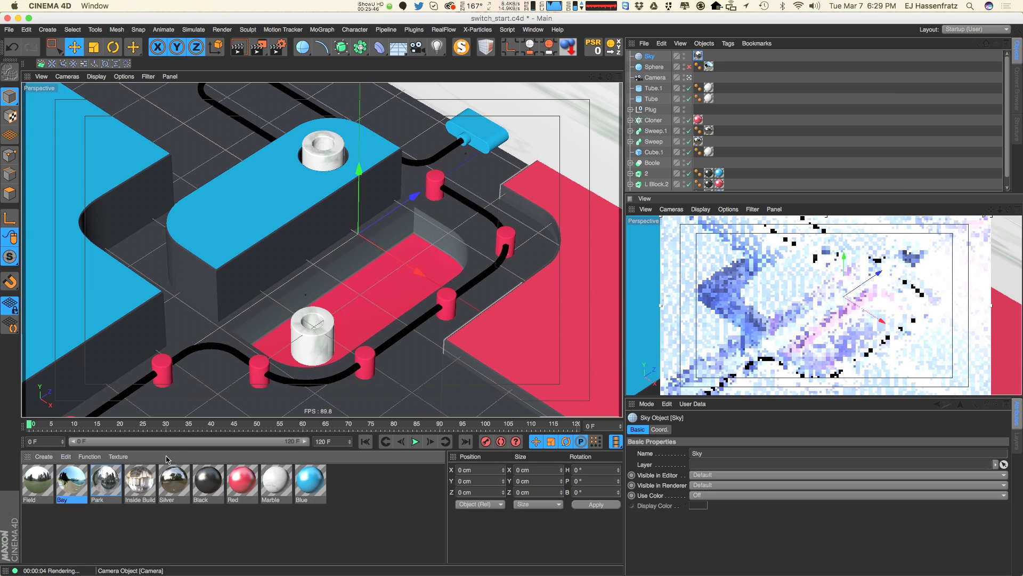
{"action": "double_click", "coordinate": [109, 479]}
{"action": "right_click", "coordinate": [205, 146]}
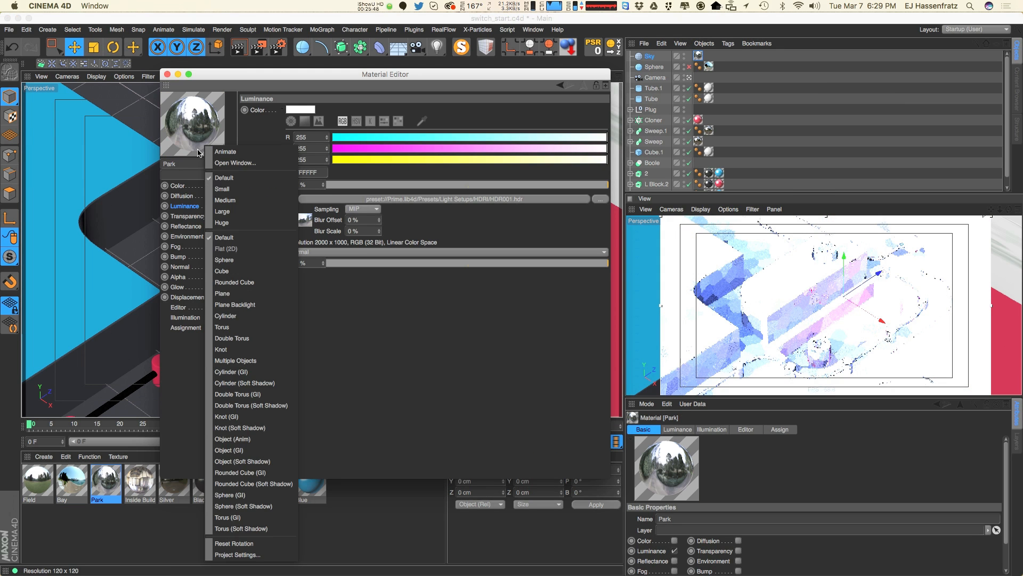
{"action": "left_click", "coordinate": [245, 293]}
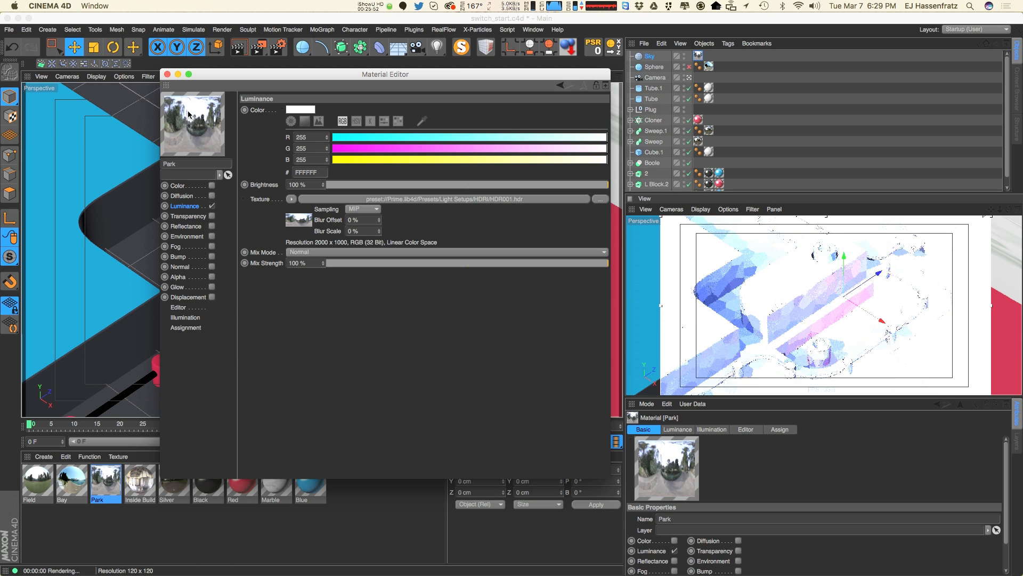
{"action": "left_click", "coordinate": [73, 481]}
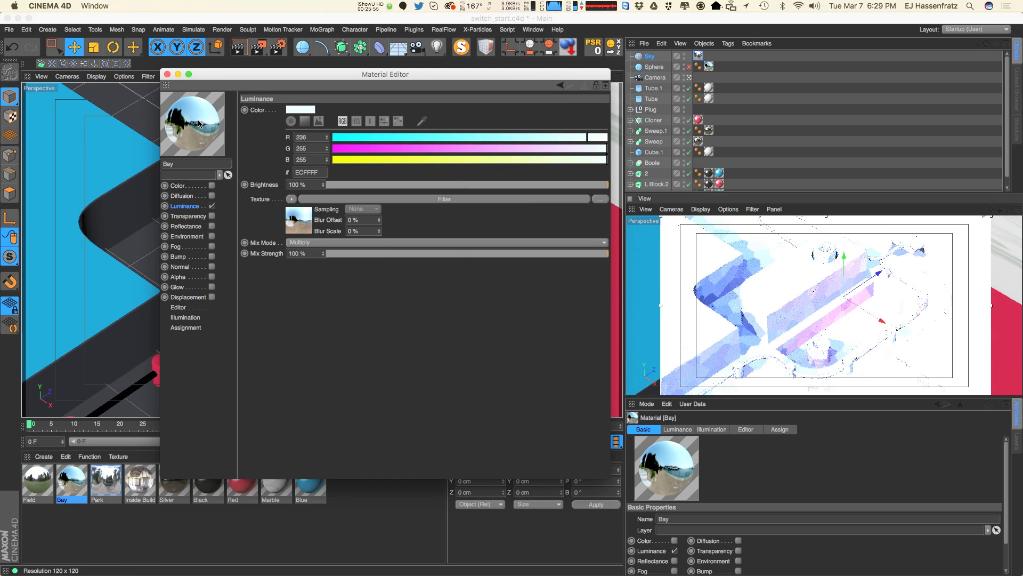
{"action": "double_click", "coordinate": [107, 480]}
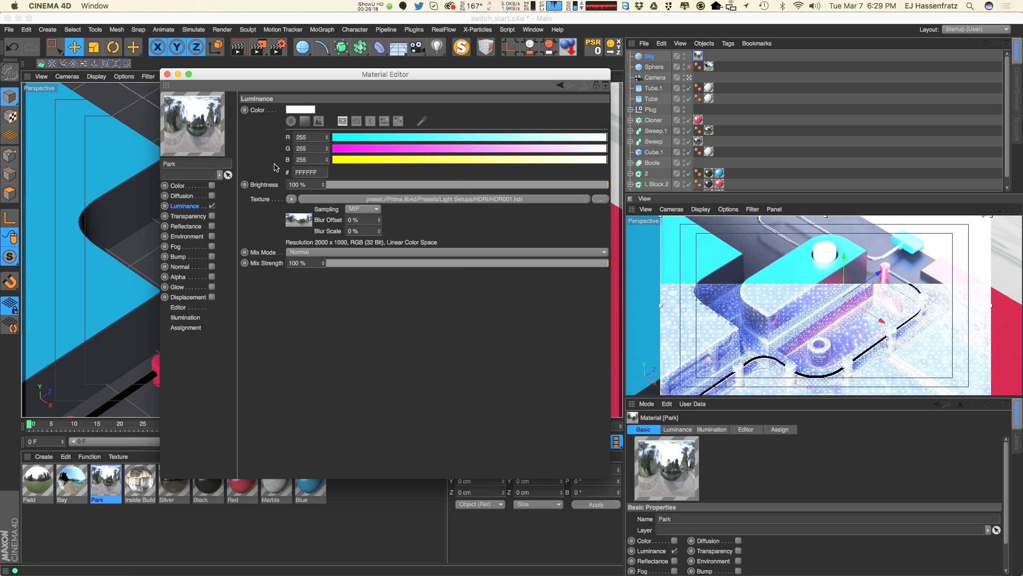
- Set the Global Illumination primary method's intensity to 60%, and close the render settings and material editor
{"action": "left_click", "coordinate": [278, 47]}
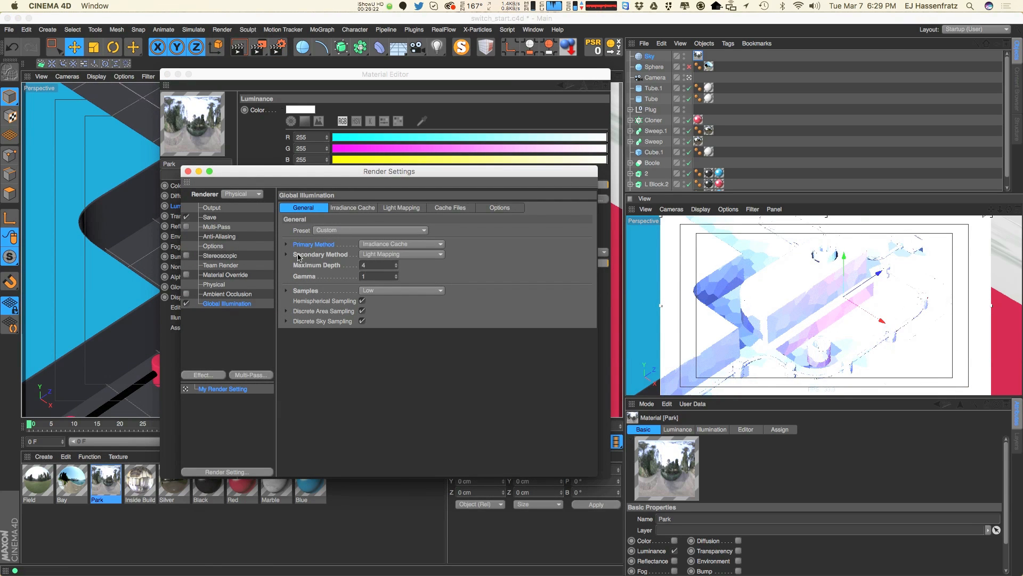
{"action": "left_click", "coordinate": [286, 244]}
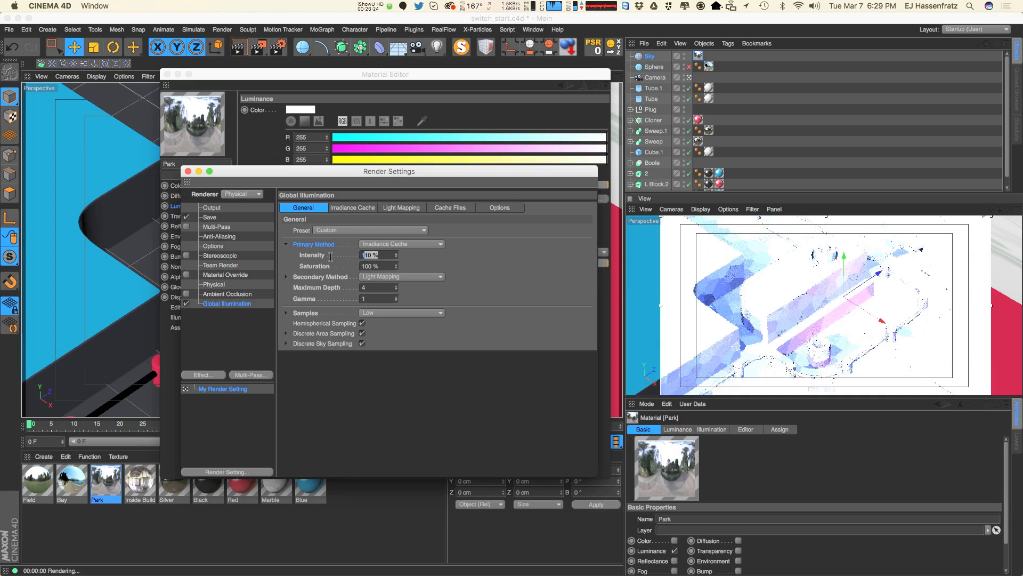
{"action": "type", "text": "60"}
{"action": "key", "text": "Return"}
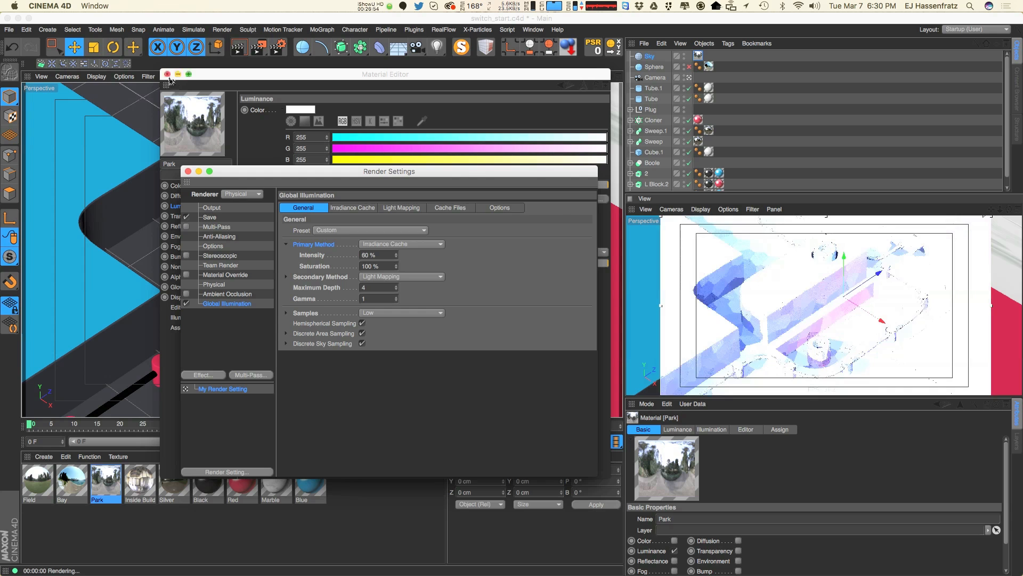
{"action": "left_click", "coordinate": [167, 74]}
{"action": "left_click", "coordinate": [186, 171]}
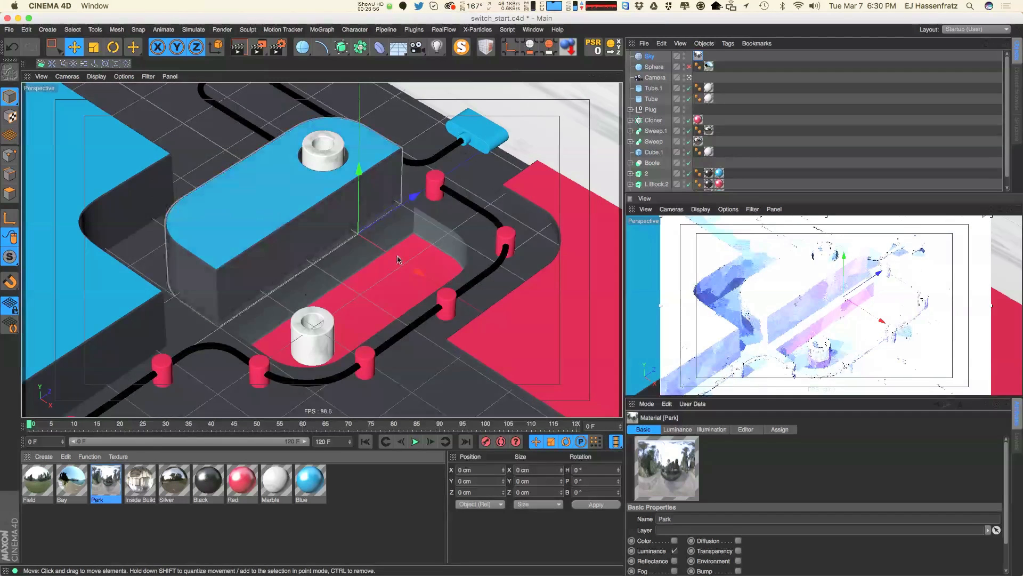
- Enable the Sphere with the Park material on it and shift its texture's Offset U to -4%
{"action": "left_click", "coordinate": [687, 68]}
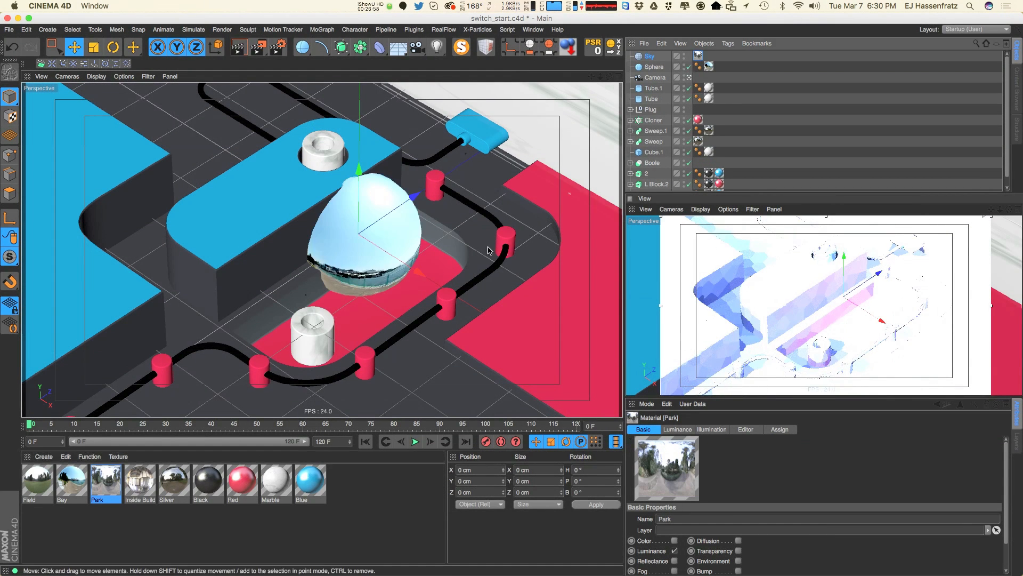
{"action": "left_click_drag", "start_coordinate": [681, 80], "coordinate": [710, 66]}
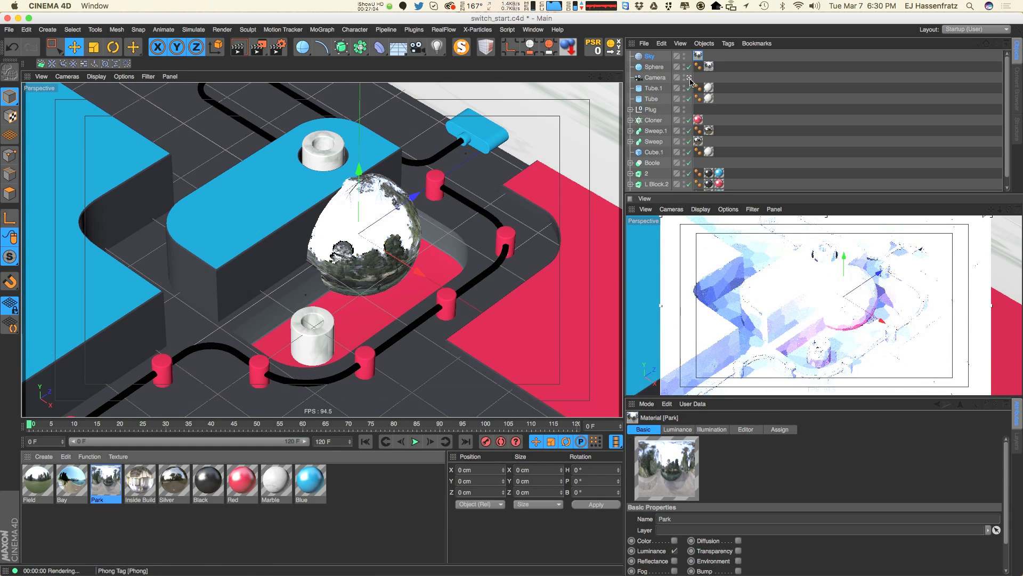
{"action": "left_click", "coordinate": [654, 68]}
{"action": "double_click", "coordinate": [709, 67]}
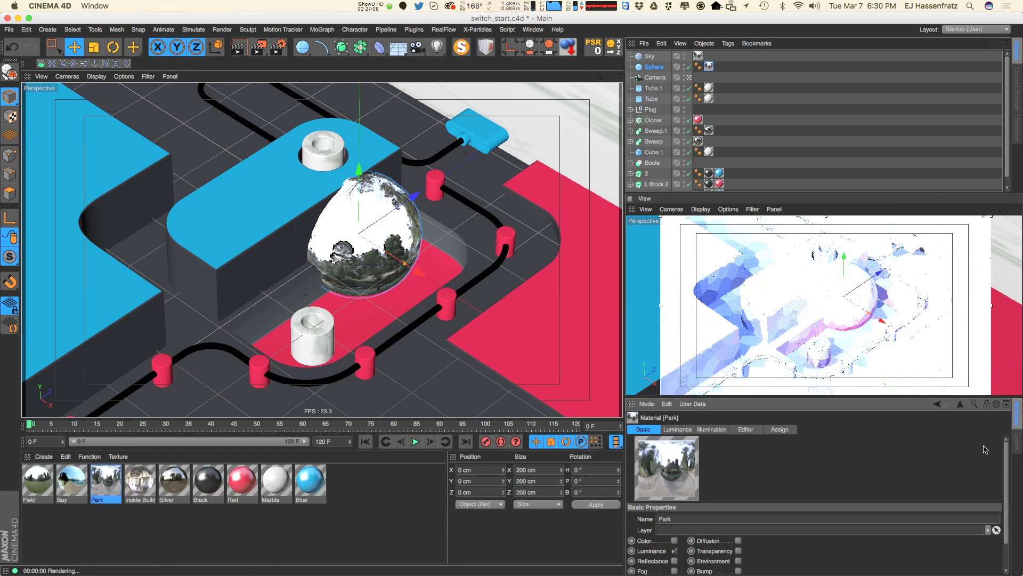
{"action": "left_click", "coordinate": [709, 67]}
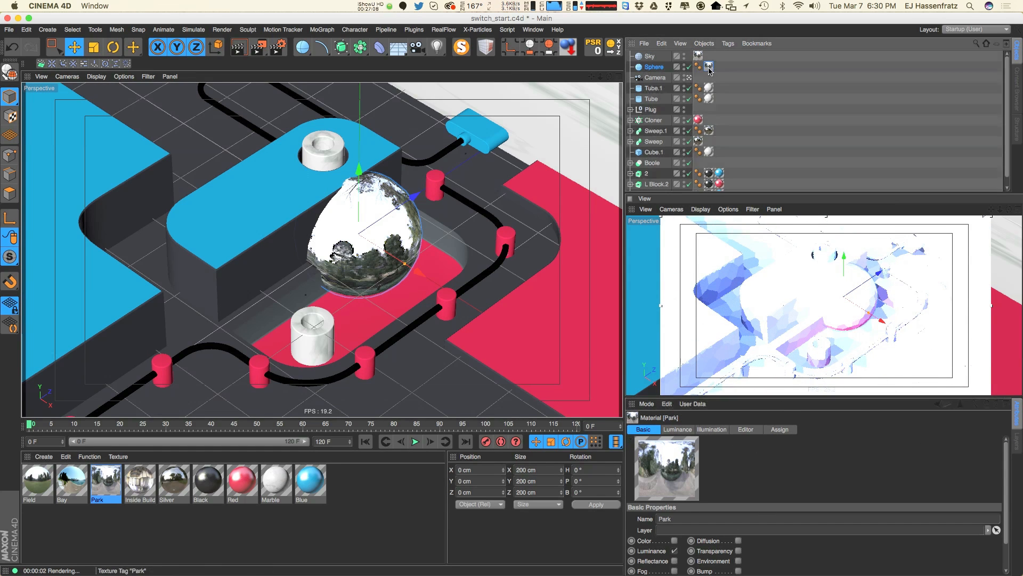
{"action": "left_click_drag", "start_coordinate": [714, 548], "coordinate": [715, 568]}
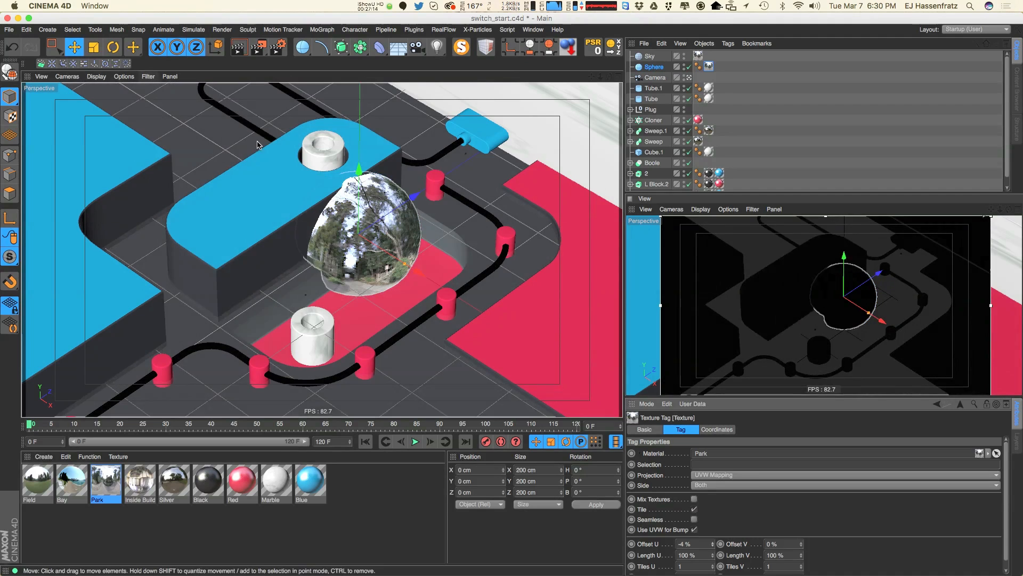
{"action": "double_click", "coordinate": [682, 544]}
- Disable the Sphere and set the Offset U of the Sky's texture to -4%
{"action": "left_click", "coordinate": [698, 55]}
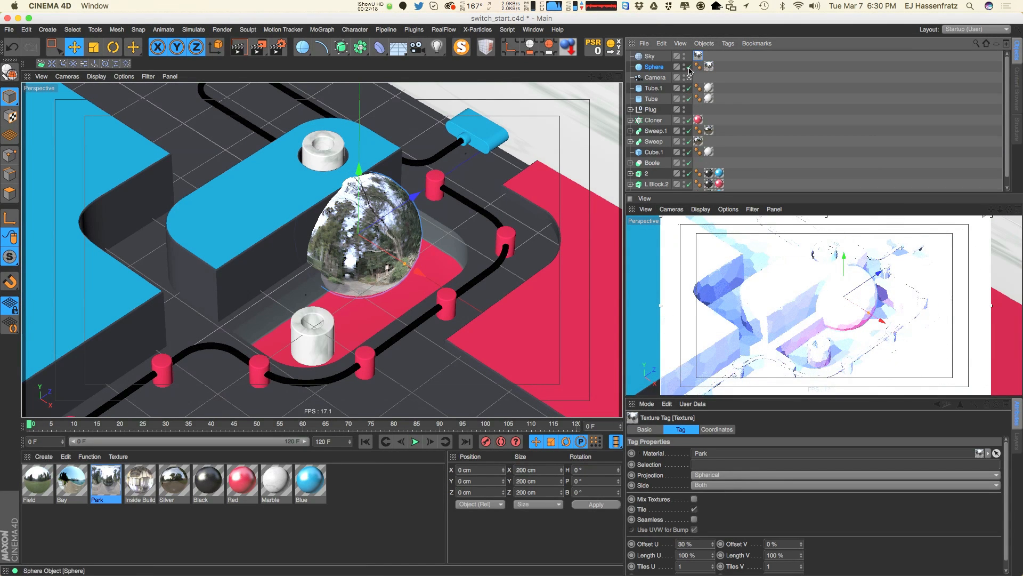
{"action": "left_click", "coordinate": [689, 66]}
{"action": "double_click", "coordinate": [682, 544]}
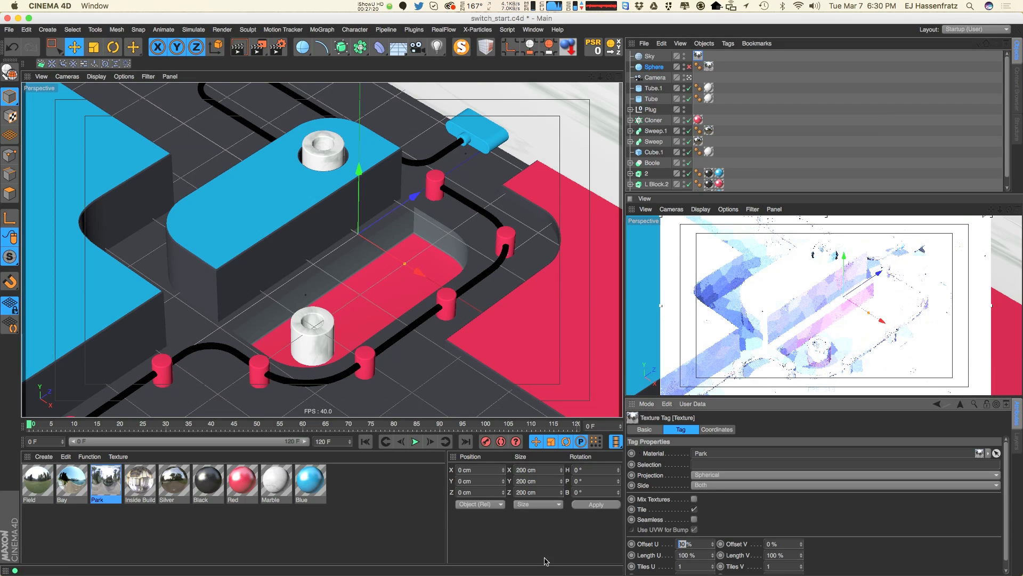
{"action": "type", "text": "-4"}
{"action": "key", "text": "Return"}
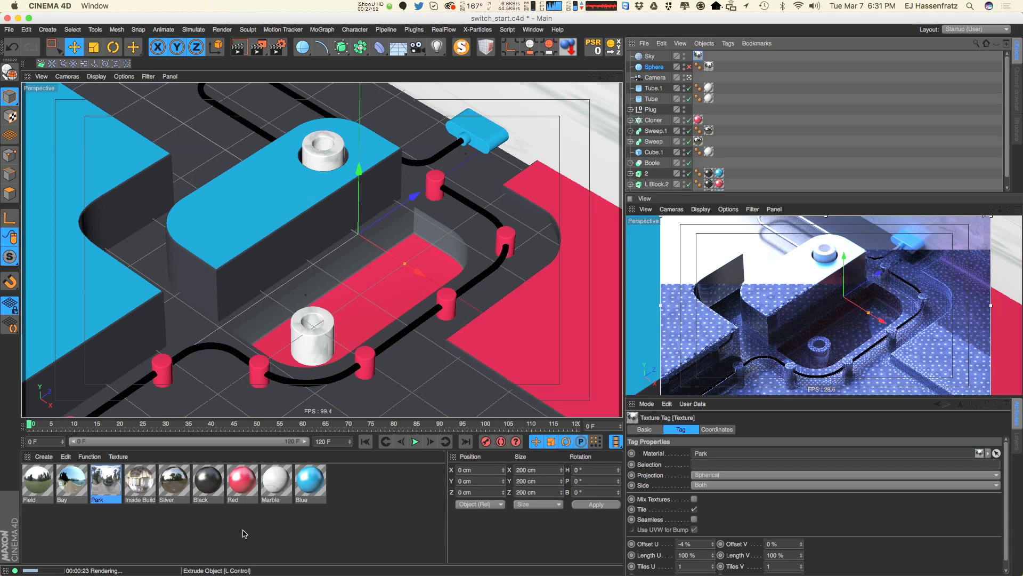
- Apply the Inside Building material to the Sky and set the material's preview shape to Plane
{"action": "mouse_move", "coordinate": [138, 484]}
{"action": "left_mouse_down"}
{"action": "mouse_move", "coordinate": [145, 512]}
{"action": "mouse_move", "coordinate": [698, 55]}
{"action": "left_mouse_up"}
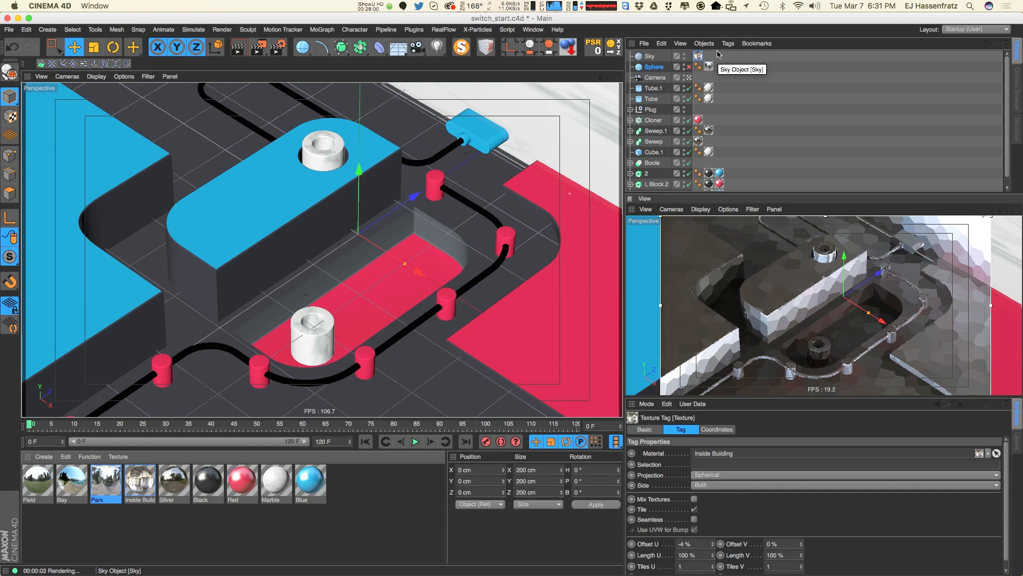
{"action": "left_click", "coordinate": [150, 487]}
{"action": "double_click", "coordinate": [149, 488]}
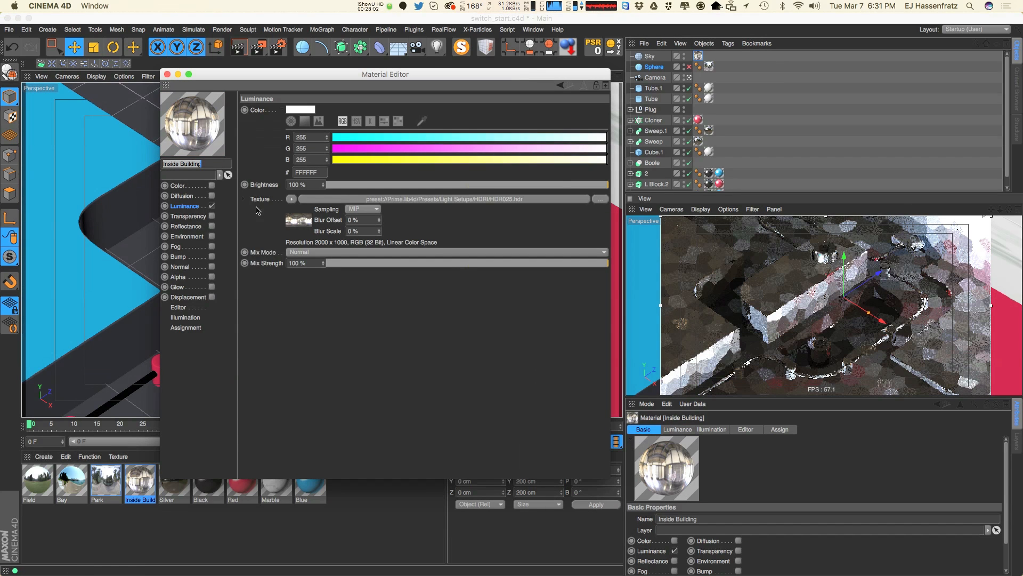
{"action": "right_click", "coordinate": [202, 143]}
{"action": "left_click", "coordinate": [220, 285]}
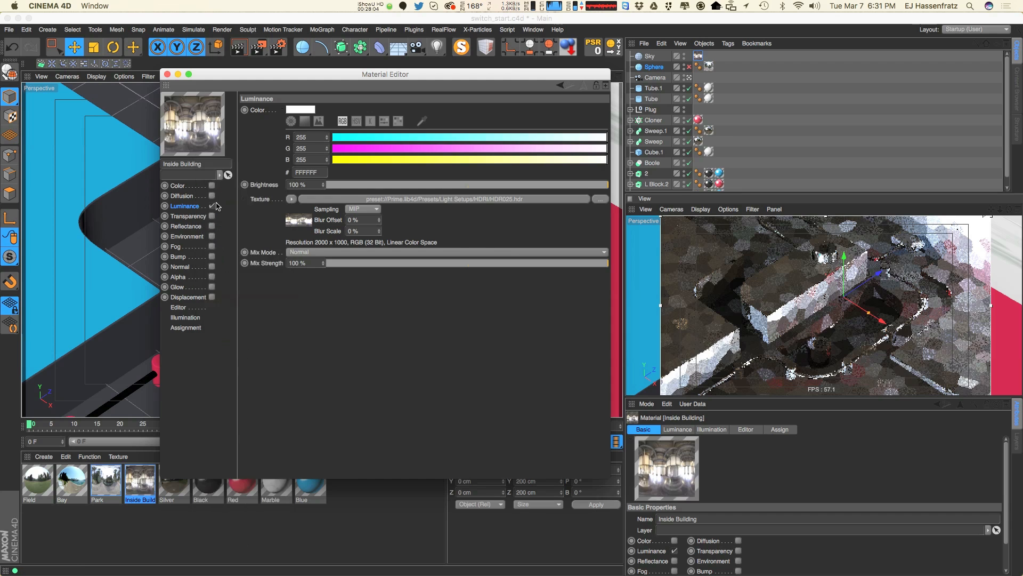
- Show the Inside Building material preview in a separate, enlarged window
{"action": "right_click", "coordinate": [202, 141]}
{"action": "left_click", "coordinate": [205, 154]}
{"action": "left_click_drag", "start_coordinate": [244, 198], "coordinate": [517, 373]}
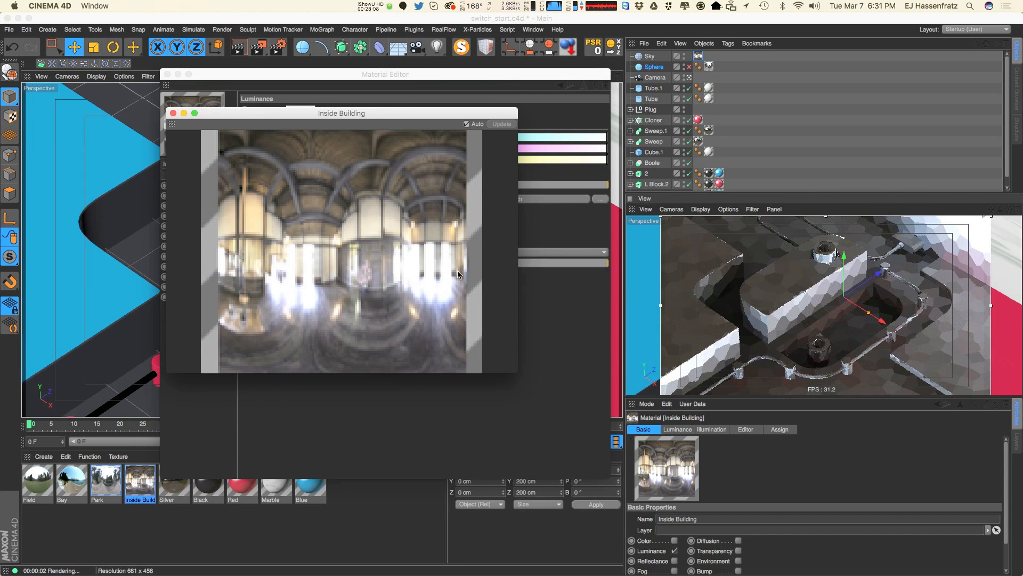
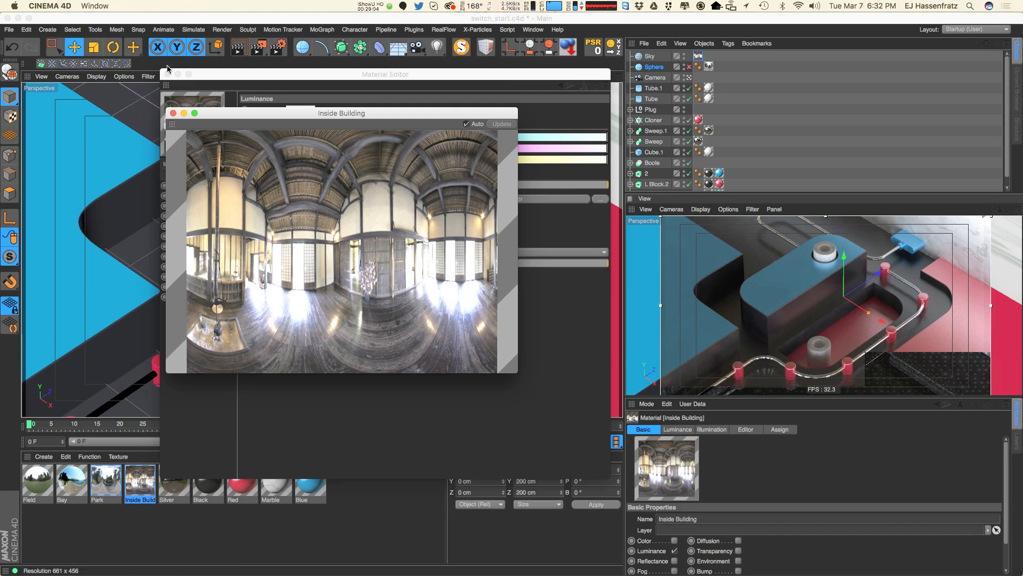
- Set the Global Illumination primary method's intensity and saturation to 120% each, then close the render settings and material windows
{"action": "left_click", "coordinate": [277, 47]}
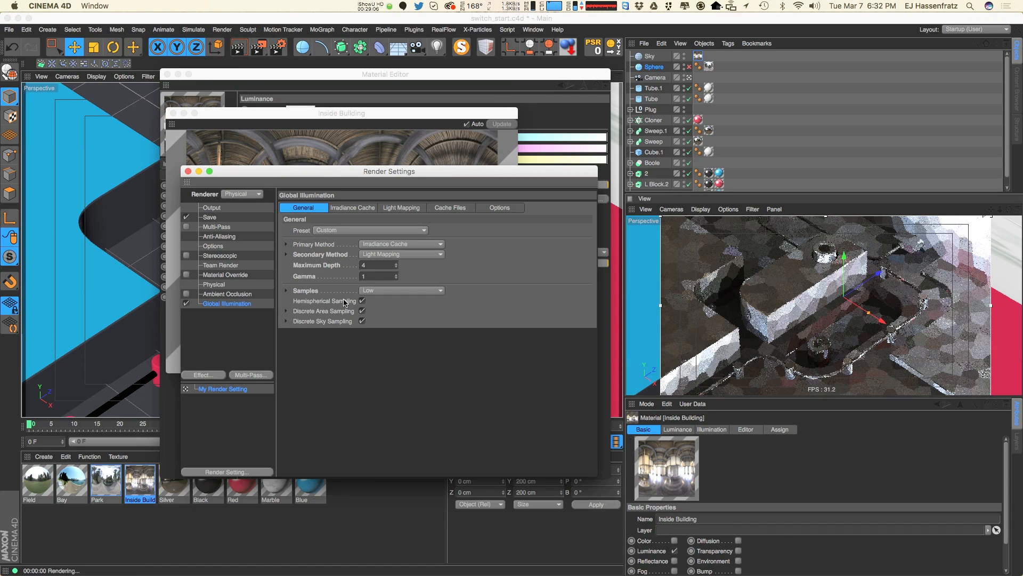
{"action": "left_click", "coordinate": [287, 244]}
{"action": "left_click_drag", "start_coordinate": [390, 258], "coordinate": [198, 261]}
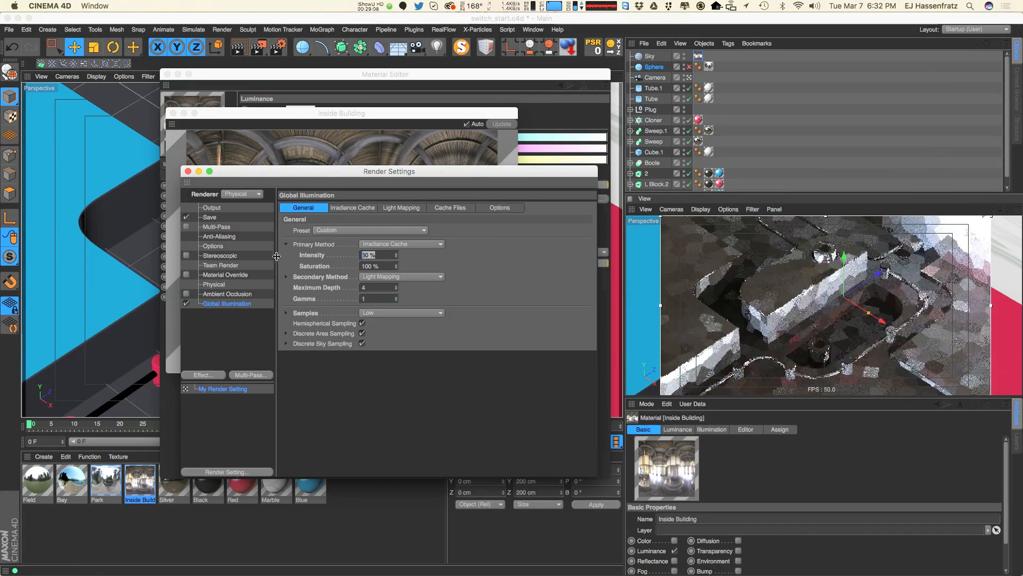
{"action": "type", "text": "1"}
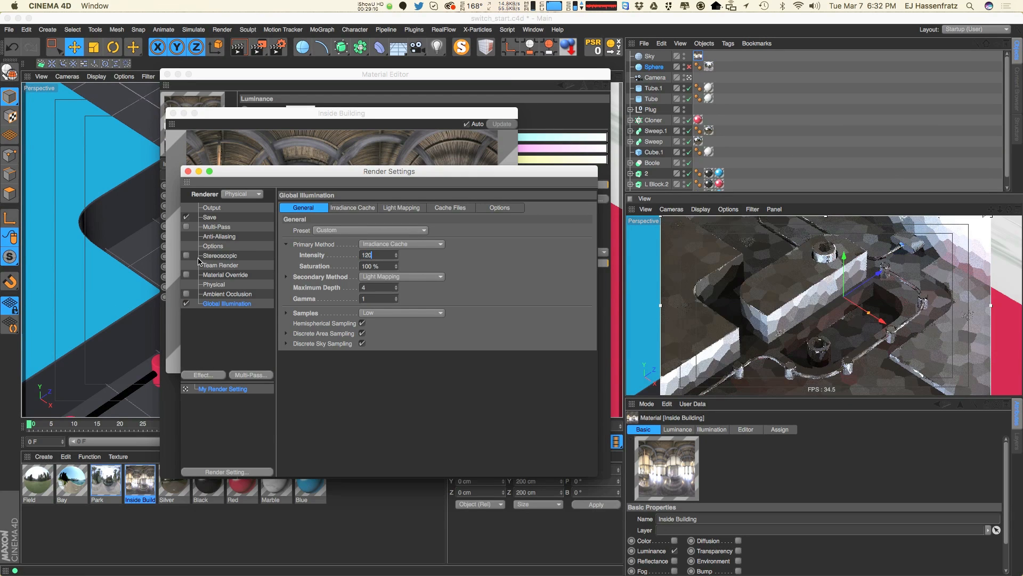
{"action": "type", "text": "20"}
{"action": "key", "text": "Return"}
{"action": "left_click_drag", "start_coordinate": [373, 266], "coordinate": [325, 265]}
{"action": "type", "text": "120"}
{"action": "key", "text": "Return"}
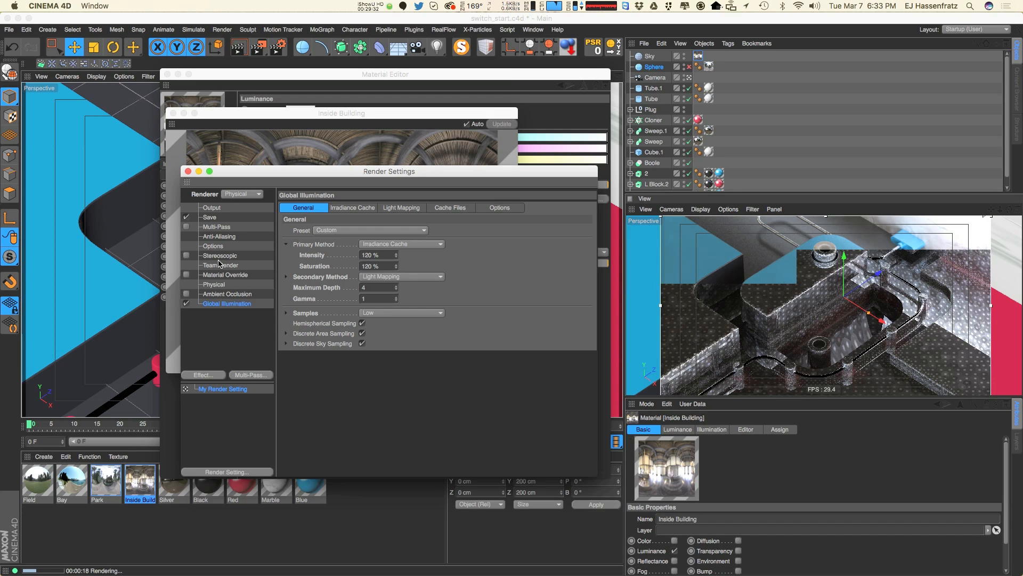
{"action": "left_click", "coordinate": [173, 113]}
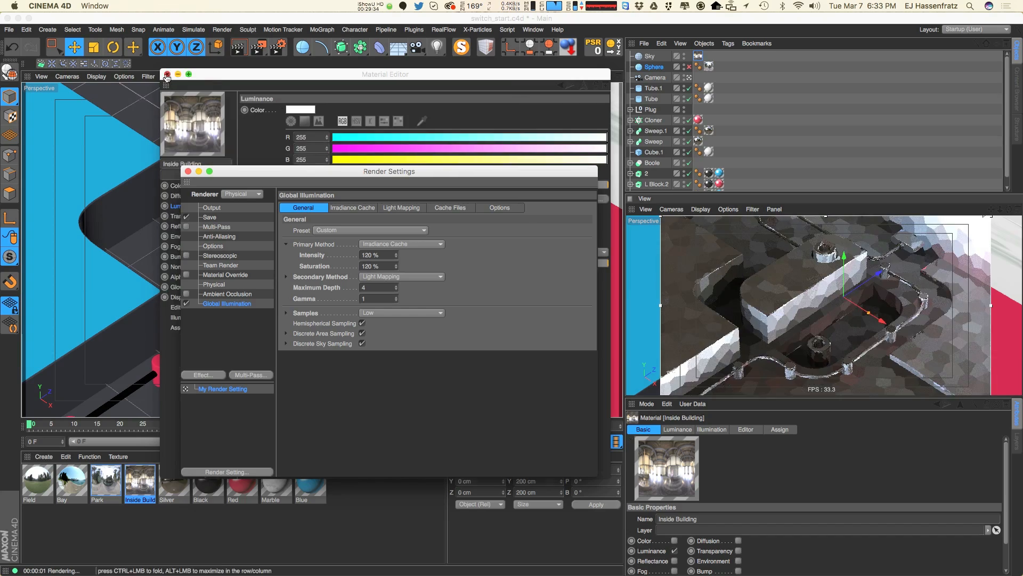
{"action": "left_click", "coordinate": [168, 75]}
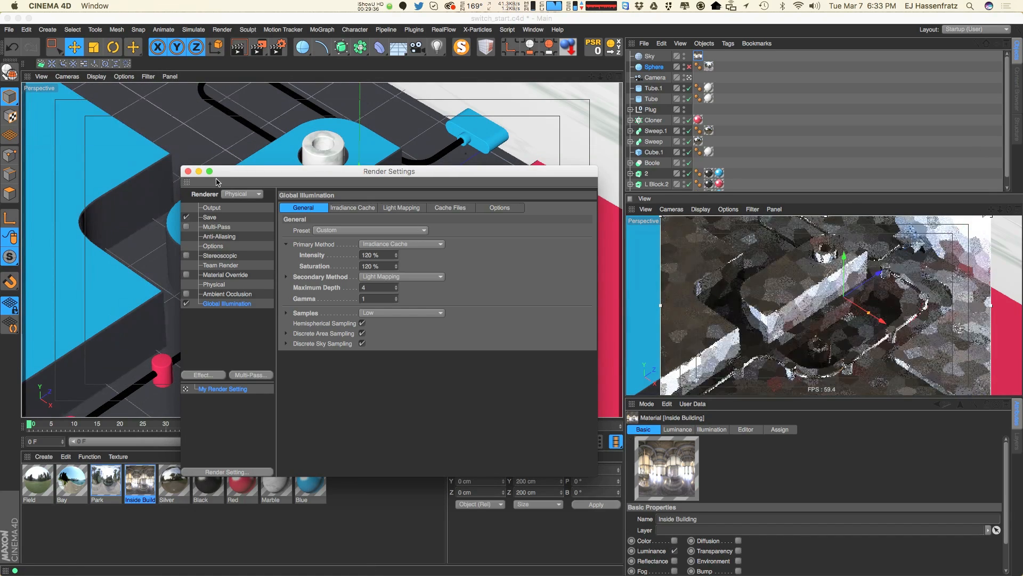
{"action": "left_click", "coordinate": [188, 172]}
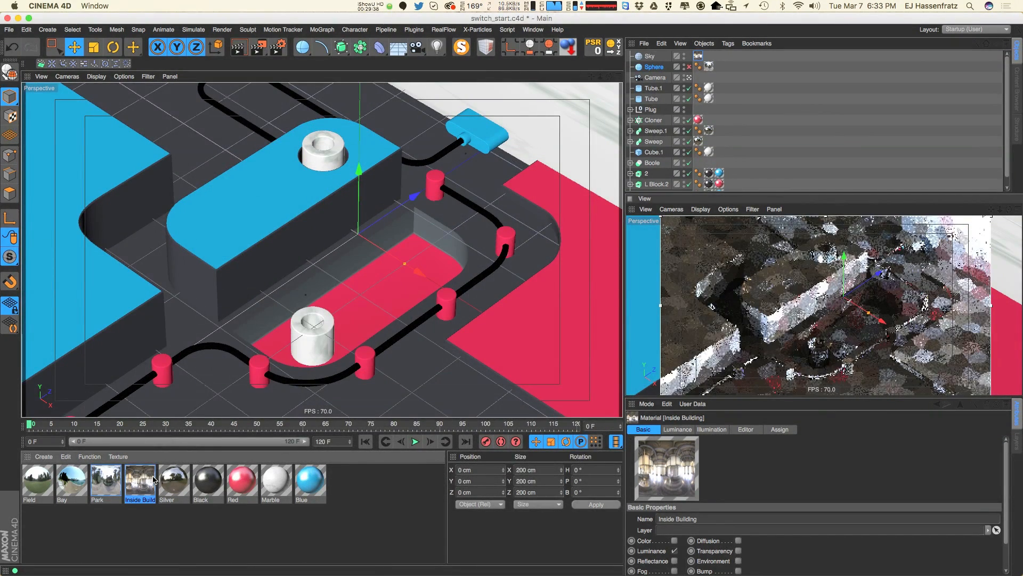
- Enable the Sphere with the Inside Building material on it and shift its texture's Offset U to -43%
{"action": "left_click", "coordinate": [689, 67]}
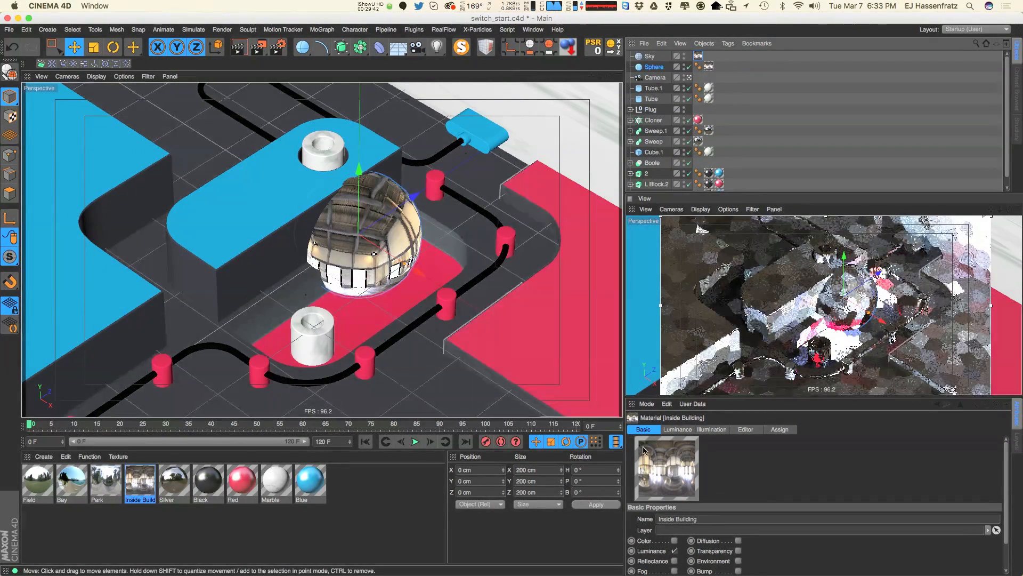
{"action": "left_click", "coordinate": [709, 67]}
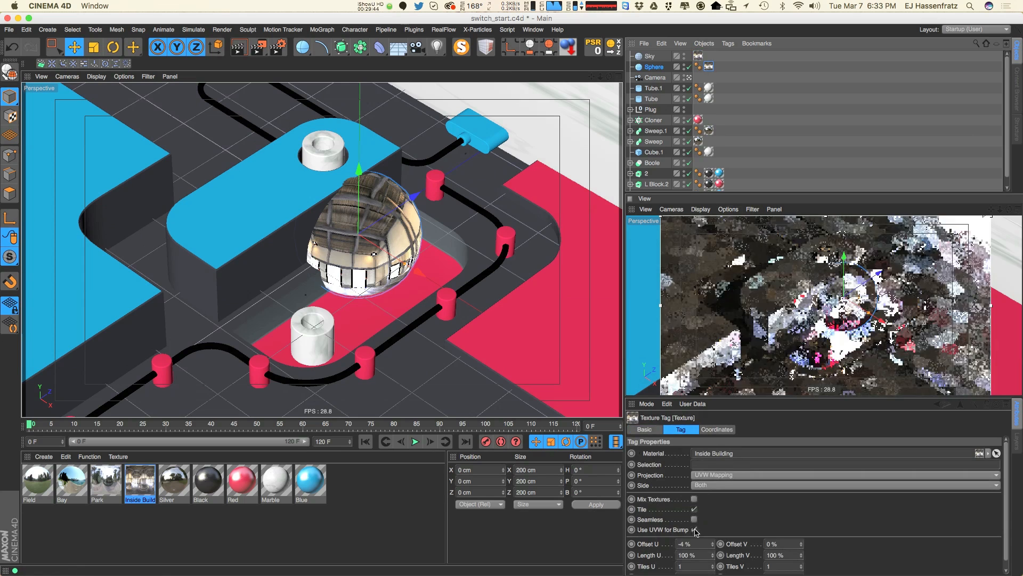
{"action": "left_click_drag", "start_coordinate": [713, 543], "coordinate": [710, 568]}
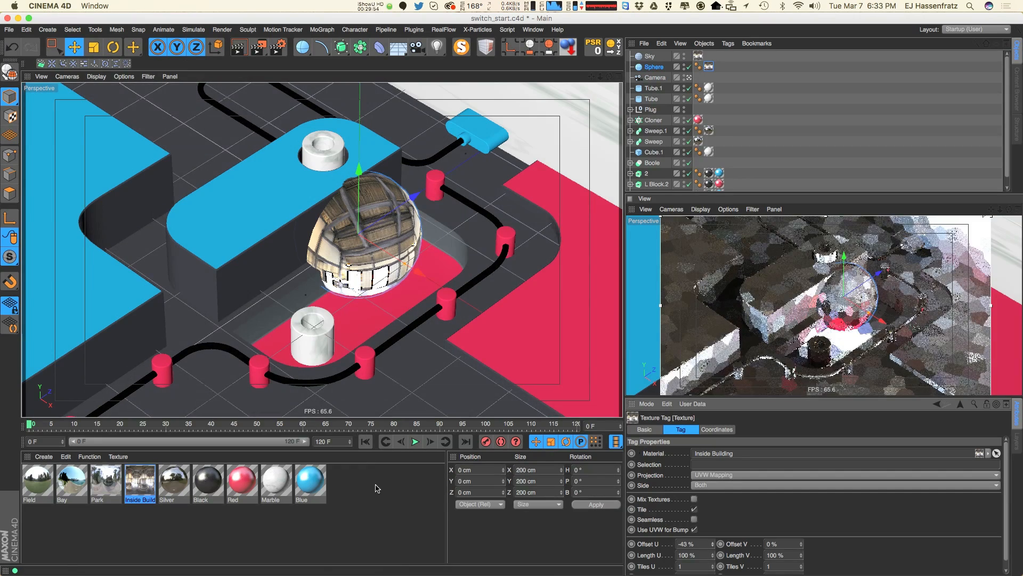
{"action": "left_click", "coordinate": [698, 56]}
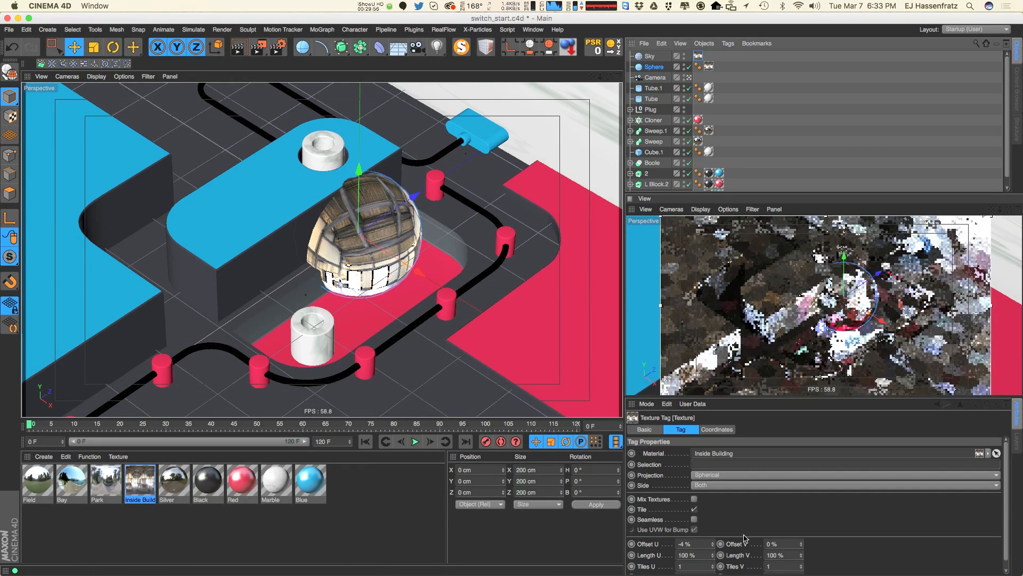
{"action": "left_click", "coordinate": [708, 67]}
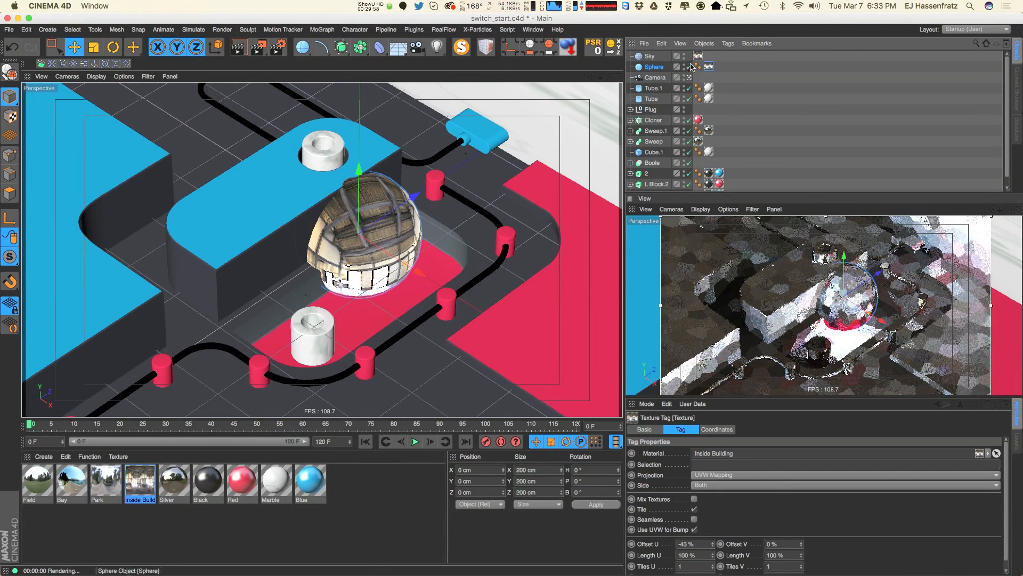
- Disable the Sphere and set the Offset U of the Sky's texture to -43%
{"action": "left_click", "coordinate": [698, 56]}
{"action": "left_click", "coordinate": [689, 67]}
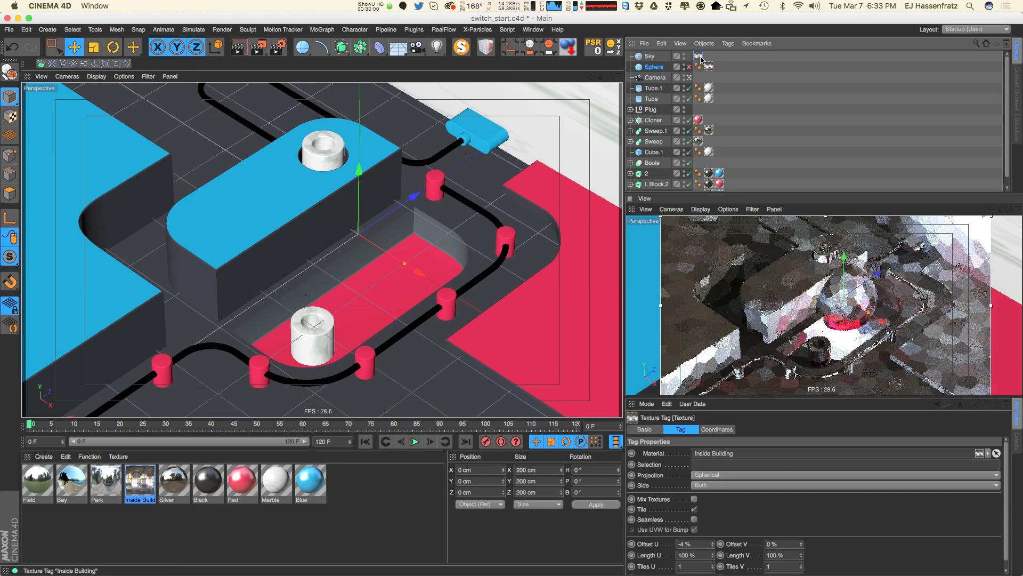
{"action": "left_click", "coordinate": [687, 544]}
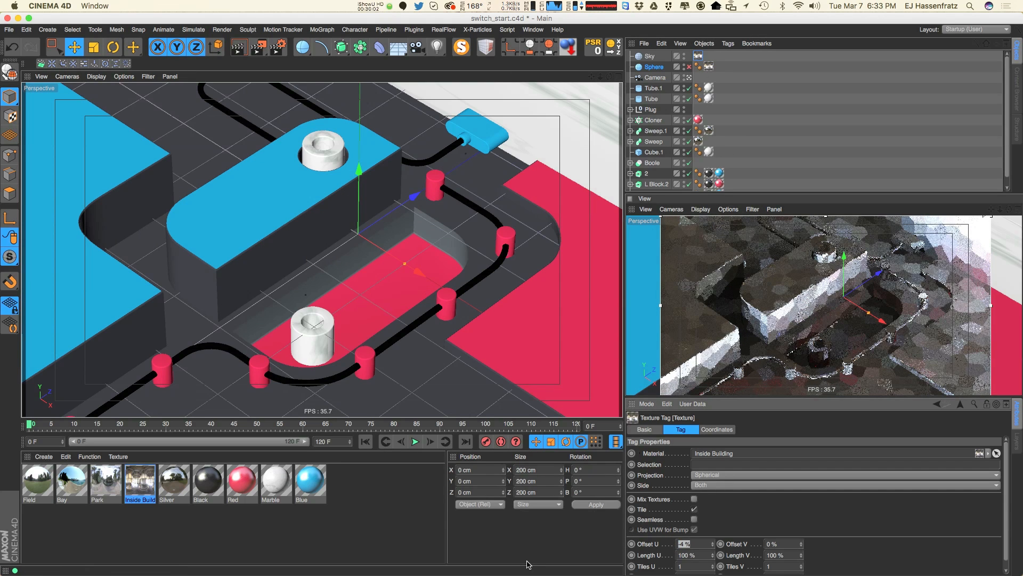
{"action": "type", "text": "-43"}
{"action": "key", "text": "Return"}
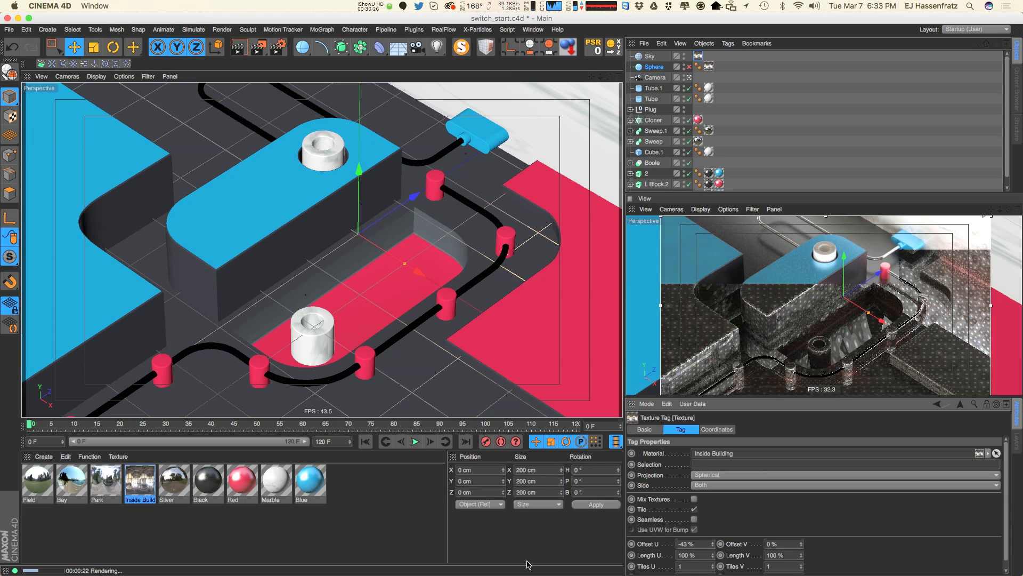
- Bring up studio021.hdr among the HDRI presets in the Content Browser
{"action": "left_click", "coordinate": [1017, 89]}
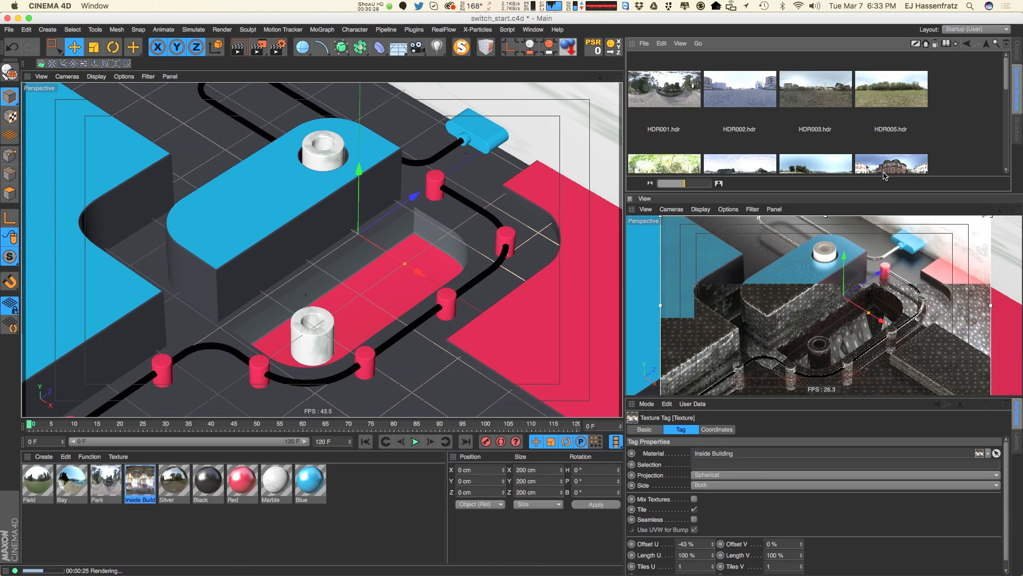
{"action": "scroll", "coordinate": [998, 109], "scroll_direction": "down", "scroll_amount": 5}
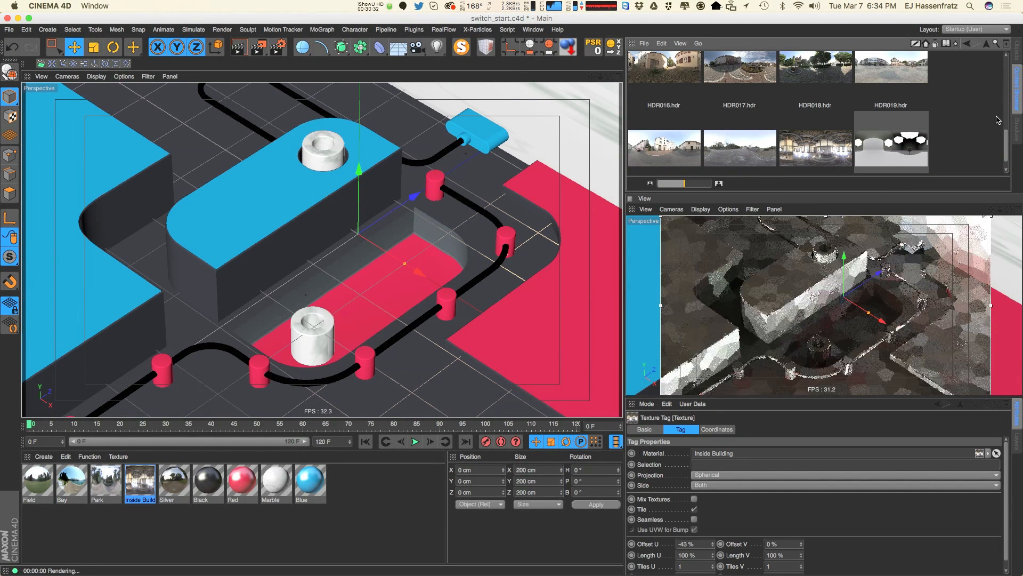
{"action": "scroll", "coordinate": [948, 140], "scroll_direction": "down", "scroll_amount": 1}
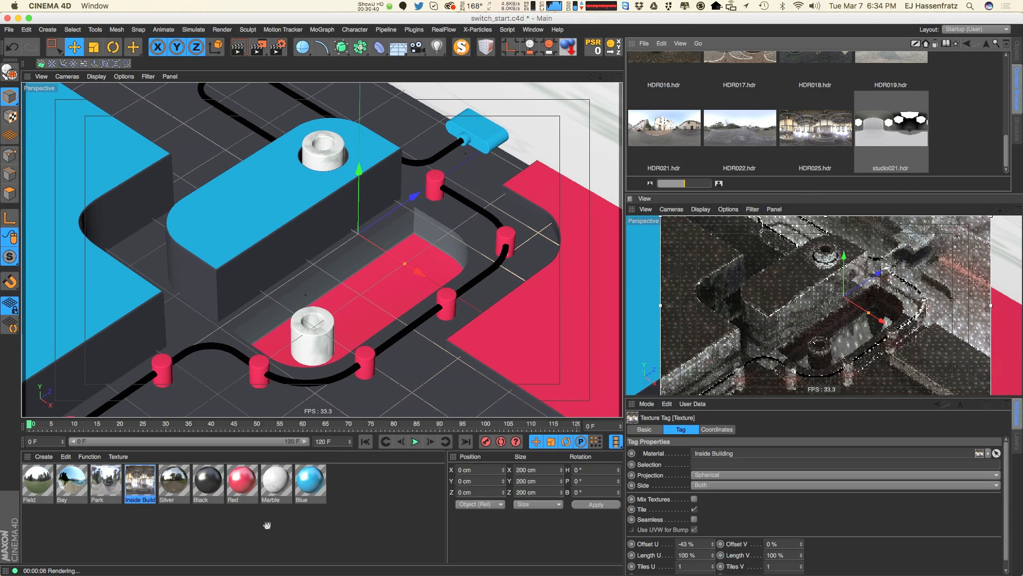
- Duplicate the Inside Building material and rename the copy Studio Lighting
{"action": "left_click_drag", "start_coordinate": [144, 487], "coordinate": [175, 506], "text": "ctrl"}
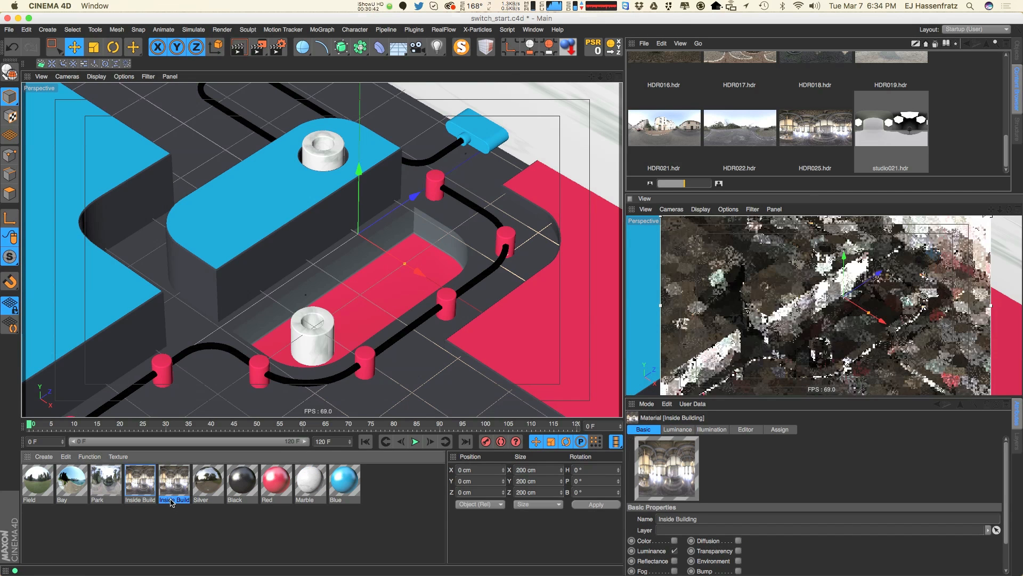
{"action": "double_click", "coordinate": [167, 500]}
{"action": "type", "text": "Studio Lig"}
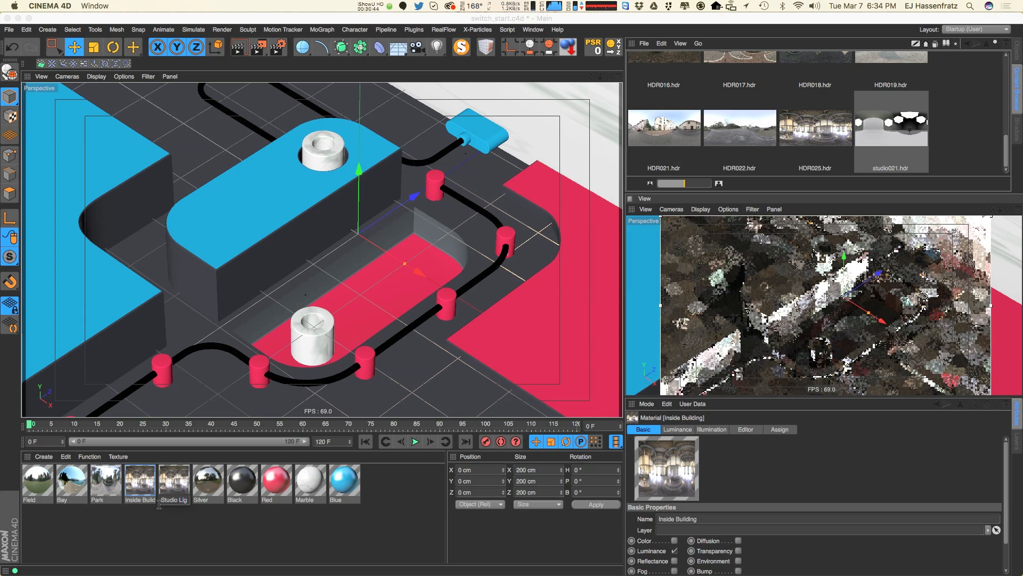
{"action": "type", "text": "hting"}
{"action": "key", "text": "Return"}
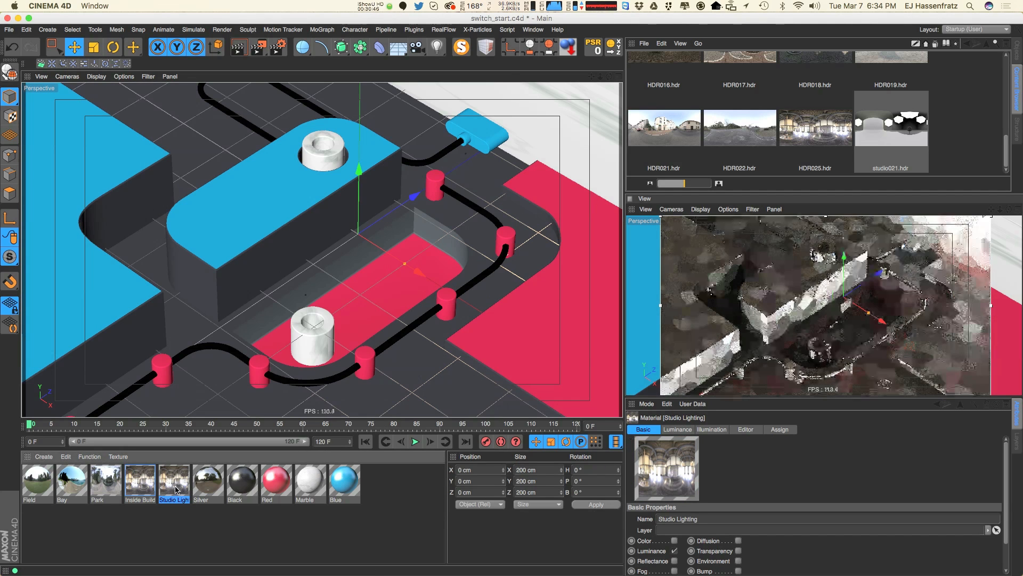
- Replace the Studio Lighting material's luminance texture with studio021.hdr and close the material editor
{"action": "double_click", "coordinate": [176, 489]}
{"action": "left_click_drag", "start_coordinate": [909, 128], "coordinate": [399, 204]}
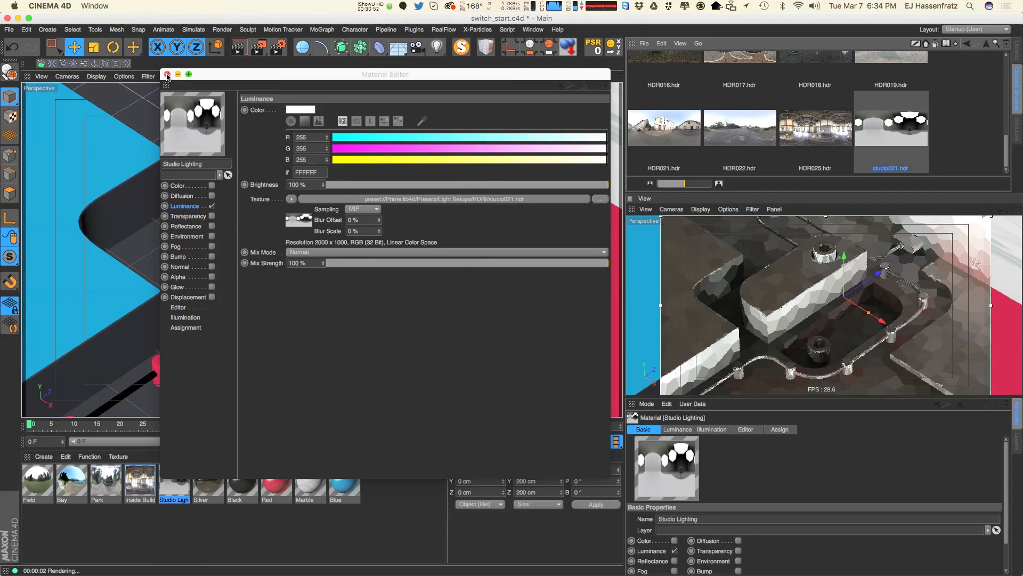
{"action": "left_click", "coordinate": [167, 75]}
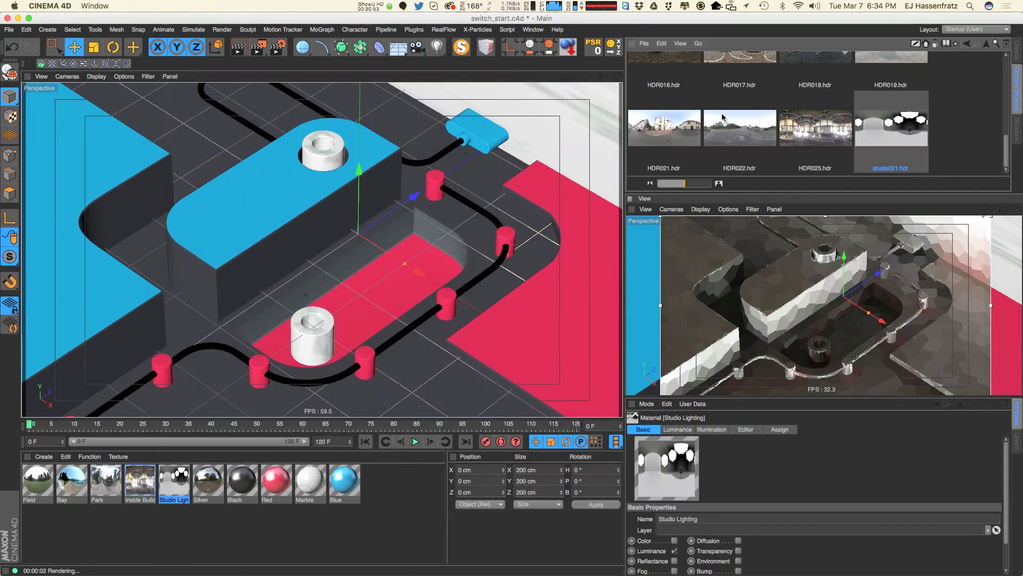
- Apply the Studio Lighting material to the texture tags of both the Sky and the Sphere
{"action": "left_click", "coordinate": [1016, 56]}
{"action": "left_click", "coordinate": [709, 67]}
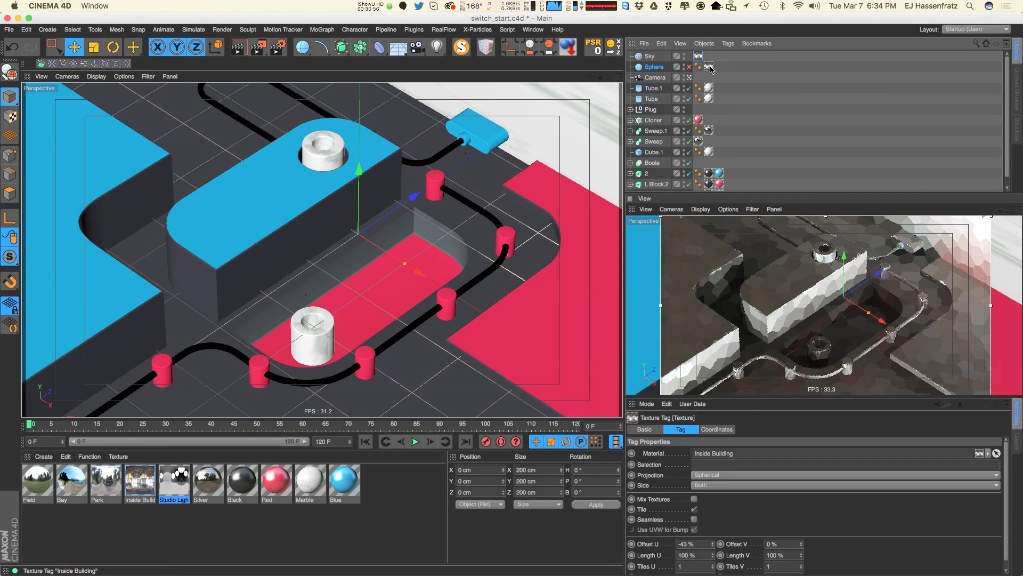
{"action": "left_click_drag", "start_coordinate": [171, 485], "coordinate": [732, 466]}
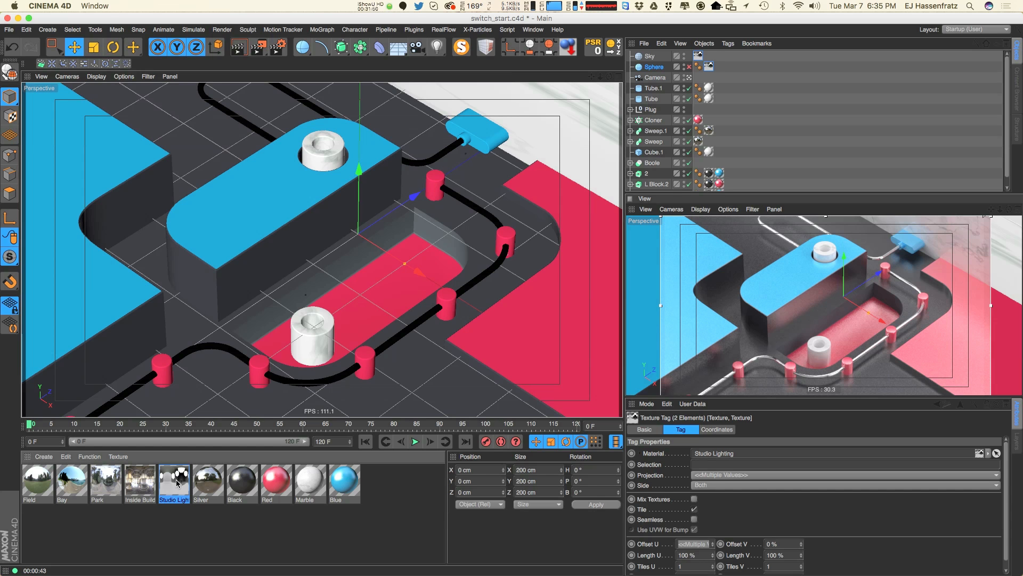
- Enable Luminance on the Red material and set its brightness to 27%
{"action": "double_click", "coordinate": [276, 483]}
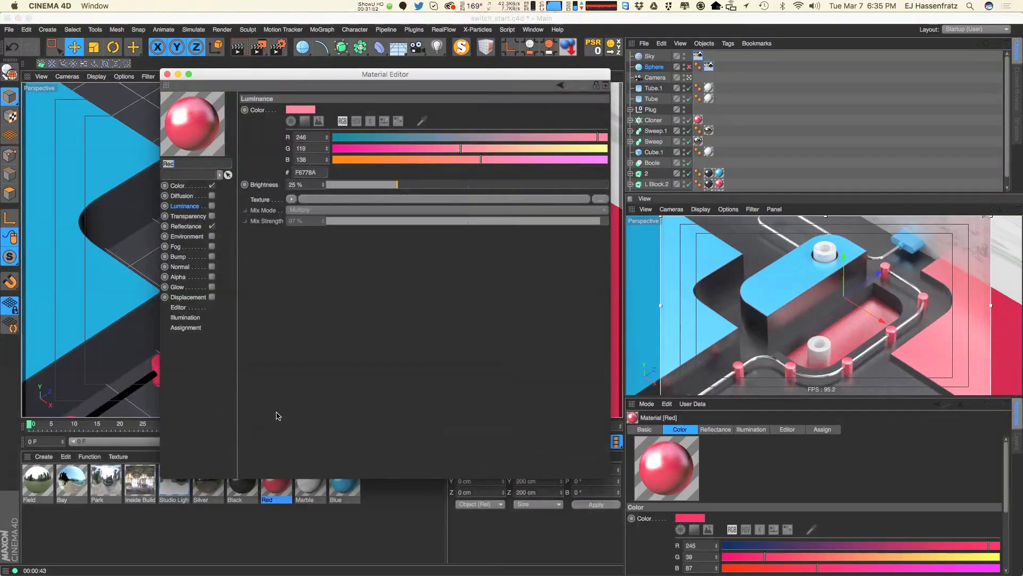
{"action": "left_click", "coordinate": [212, 206]}
{"action": "left_click_drag", "start_coordinate": [399, 186], "coordinate": [404, 186]}
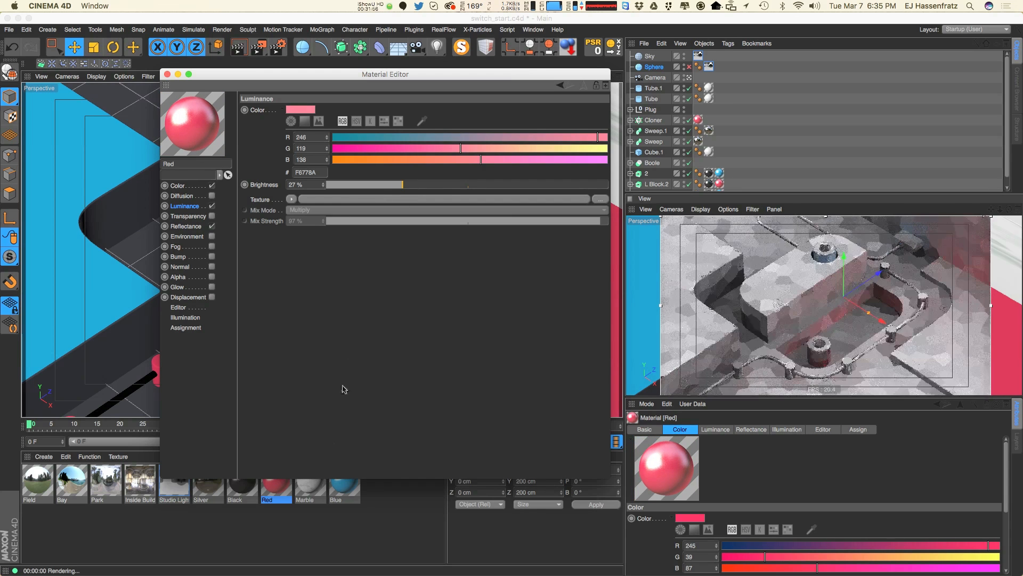
- Enable Luminance on the Blue material and raise its luminance brightness
{"action": "left_click", "coordinate": [344, 488]}
{"action": "left_click_drag", "start_coordinate": [397, 184], "coordinate": [416, 185]}
{"action": "left_click", "coordinate": [212, 206]}
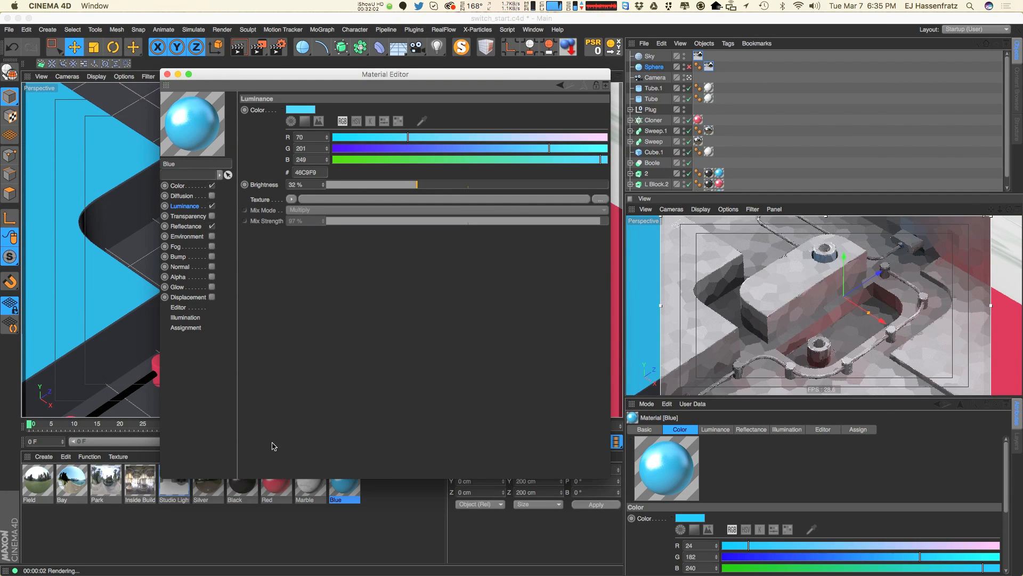
{"action": "left_click_drag", "start_coordinate": [417, 185], "coordinate": [533, 184]}
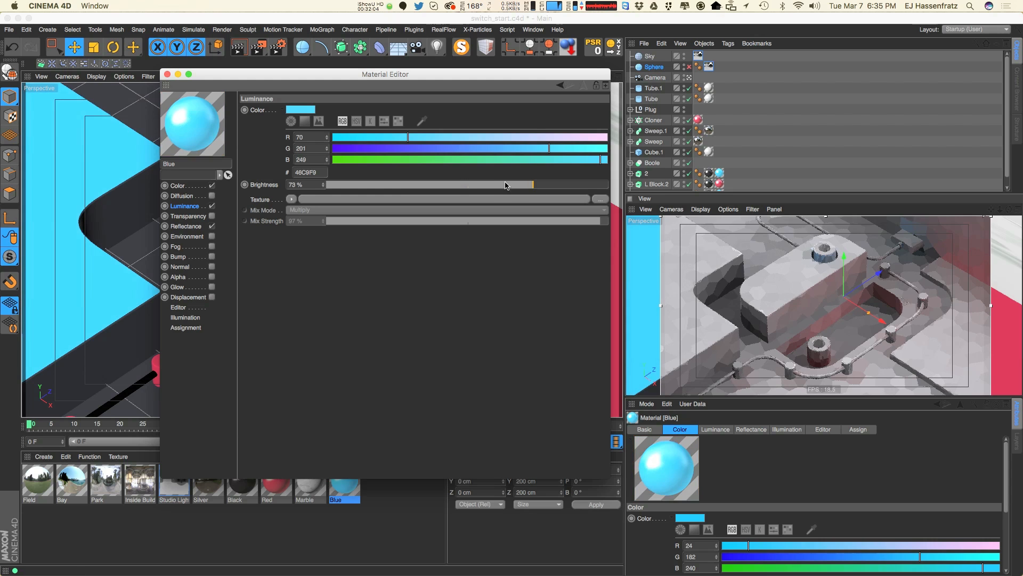
- Set the Red material's luminance brightness to 60% and the green value of its luminance color to 84
{"action": "left_click", "coordinate": [276, 486]}
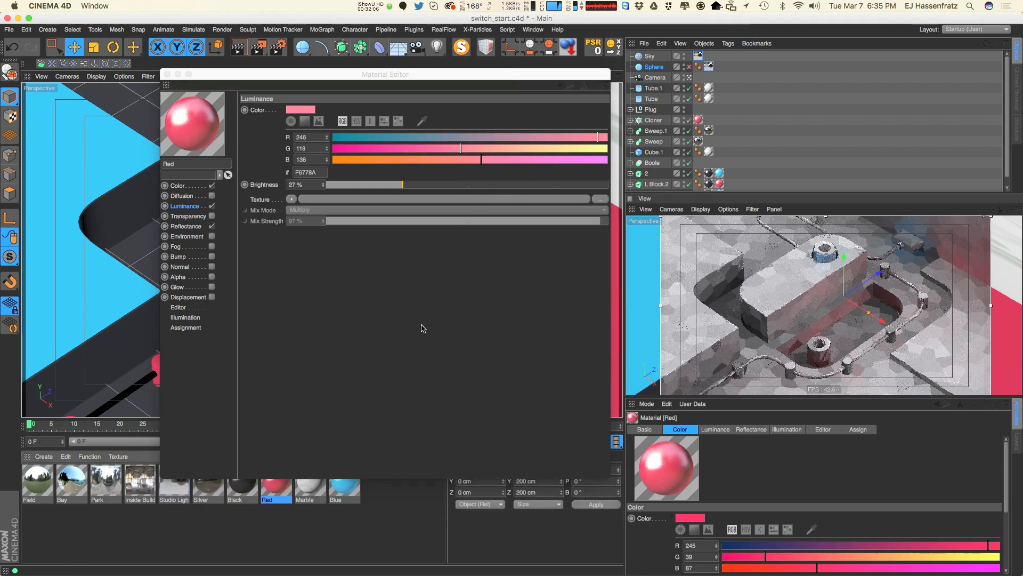
{"action": "left_click", "coordinate": [495, 186]}
{"action": "left_click_drag", "start_coordinate": [349, 78], "coordinate": [384, 92]}
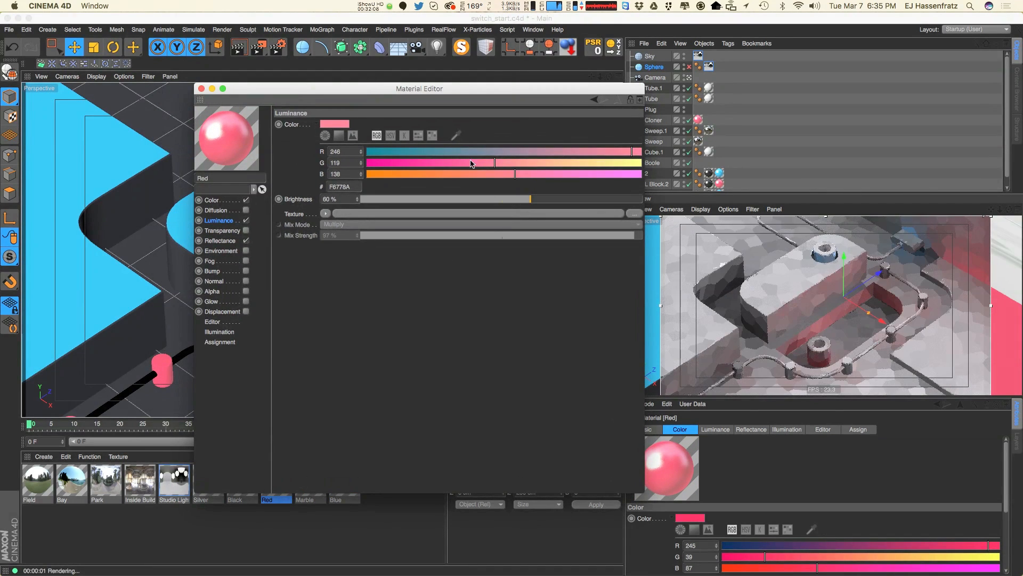
{"action": "left_click", "coordinate": [463, 164]}
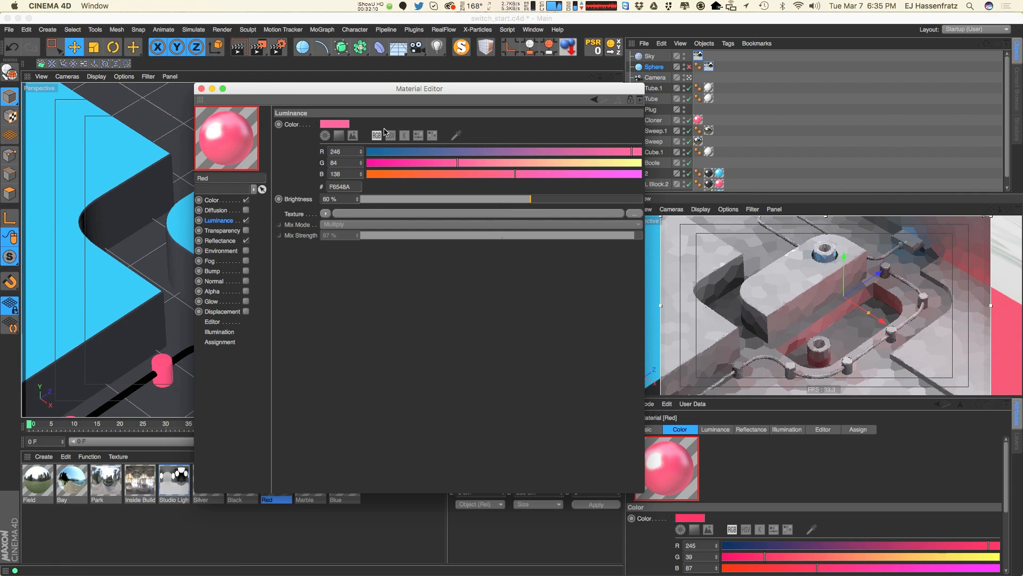
{"action": "left_click", "coordinate": [202, 89]}
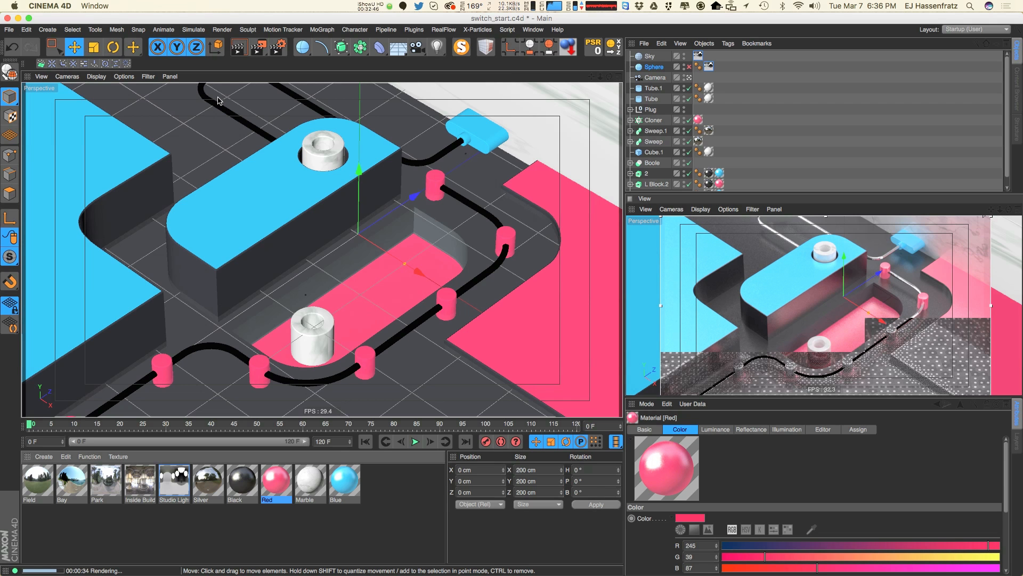
- Assign the Bay material to the texture tags of both the Sky and the Sphere
{"action": "left_click_drag", "start_coordinate": [42, 495], "coordinate": [680, 118]}
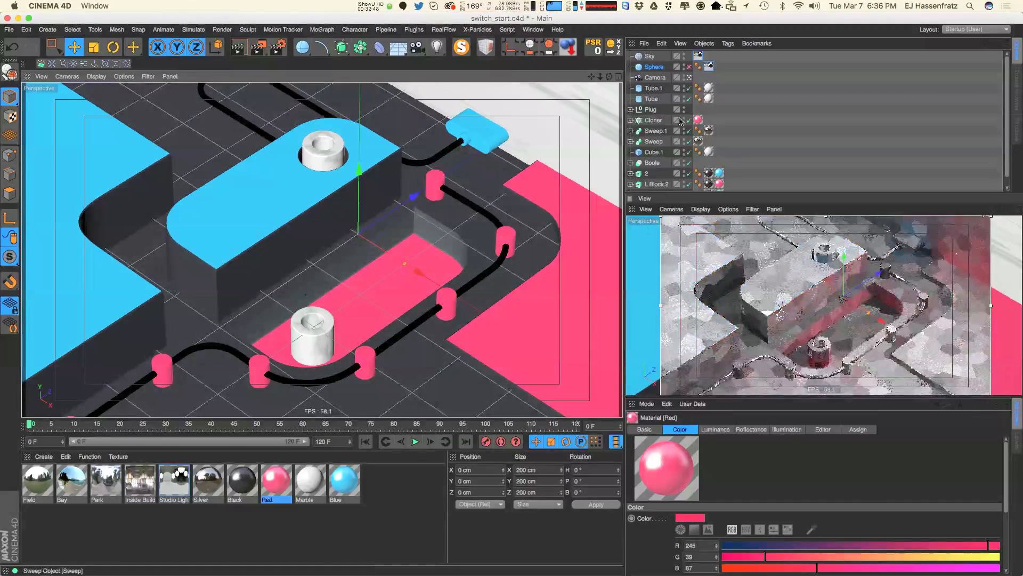
{"action": "left_click", "coordinate": [698, 57]}
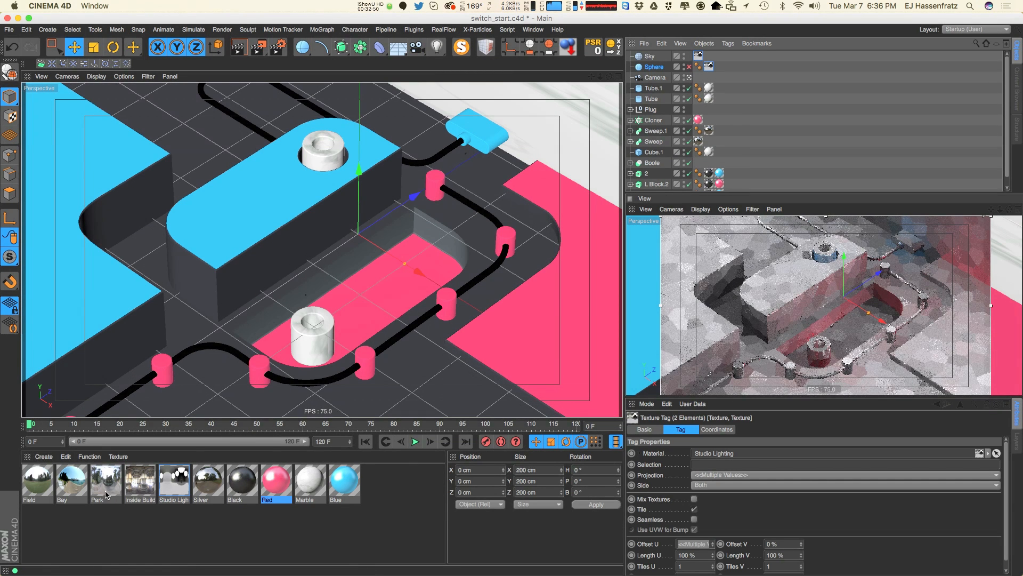
{"action": "left_click_drag", "start_coordinate": [71, 482], "coordinate": [753, 456]}
- Set the Bay material's luminance color red value to 243 and the contrast of its texture's Filter shader to -2%
{"action": "double_click", "coordinate": [80, 483]}
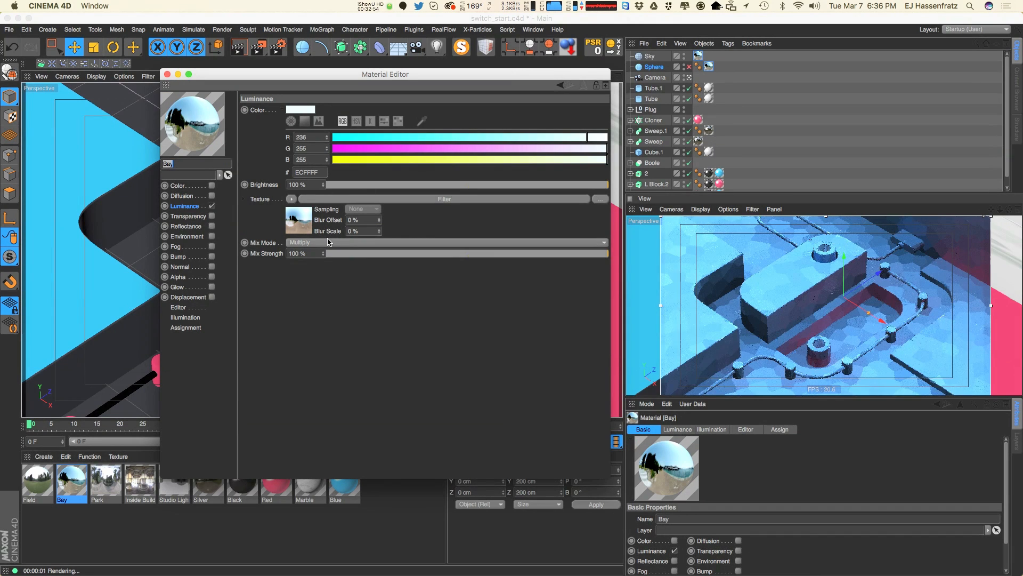
{"action": "left_click", "coordinate": [597, 137]}
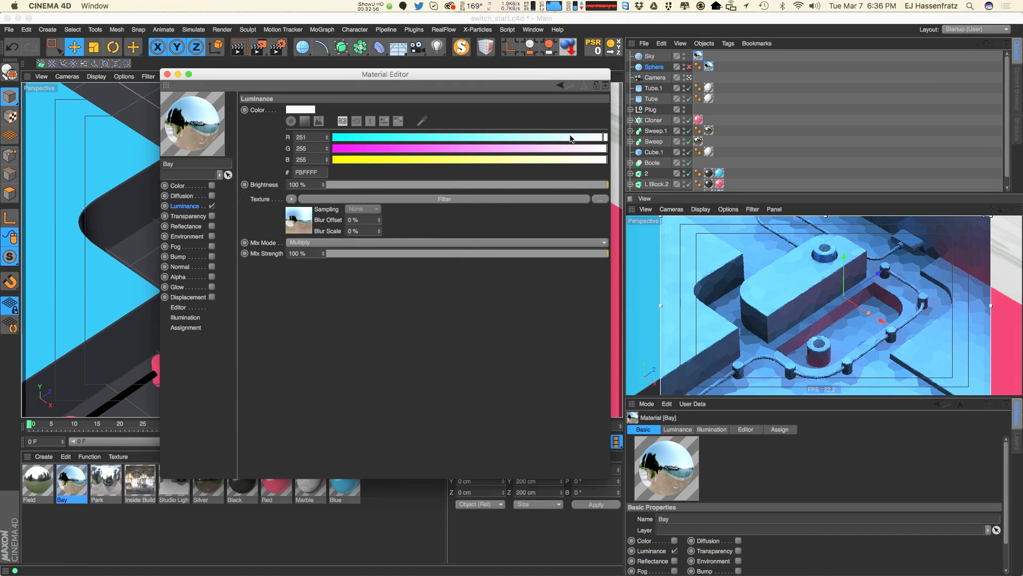
{"action": "left_click", "coordinate": [590, 137]}
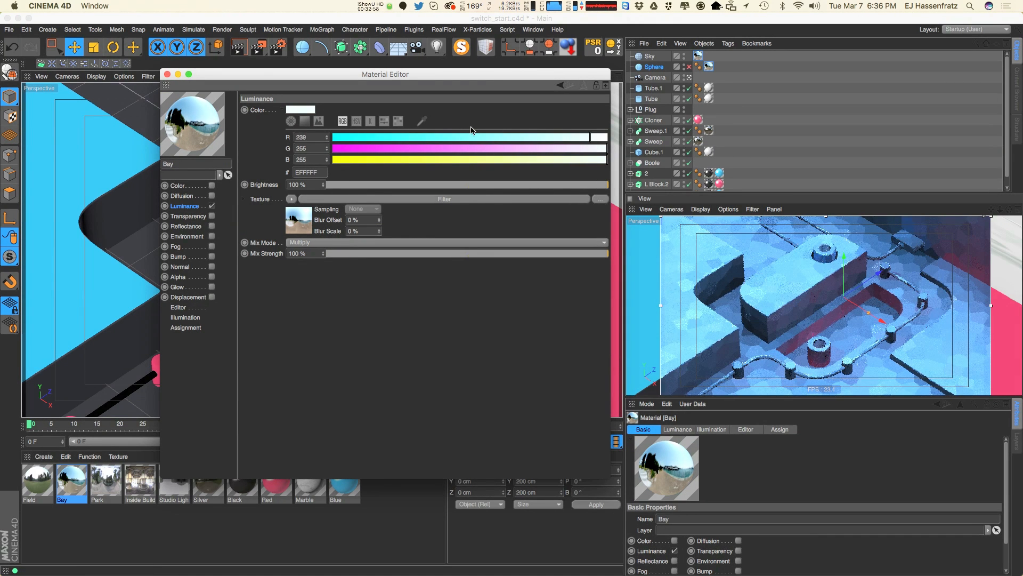
{"action": "left_click", "coordinate": [357, 200]}
{"action": "left_click_drag", "start_coordinate": [489, 297], "coordinate": [457, 288]}
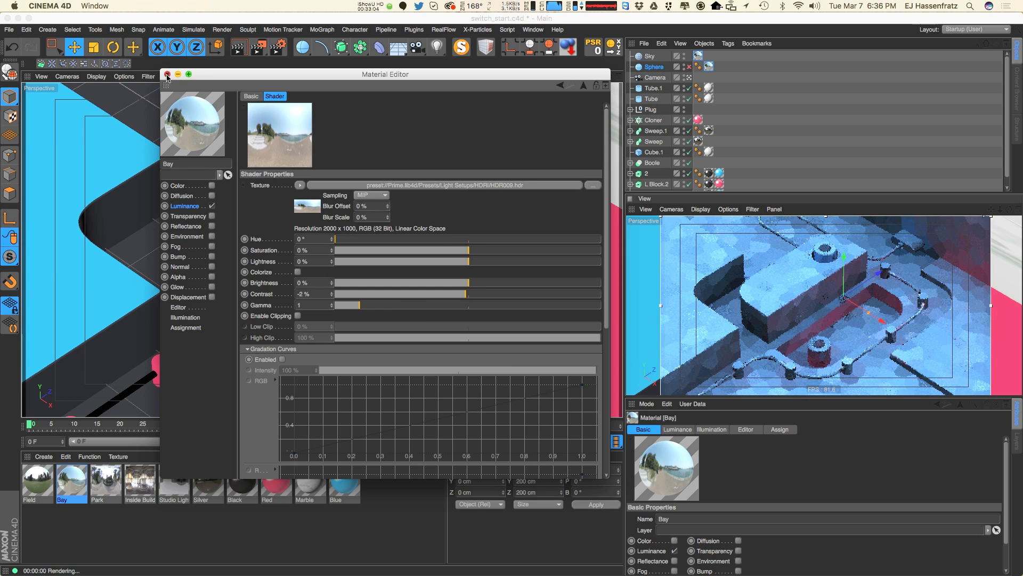
{"action": "left_click", "coordinate": [167, 74]}
- Enable Ambient Occlusion in the render settings and check the Physical renderer's sampling settings
{"action": "left_click", "coordinate": [277, 47]}
{"action": "left_click", "coordinate": [221, 294]}
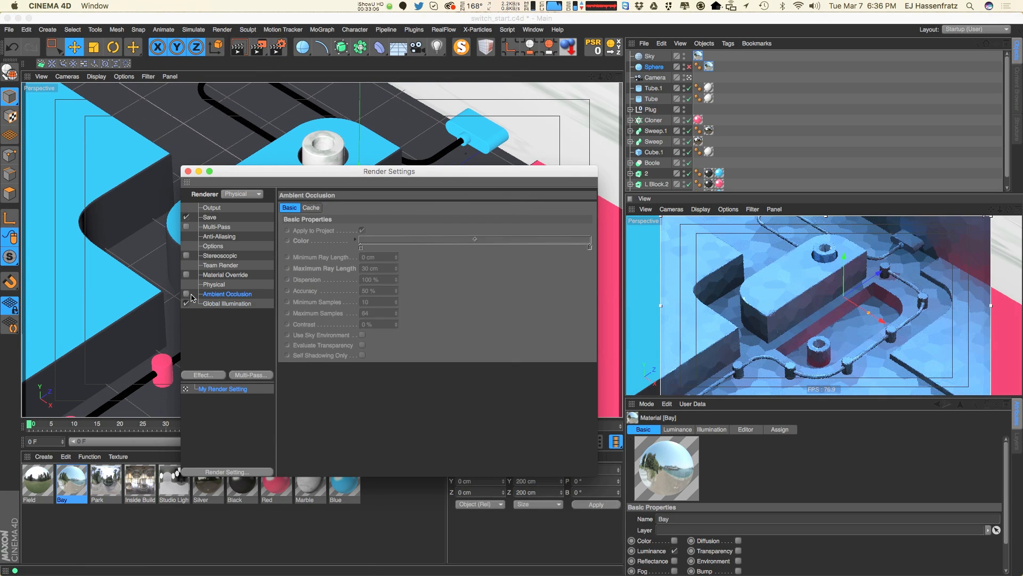
{"action": "left_click", "coordinate": [186, 293]}
{"action": "left_click", "coordinate": [215, 285]}
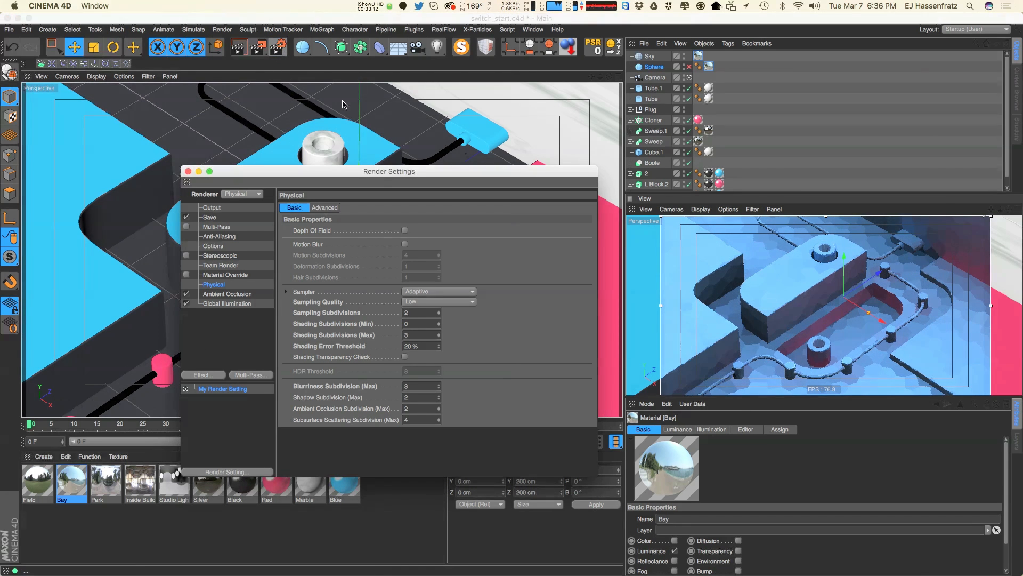
- Set the Global Illumination maximum depth to 8
{"action": "left_click", "coordinate": [214, 305]}
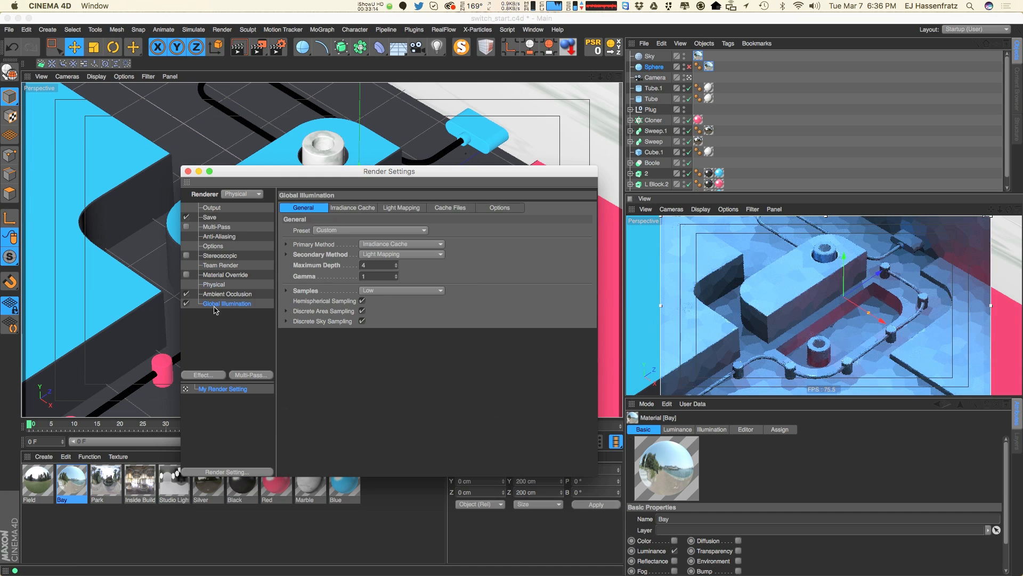
{"action": "double_click", "coordinate": [379, 265]}
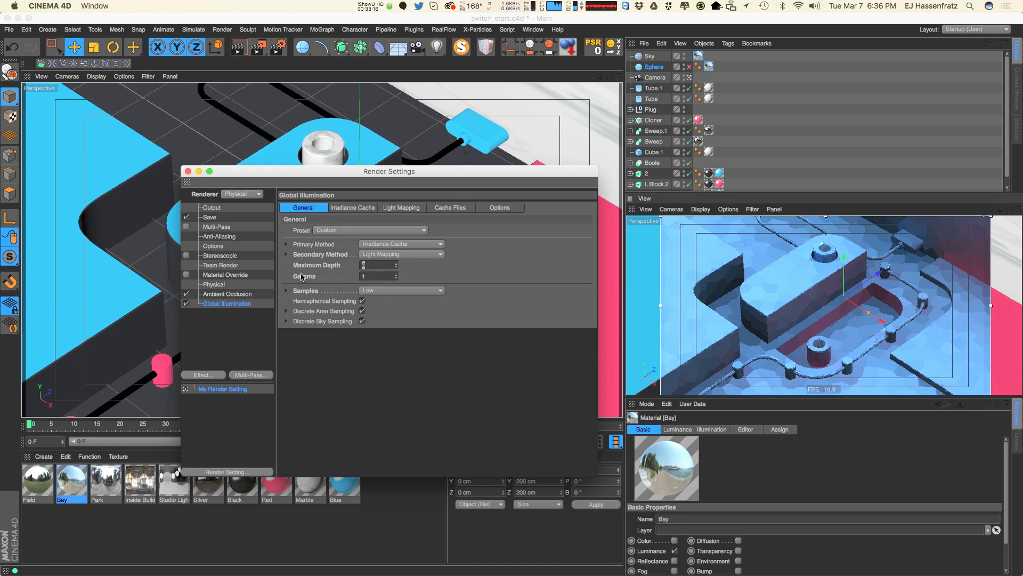
{"action": "type", "text": "8"}
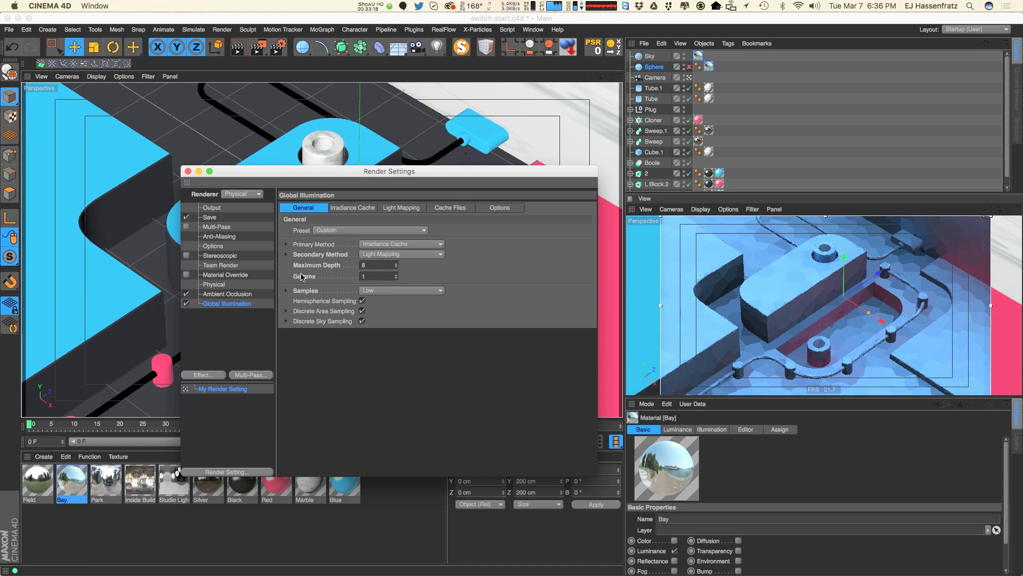
{"action": "key", "text": "Tab"}
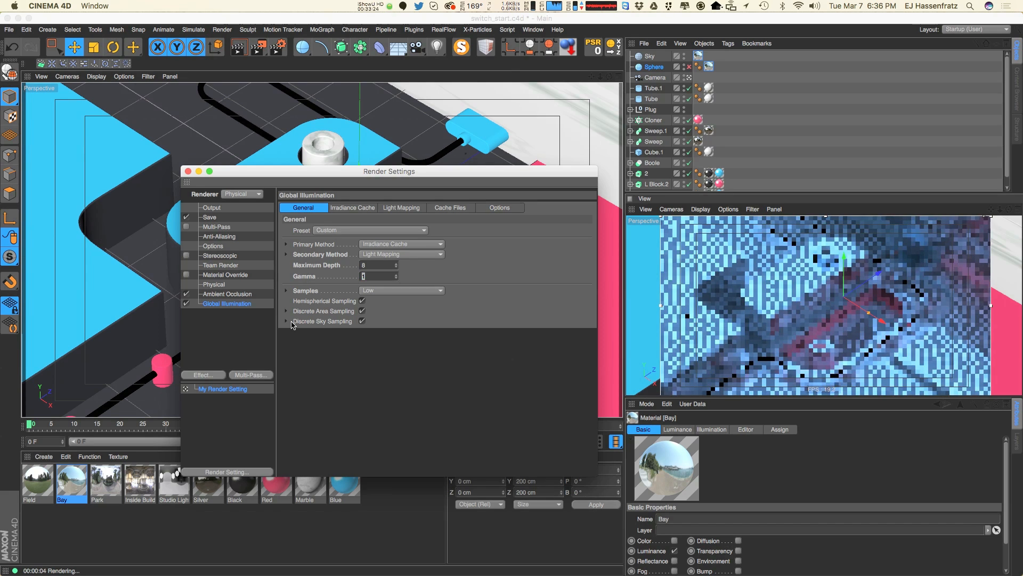
{"action": "key", "text": "Return"}
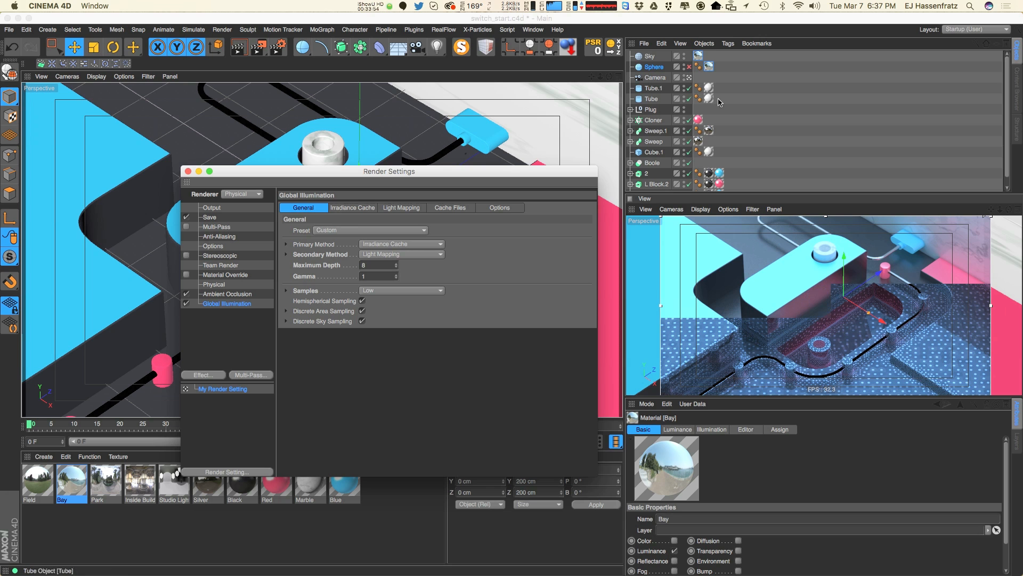
- Reset the U offset of the Sky and Sphere texture tags together to 0%
{"action": "double_click", "coordinate": [709, 66]}
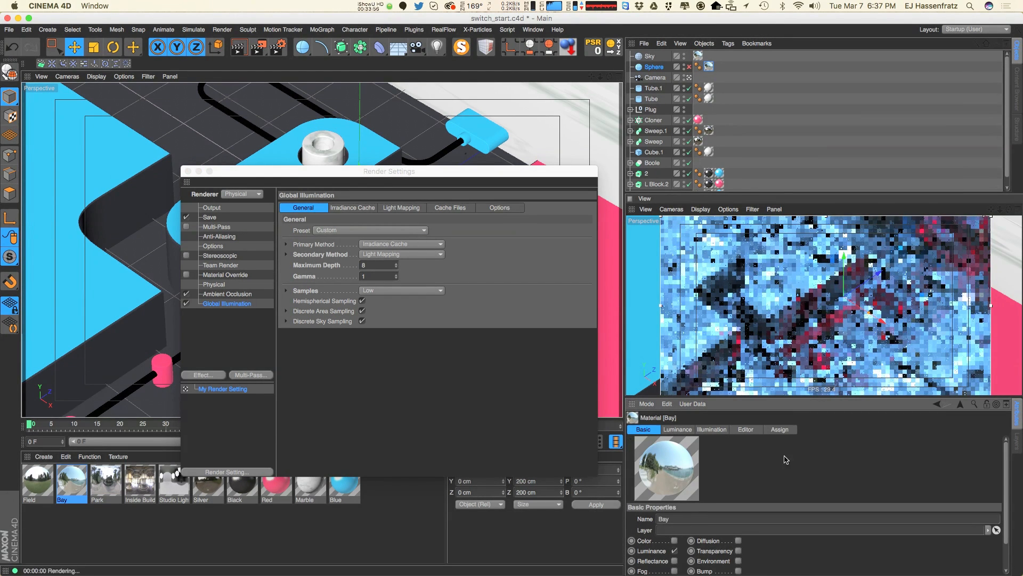
{"action": "left_click", "coordinate": [1019, 434]}
{"action": "left_click", "coordinate": [1017, 413]}
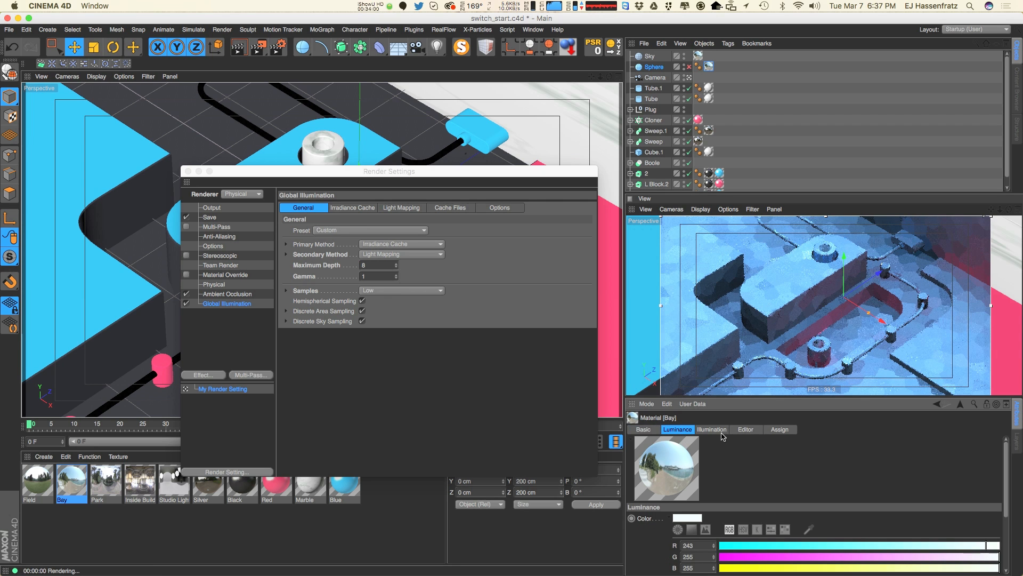
{"action": "double_click", "coordinate": [699, 56]}
{"action": "left_click", "coordinate": [709, 66], "text": "shift"}
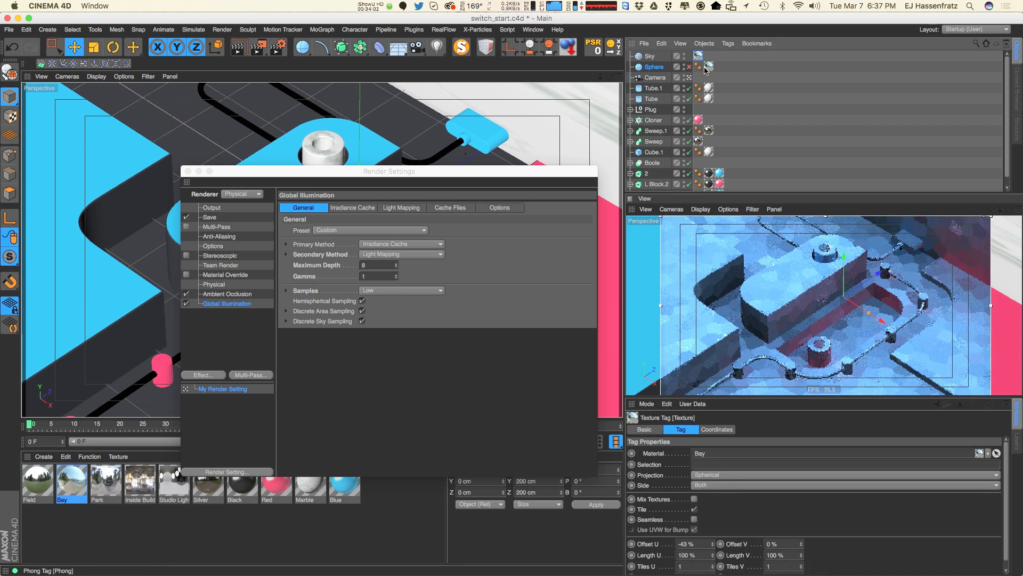
{"action": "left_click", "coordinate": [686, 544]}
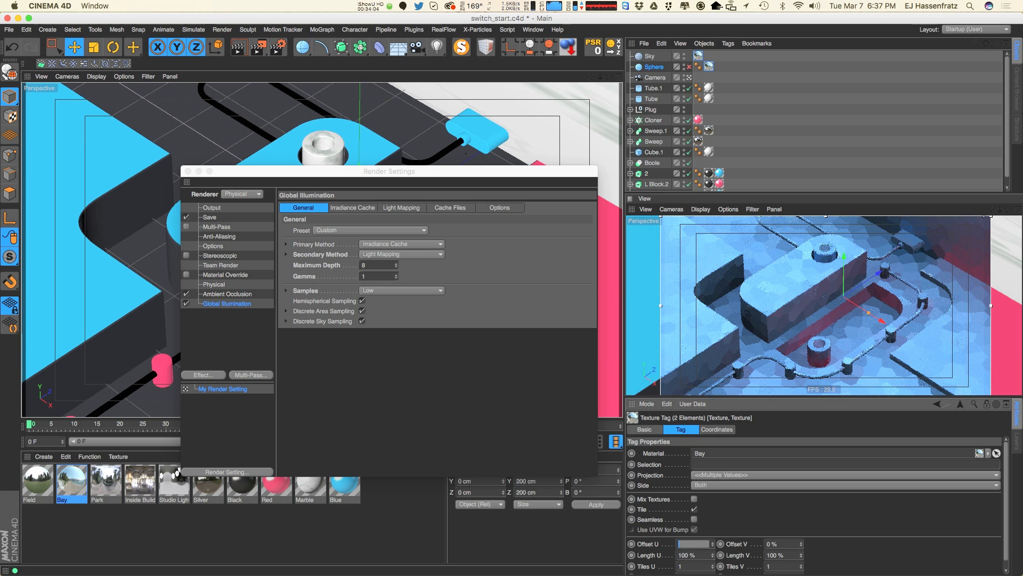
{"action": "type", "text": "0"}
{"action": "key", "text": "Return"}
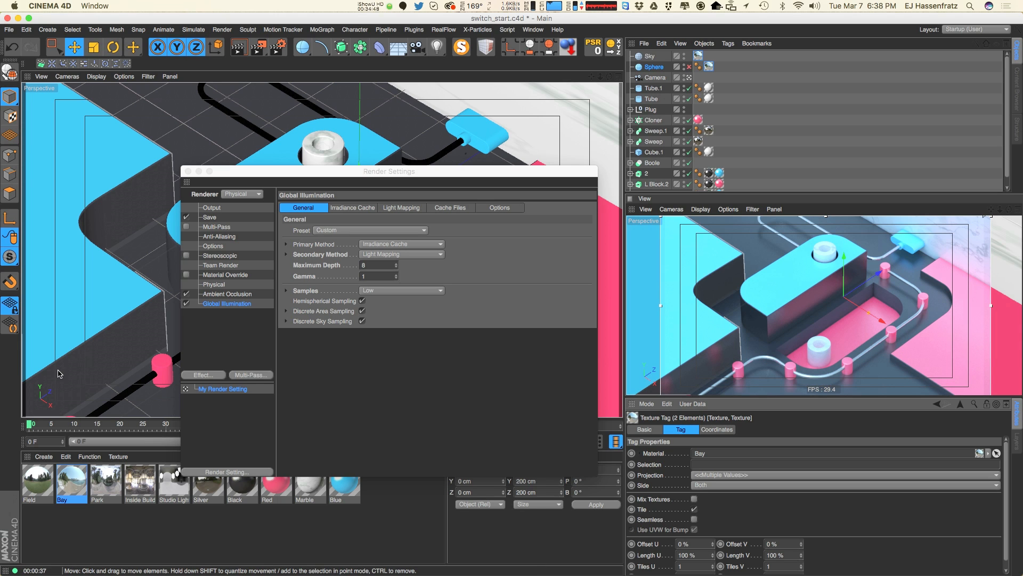
- Set the Global Illumination secondary method to None and the primary method's intensity to 100%
{"action": "key", "text": "a"}
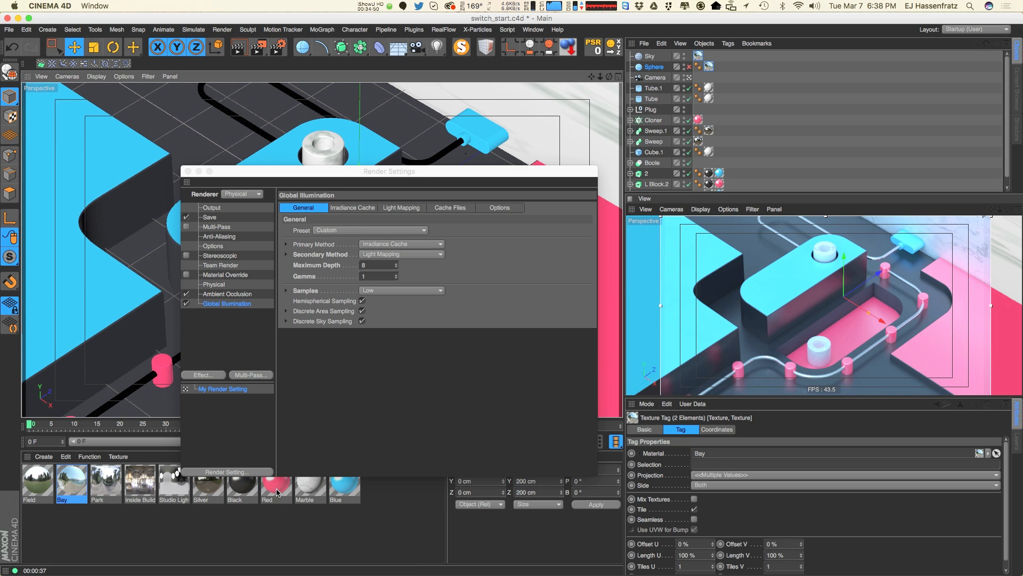
{"action": "left_click", "coordinate": [405, 254]}
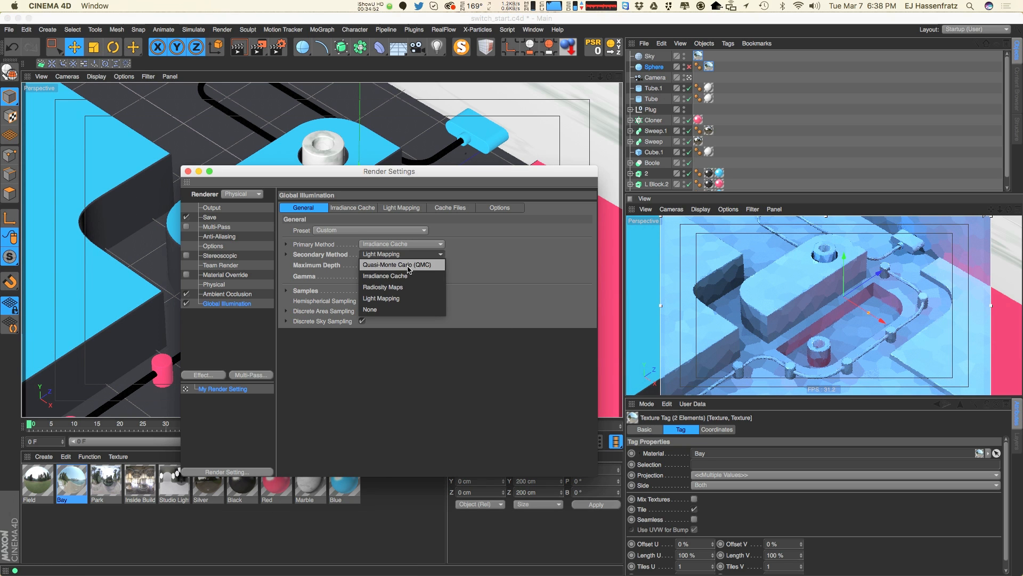
{"action": "left_click", "coordinate": [390, 309]}
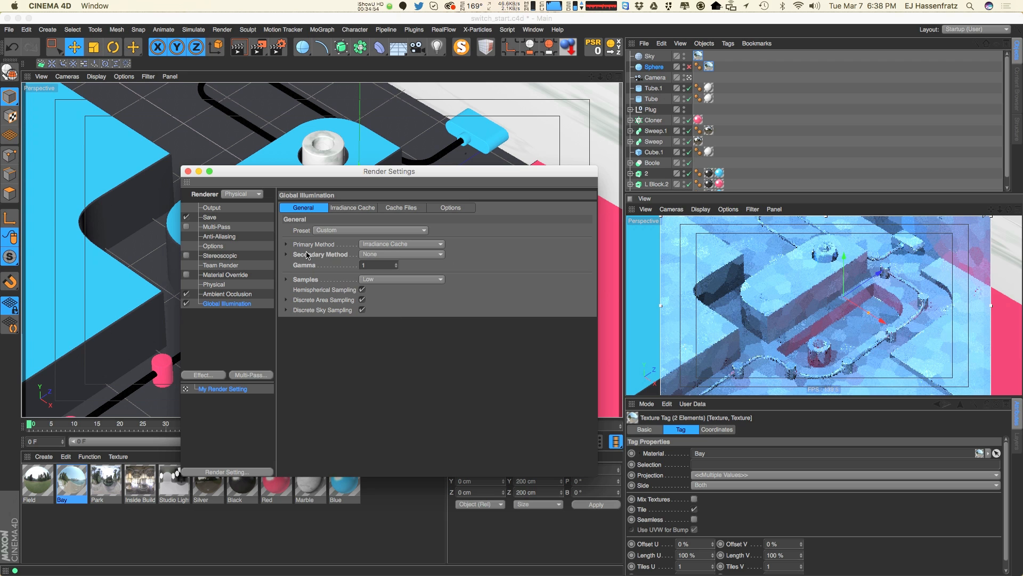
{"action": "left_click", "coordinate": [286, 244]}
{"action": "left_click", "coordinate": [376, 257]}
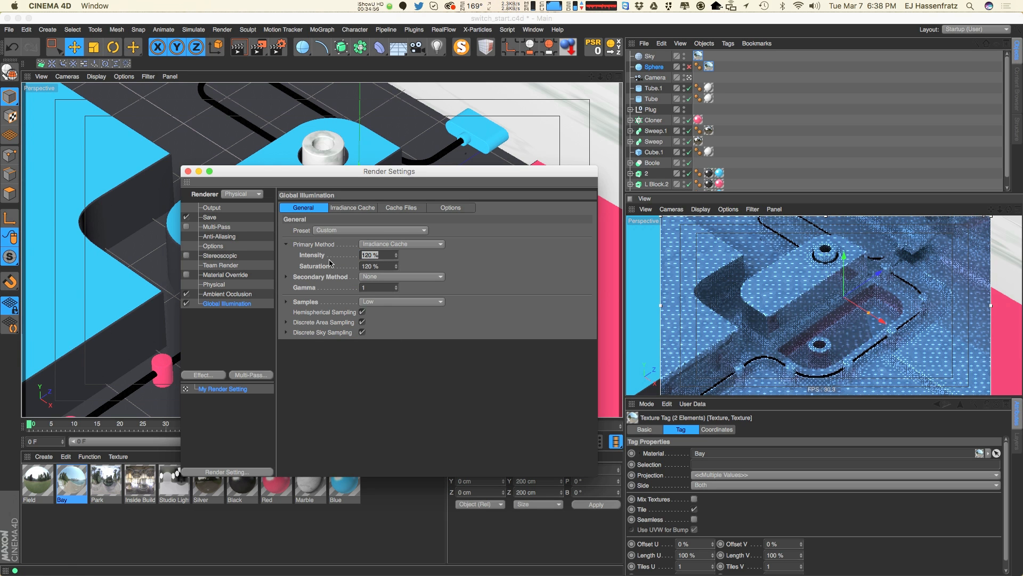
{"action": "type", "text": "100"}
{"action": "key", "text": "Return"}
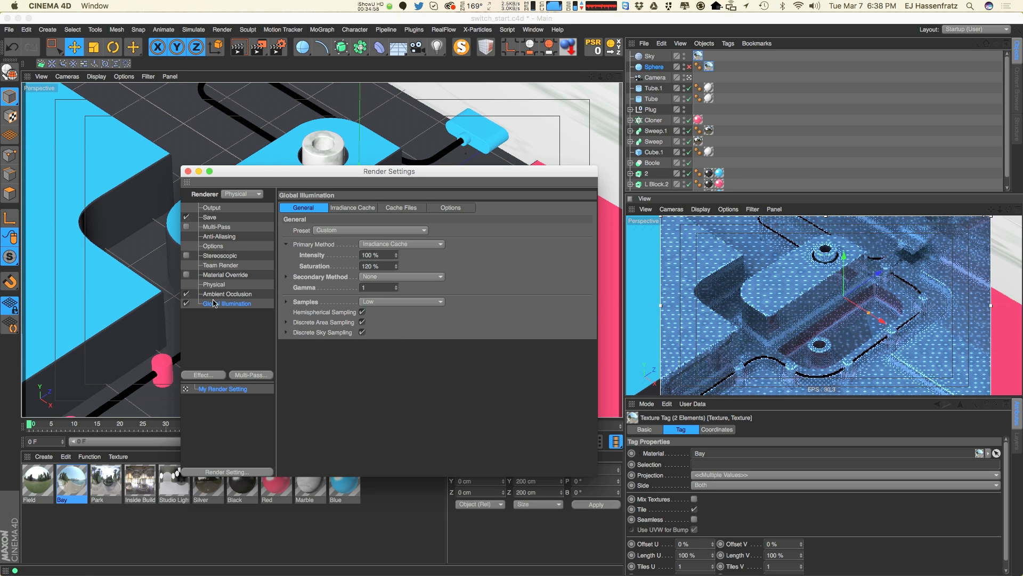
- Try a saturation of 200% for the primary Global Illumination method
{"action": "left_click", "coordinate": [375, 266]}
{"action": "type", "text": "200"}
{"action": "key", "text": "Return"}
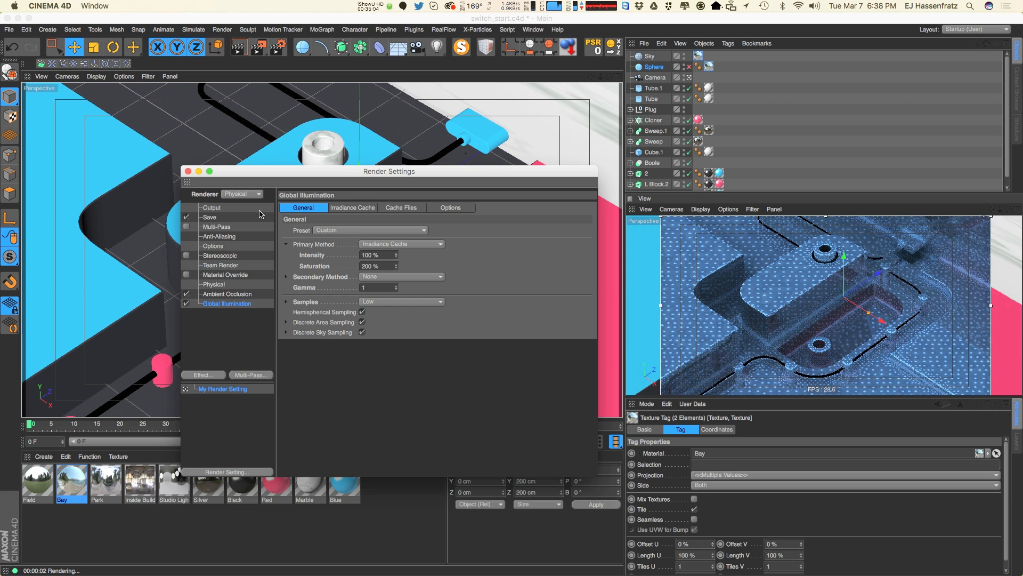
- Review the record density options and the smoothing setting of the Irradiance Cache
{"action": "left_click", "coordinate": [351, 208]}
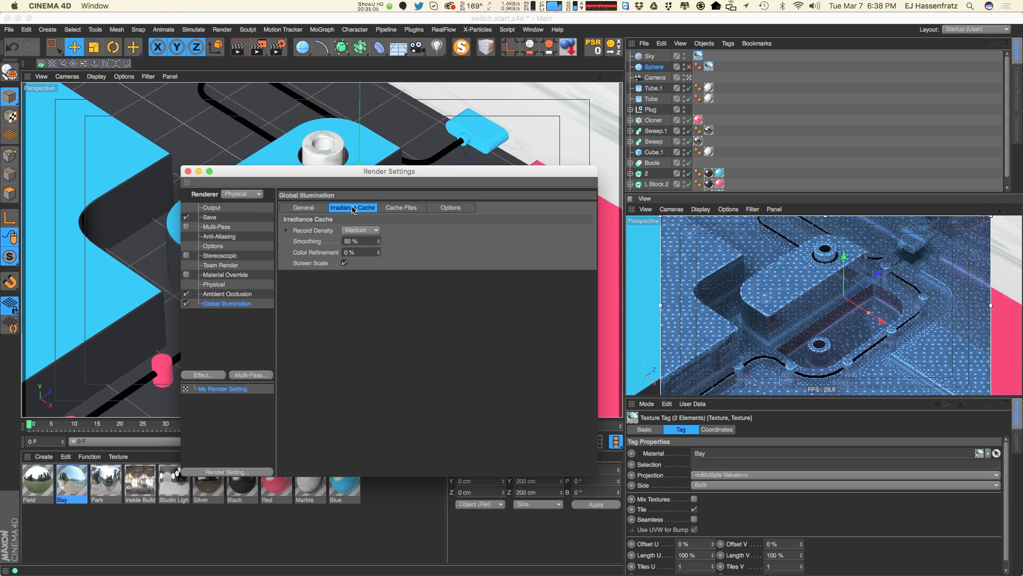
{"action": "left_click", "coordinate": [366, 230]}
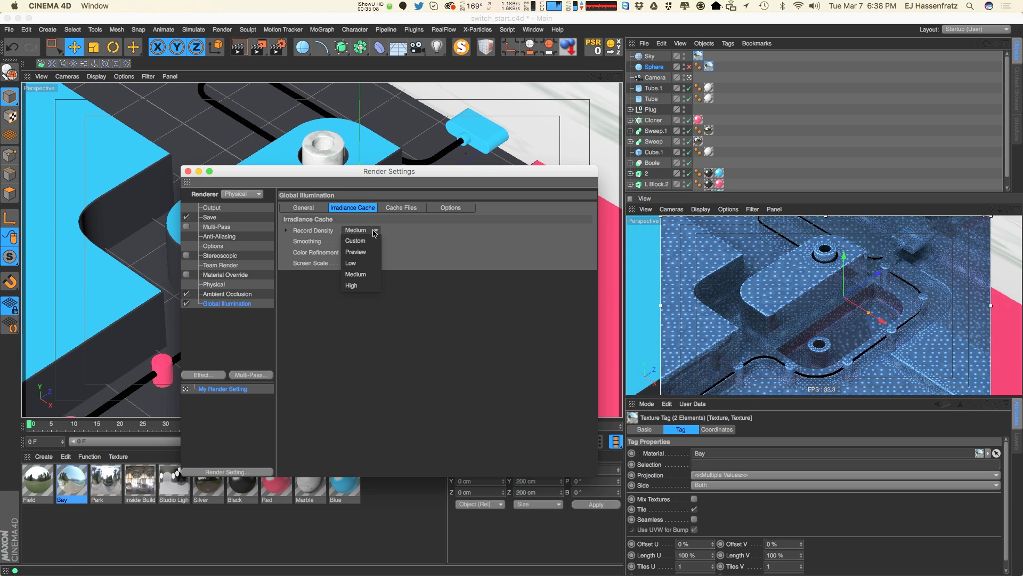
{"action": "left_click", "coordinate": [356, 274]}
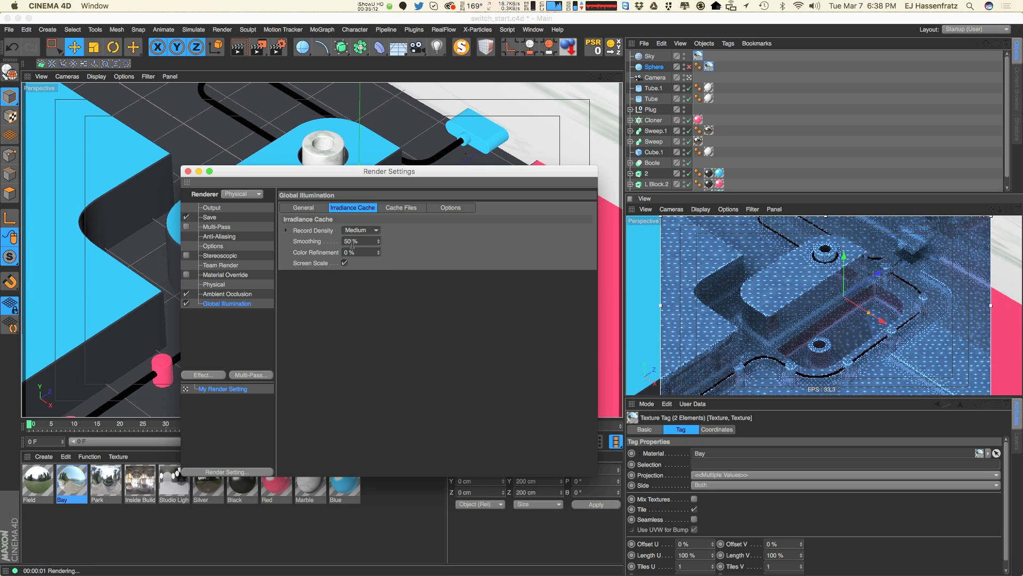
{"action": "left_click", "coordinate": [352, 241]}
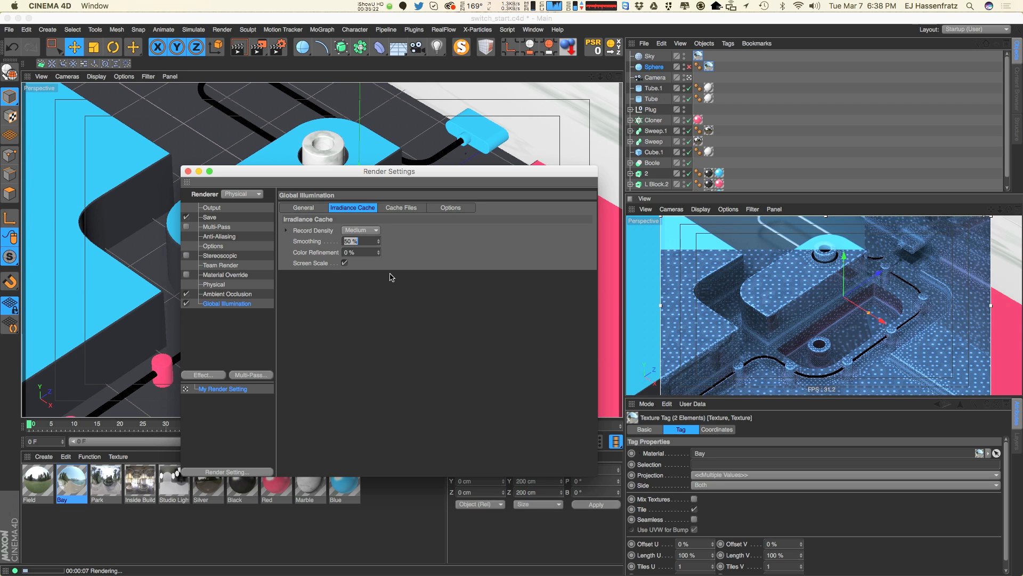
- Set the saturation of the primary Global Illumination method to 100%
{"action": "left_click", "coordinate": [302, 208]}
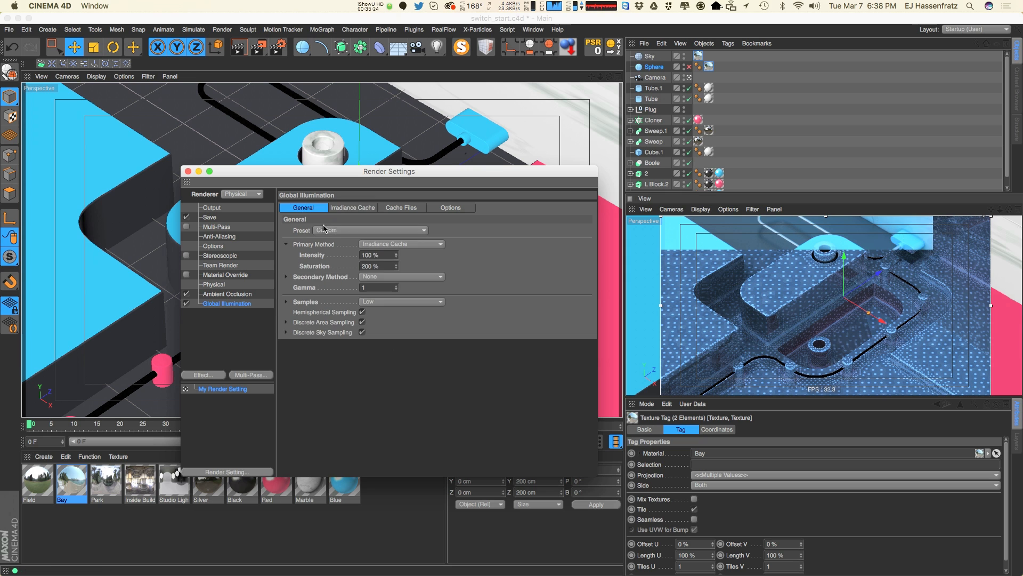
{"action": "left_click_drag", "start_coordinate": [385, 266], "coordinate": [352, 269]}
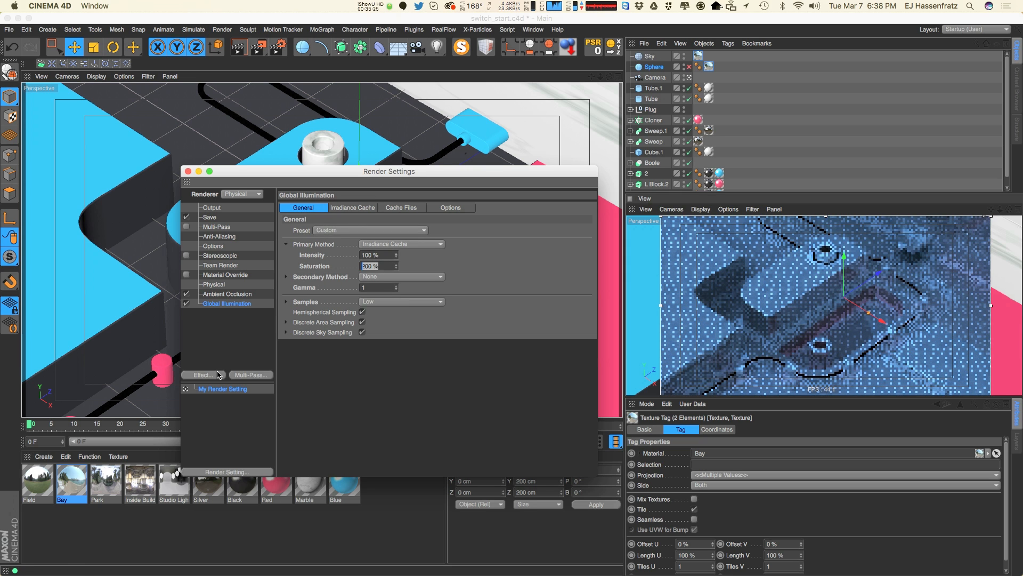
{"action": "type", "text": "100"}
{"action": "key", "text": "Return"}
{"action": "left_click", "coordinate": [160, 426]}
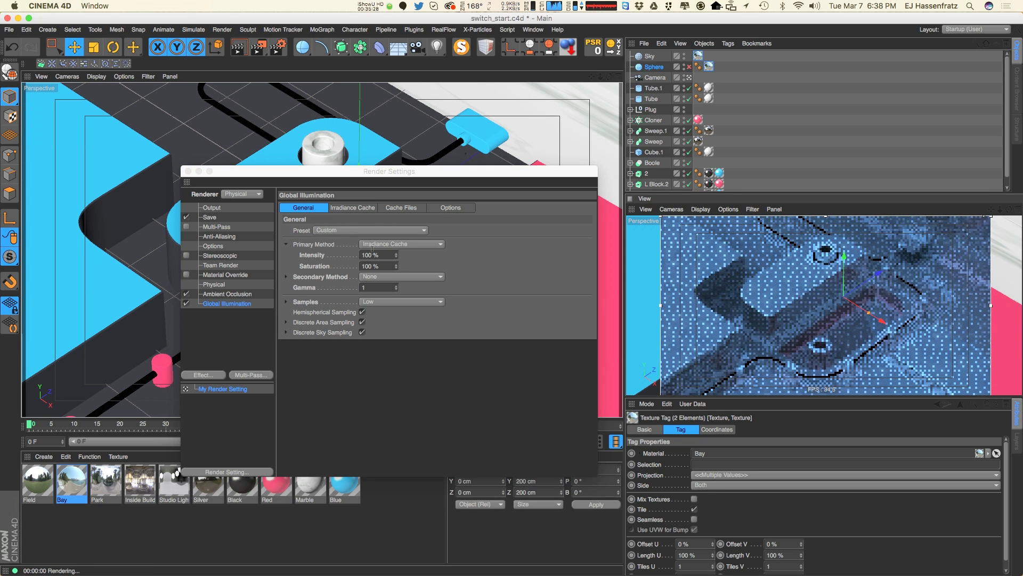
{"action": "left_click_drag", "start_coordinate": [384, 255], "coordinate": [362, 276]}
- Examine the Global Illumination cache file and option settings, plus the Physical and Anti-Aliasing render settings
{"action": "left_click", "coordinate": [401, 208]}
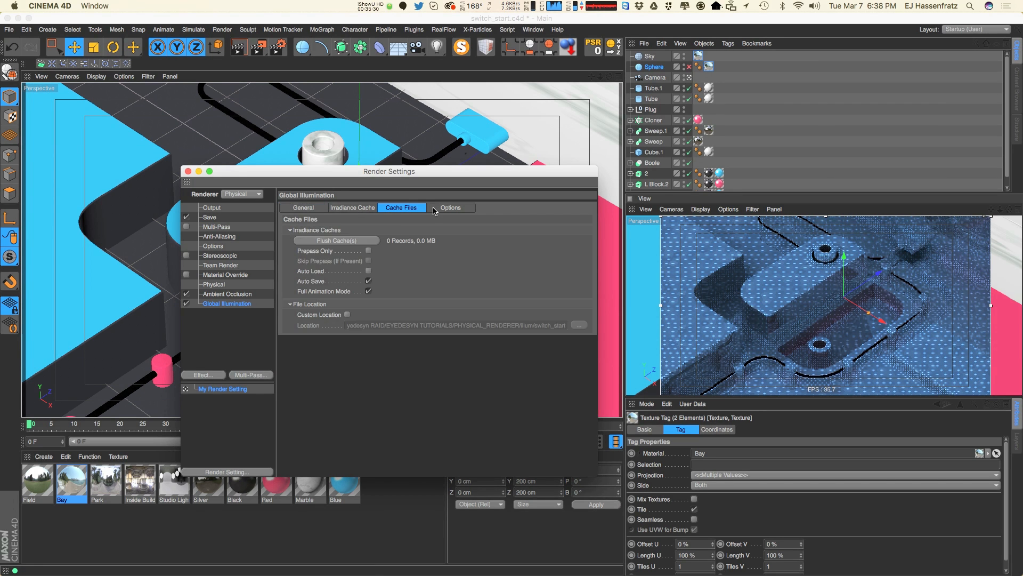
{"action": "left_click", "coordinate": [445, 208]}
{"action": "left_click", "coordinate": [312, 207]}
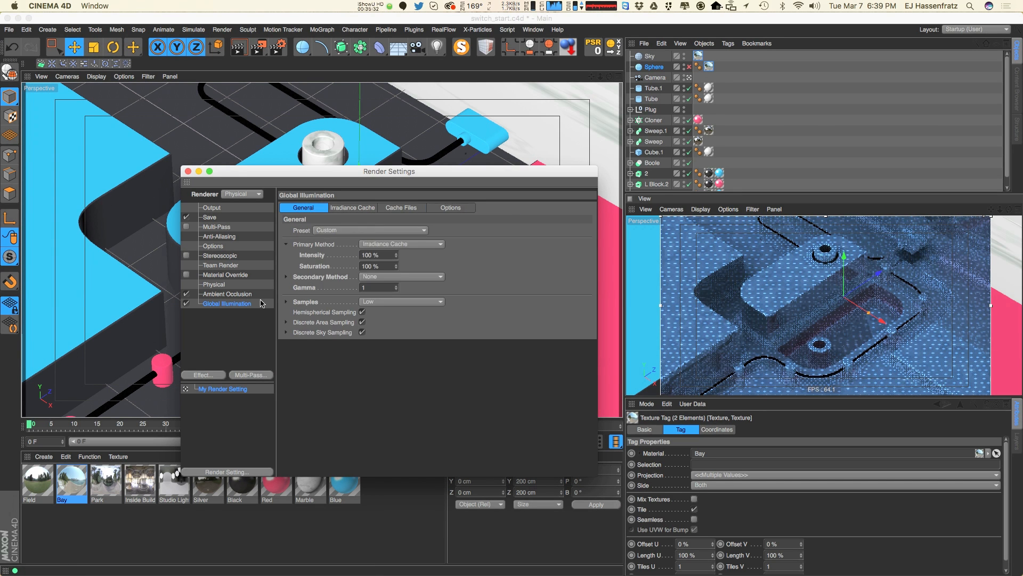
{"action": "left_click", "coordinate": [216, 284]}
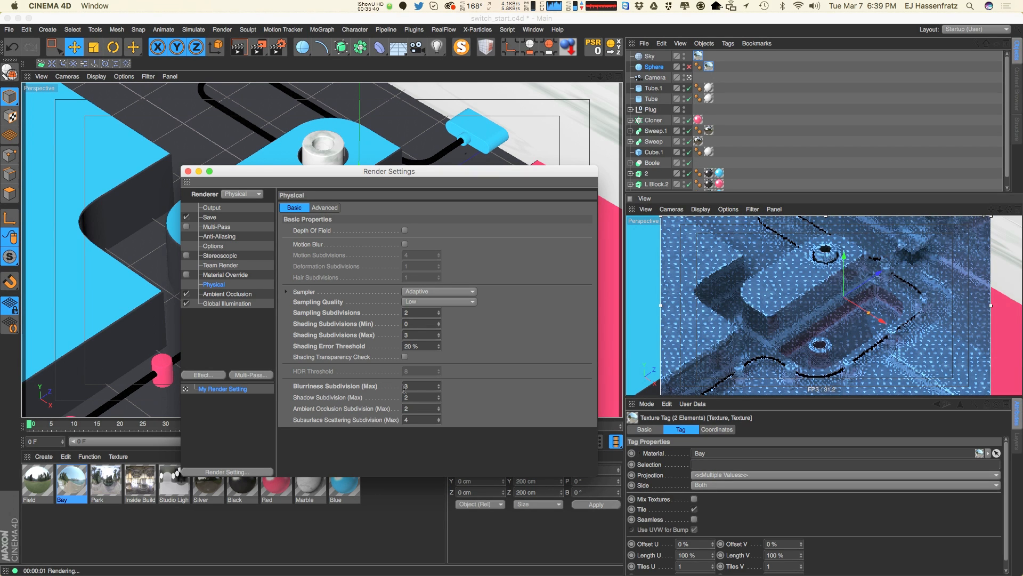
{"action": "left_click", "coordinate": [219, 236]}
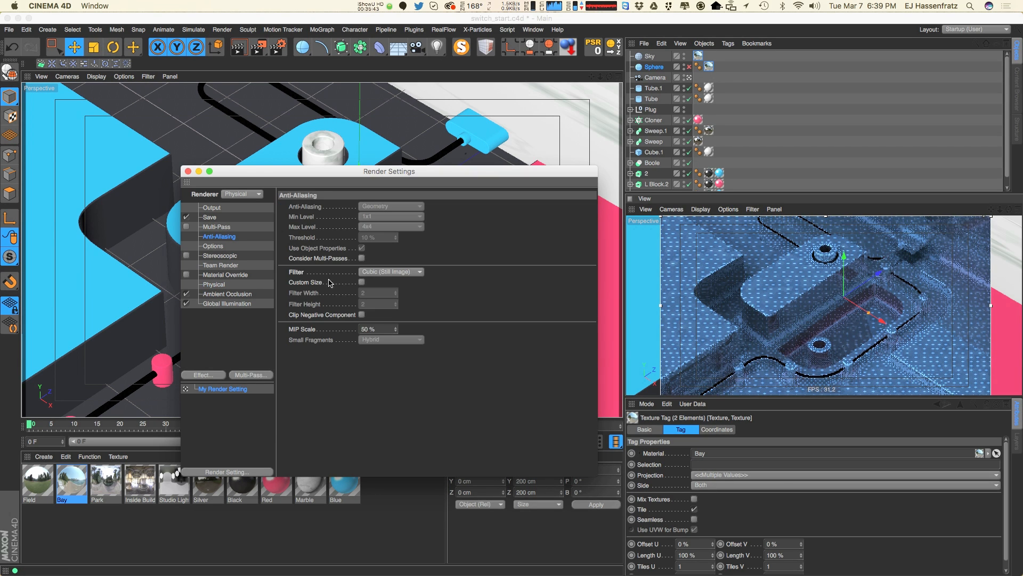
- Set the render options to reflection depth 10, ray depth 6, shadow depth 6 and ray threshold 3%
{"action": "left_click", "coordinate": [213, 246]}
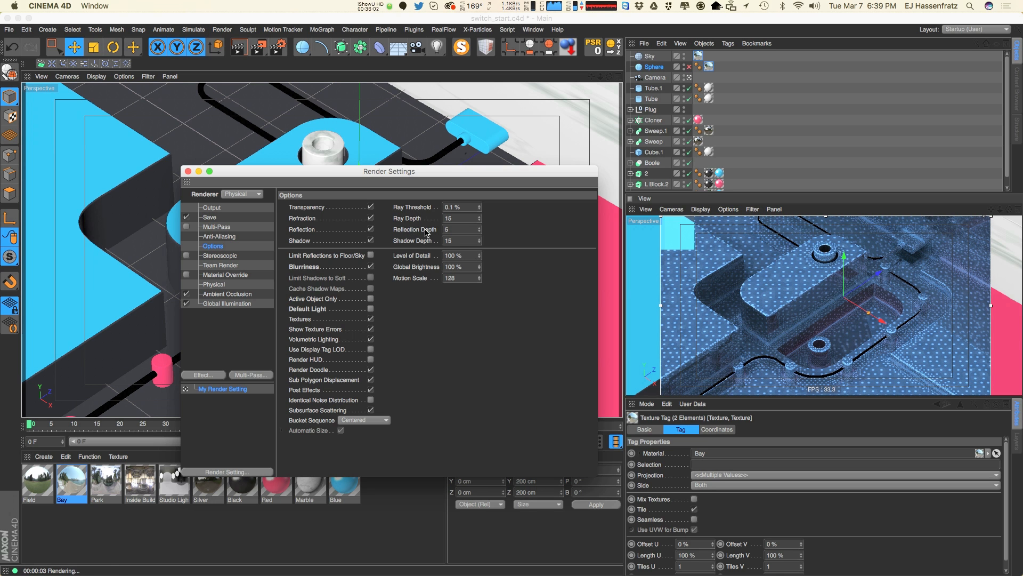
{"action": "double_click", "coordinate": [464, 229]}
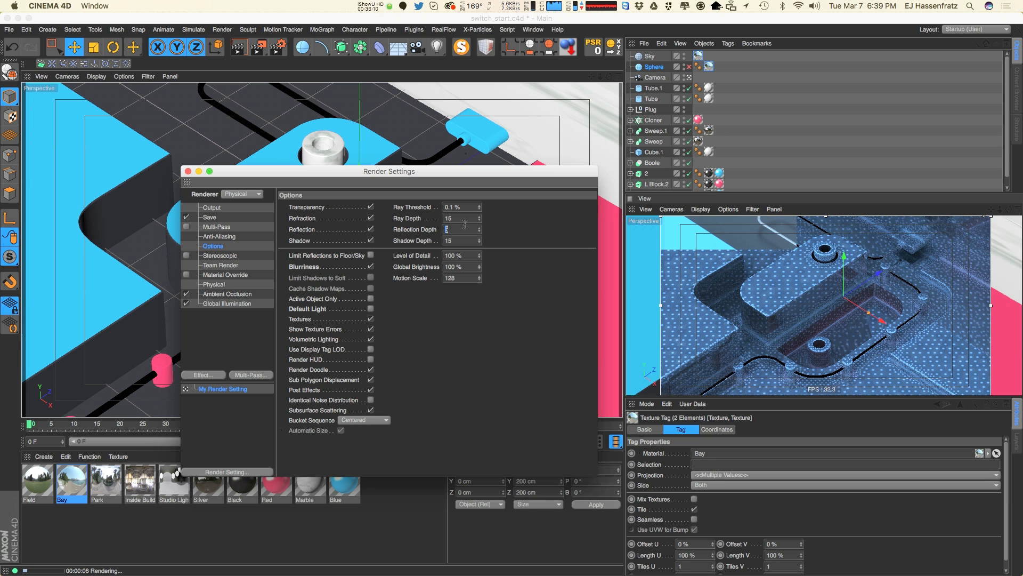
{"action": "type", "text": "10"}
{"action": "key", "text": "shift+Tab"}
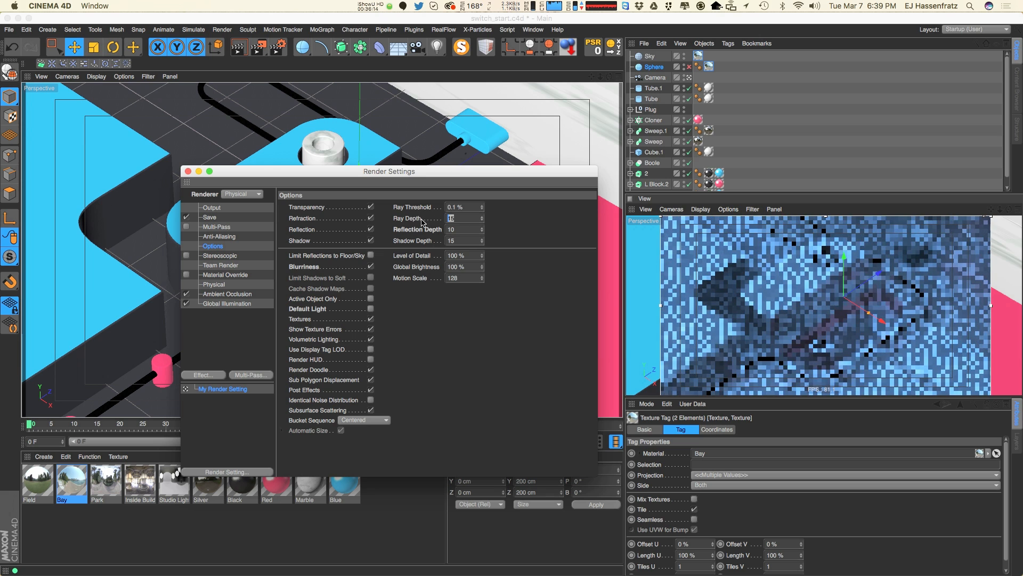
{"action": "type", "text": "6"}
{"action": "double_click", "coordinate": [459, 240]}
{"action": "type", "text": "6"}
{"action": "left_click", "coordinate": [509, 237]}
{"action": "double_click", "coordinate": [458, 208]}
{"action": "type", "text": "3"}
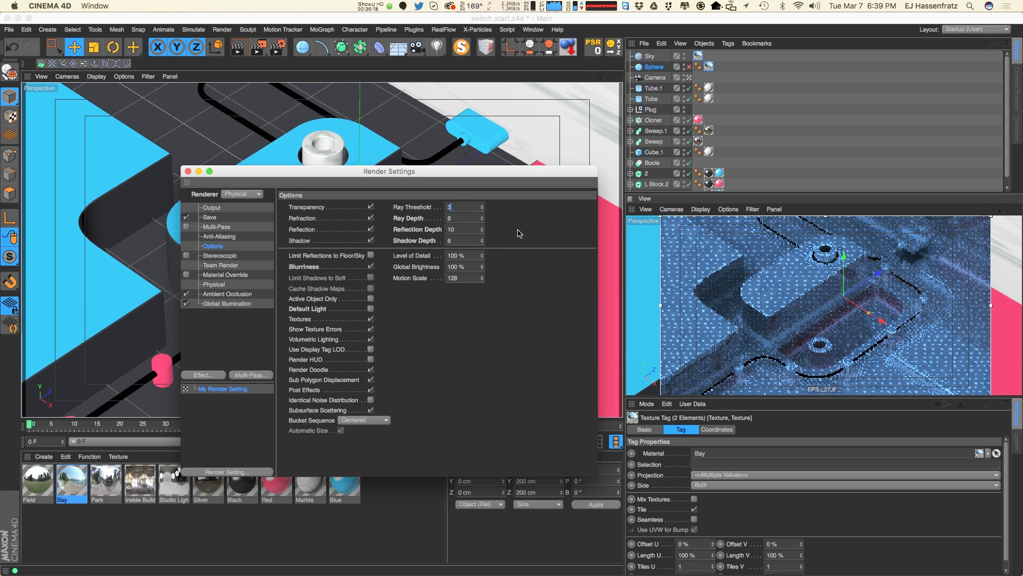
{"action": "left_click", "coordinate": [520, 236]}
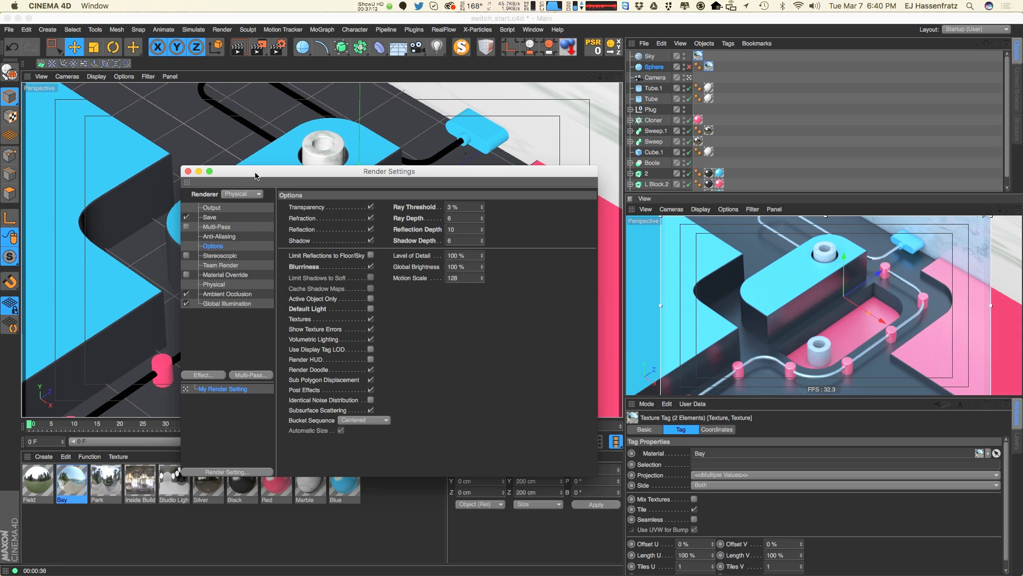
- Review the maximum ray length of Ambient Occlusion and the secondary method choices of Global Illumination
{"action": "left_click_drag", "start_coordinate": [258, 175], "coordinate": [281, 171]}
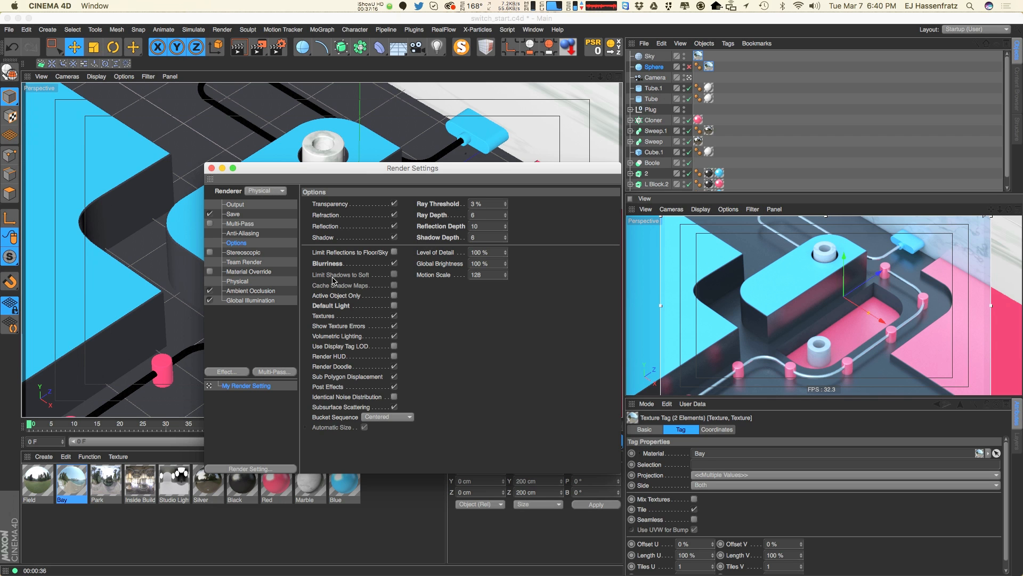
{"action": "left_click", "coordinate": [245, 291]}
{"action": "key", "text": "ctrl+r"}
{"action": "double_click", "coordinate": [388, 264]}
{"action": "left_click", "coordinate": [338, 266]}
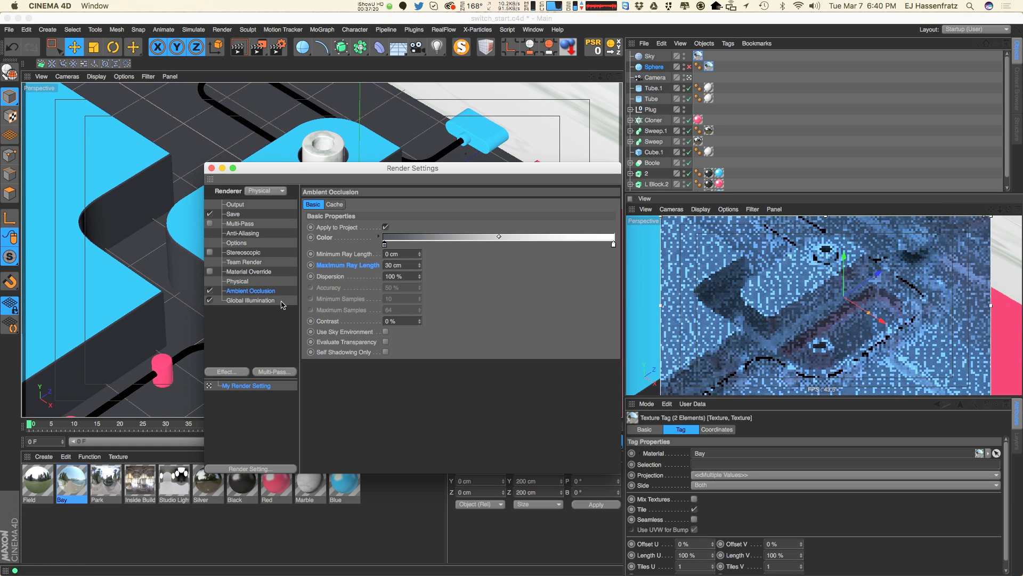
{"action": "left_click", "coordinate": [258, 301]}
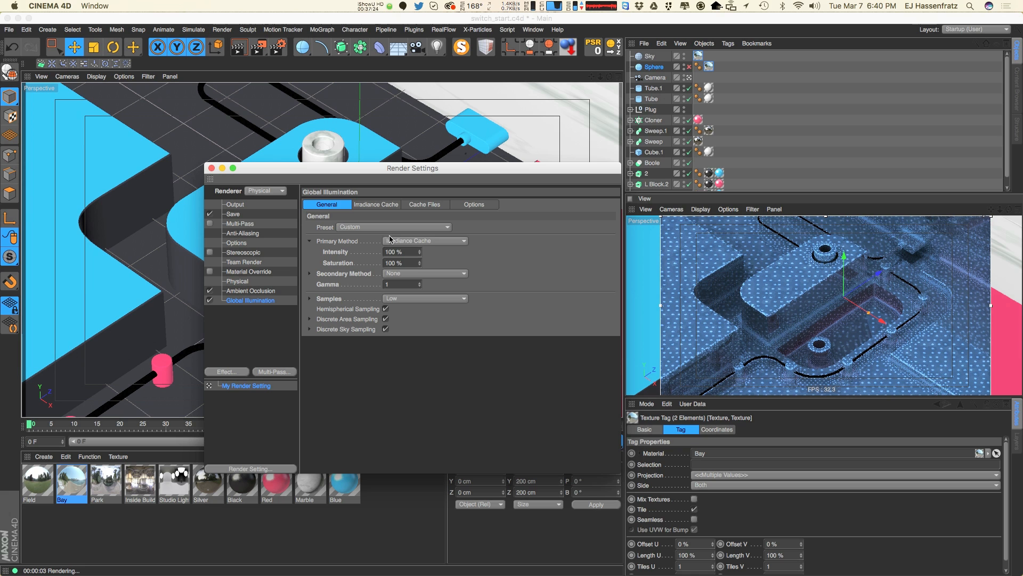
{"action": "left_click", "coordinate": [314, 242]}
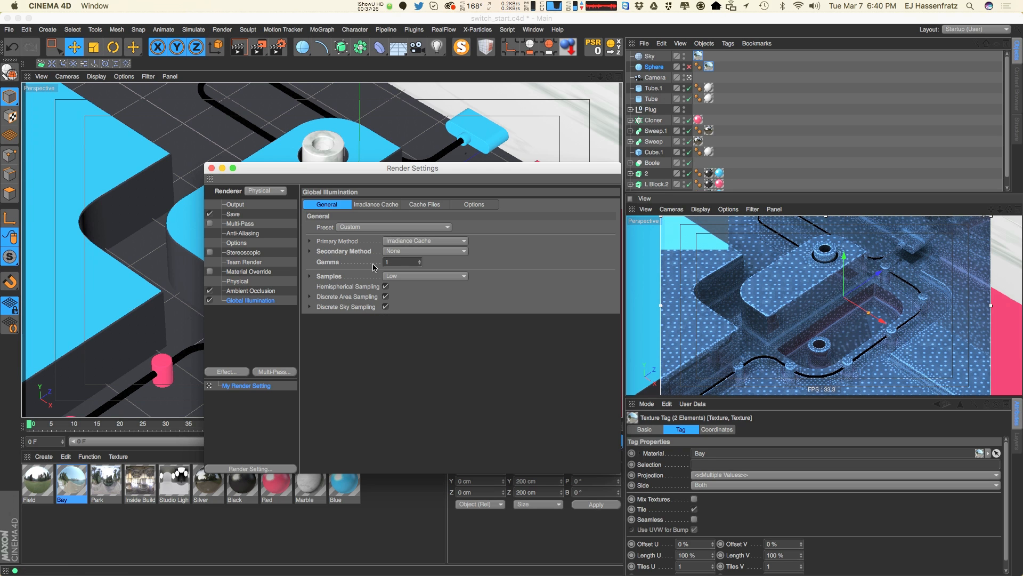
{"action": "left_click", "coordinate": [408, 251]}
{"action": "left_click", "coordinate": [489, 334]}
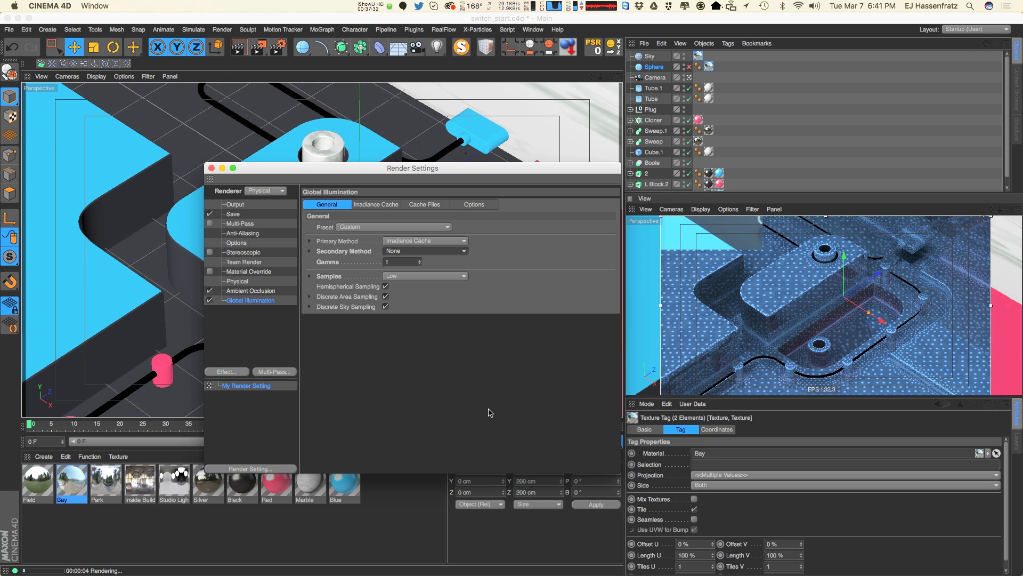
- Try the Interior - Preview preset for Global Illumination with Light Mapping as the secondary method
{"action": "left_click", "coordinate": [371, 228]}
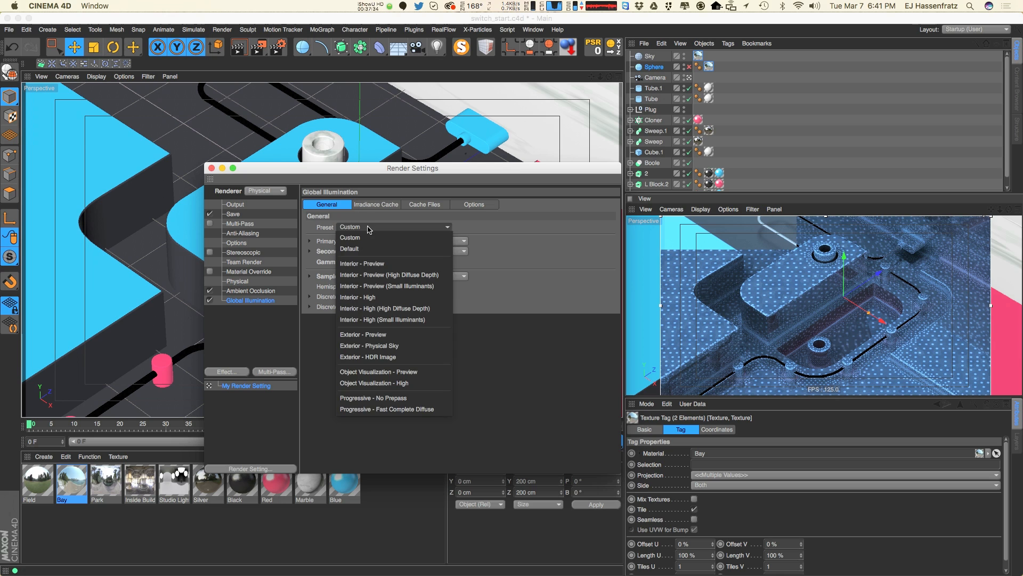
{"action": "left_click", "coordinate": [424, 265]}
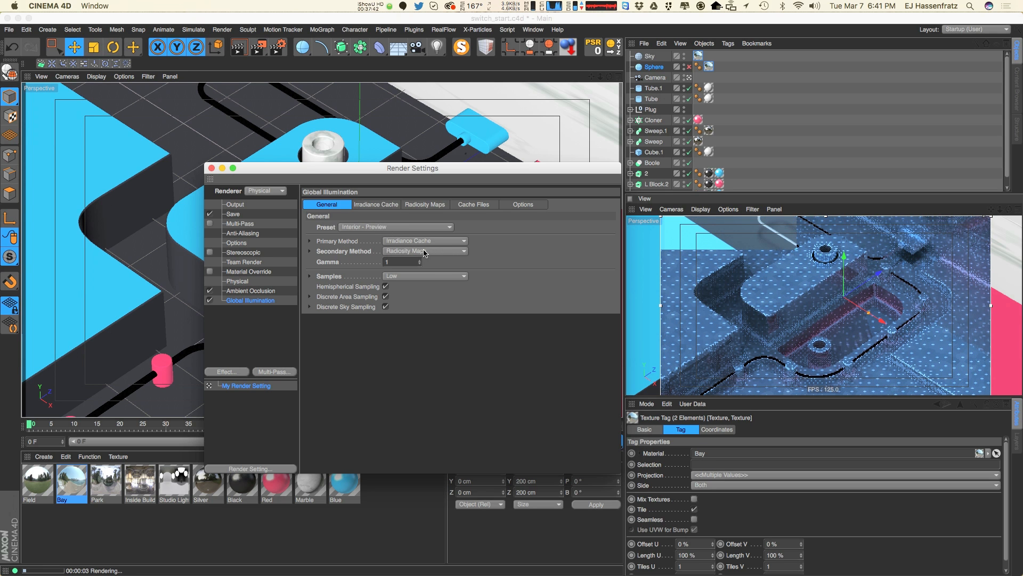
{"action": "left_click", "coordinate": [451, 251]}
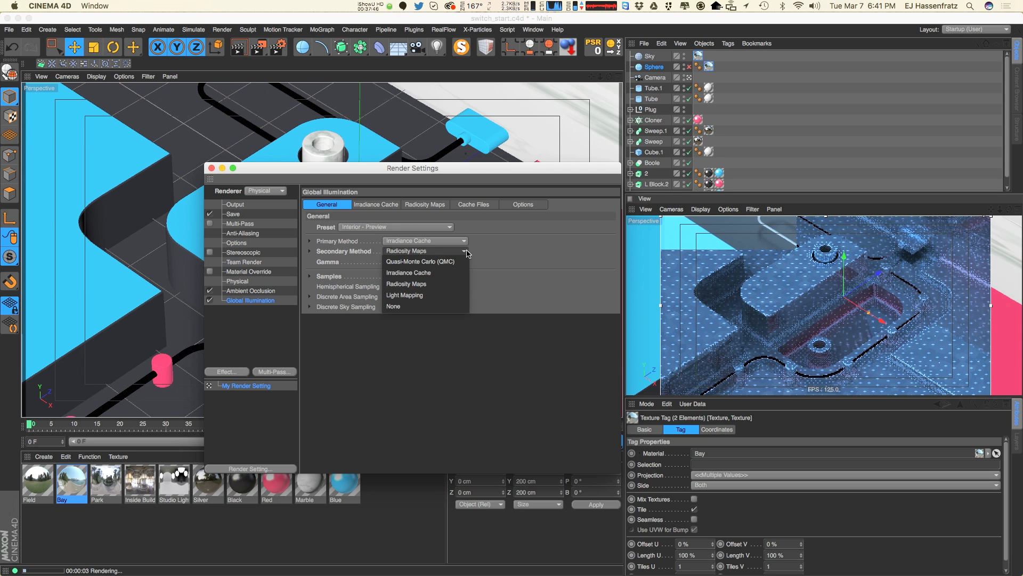
{"action": "left_click", "coordinate": [455, 295]}
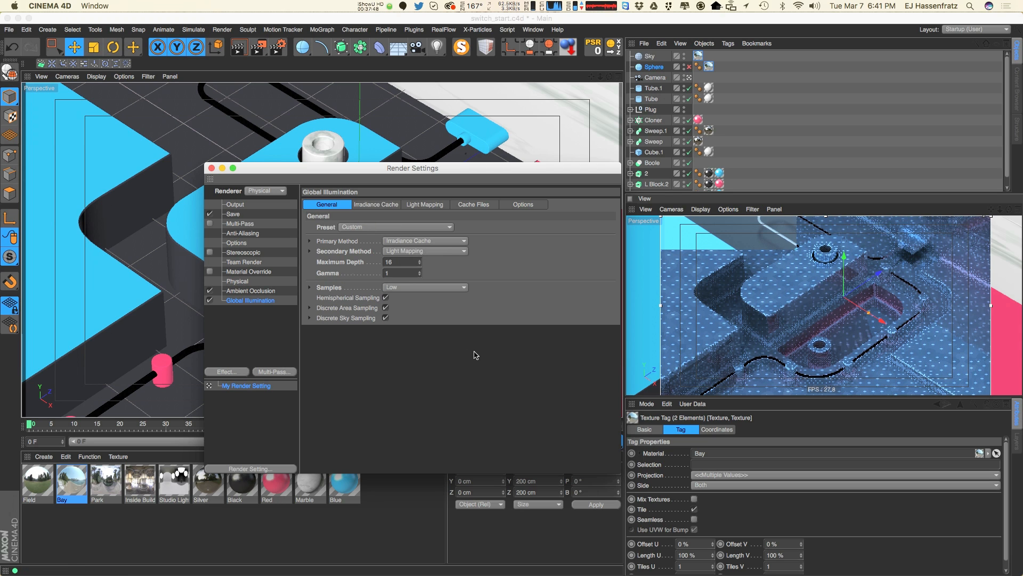
- Compare the Global Illumination presets Exterior - HDR Image and Interior - High (High Diffuse Depth), leaving the latter applied
{"action": "left_click", "coordinate": [395, 228]}
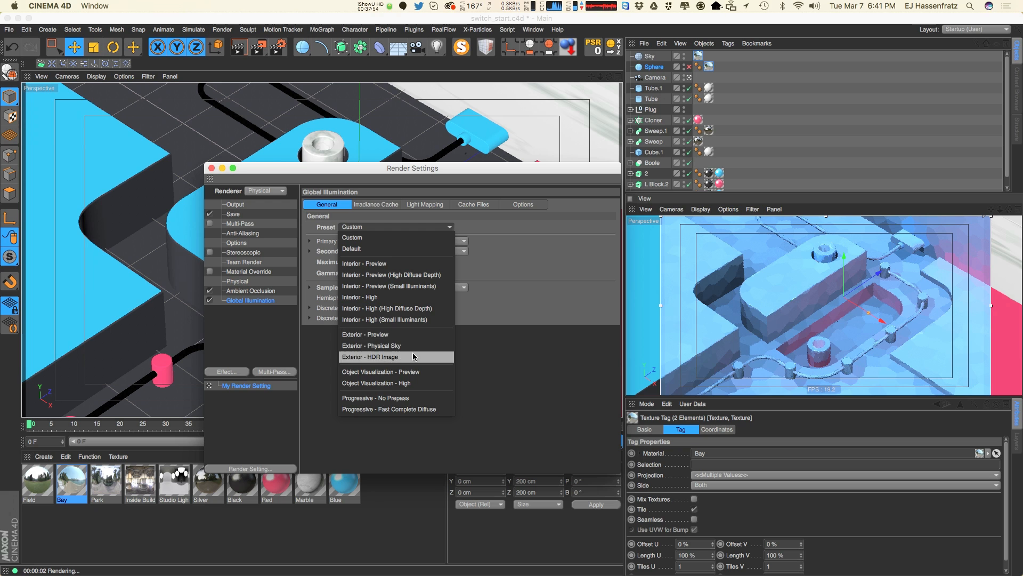
{"action": "left_click", "coordinate": [394, 357]}
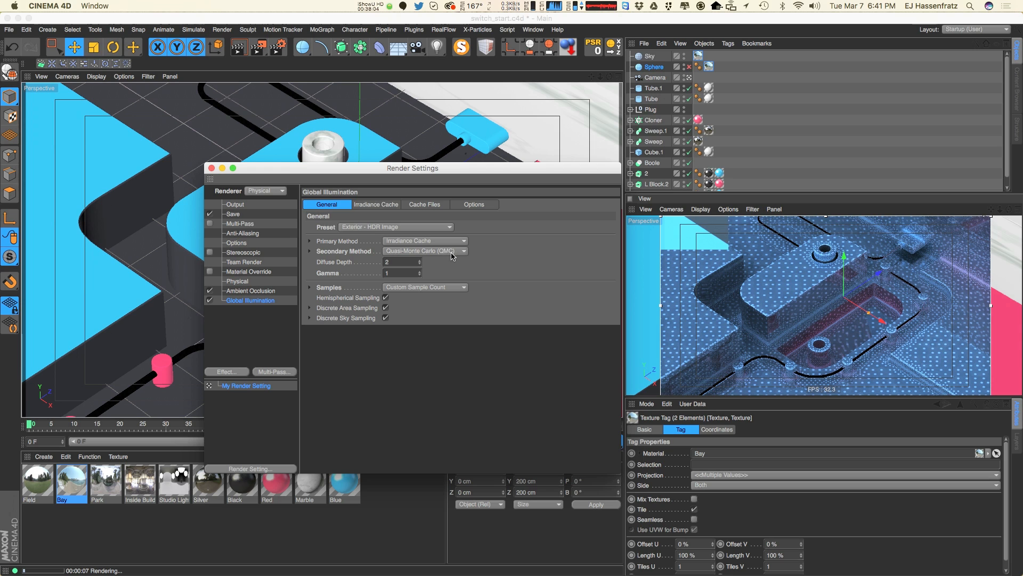
{"action": "left_click", "coordinate": [390, 227]}
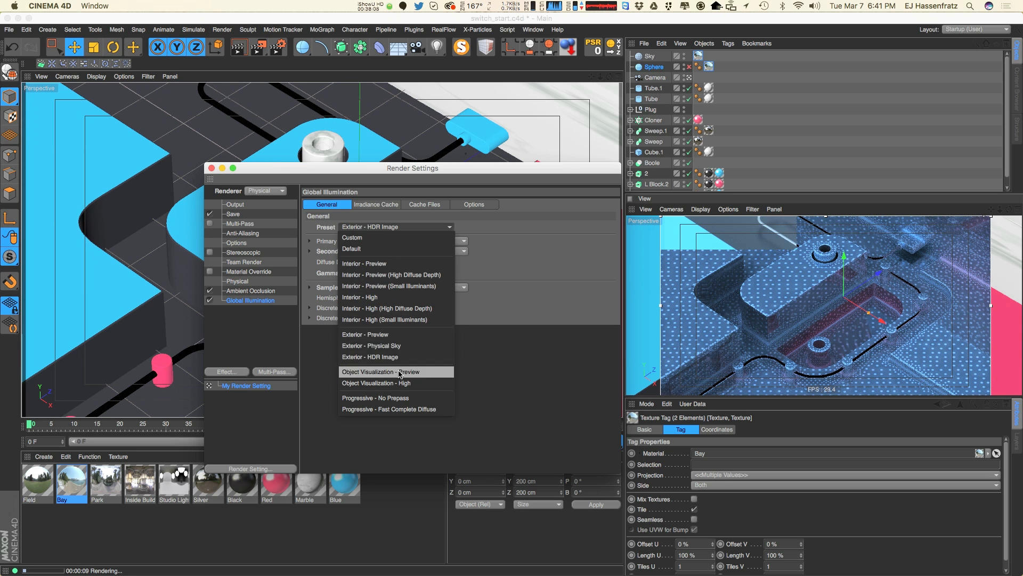
{"action": "left_click", "coordinate": [392, 308]}
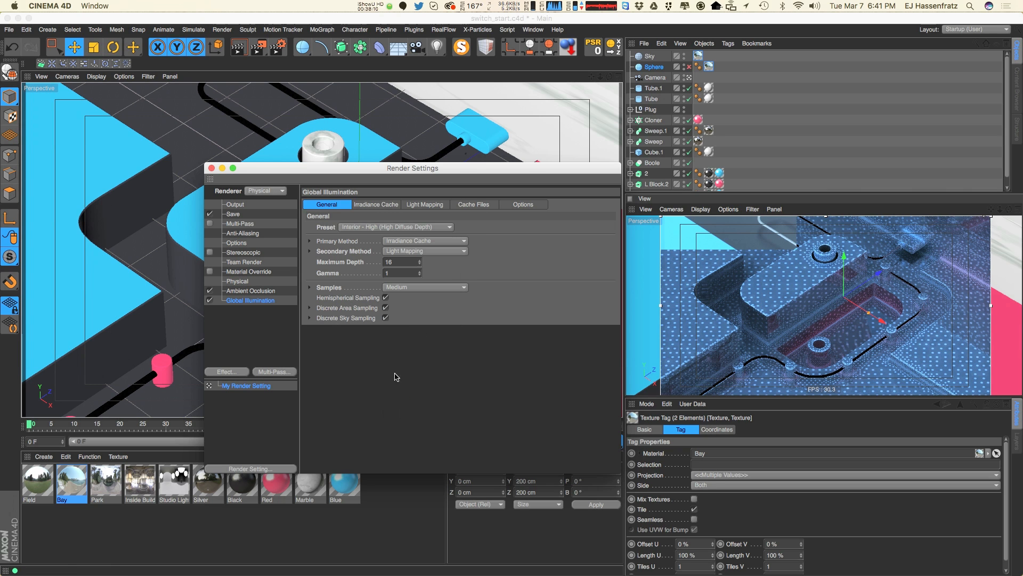